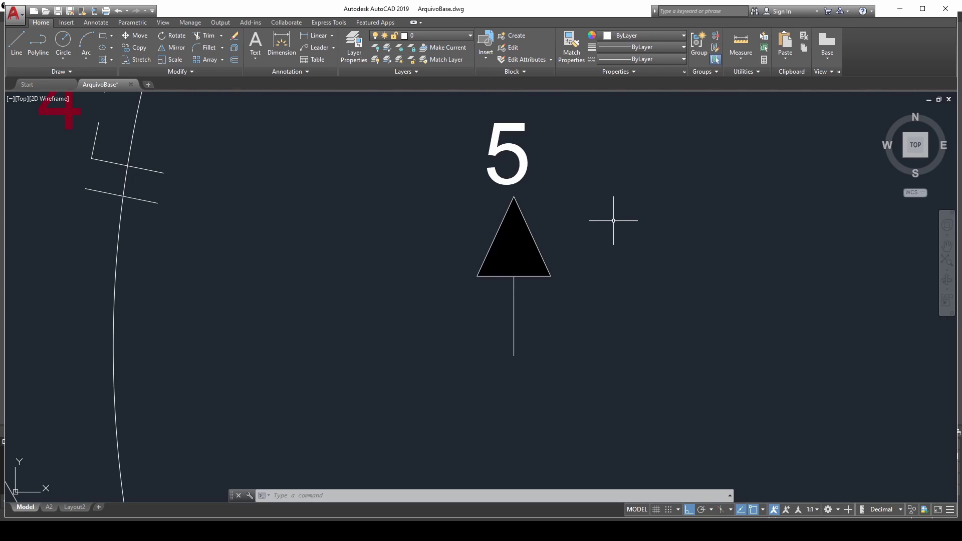
Step: Turn off Ortho while rotating the number 5 outlet symbol with its rotation grip so it points diagonally up and right
left_click(526, 221)
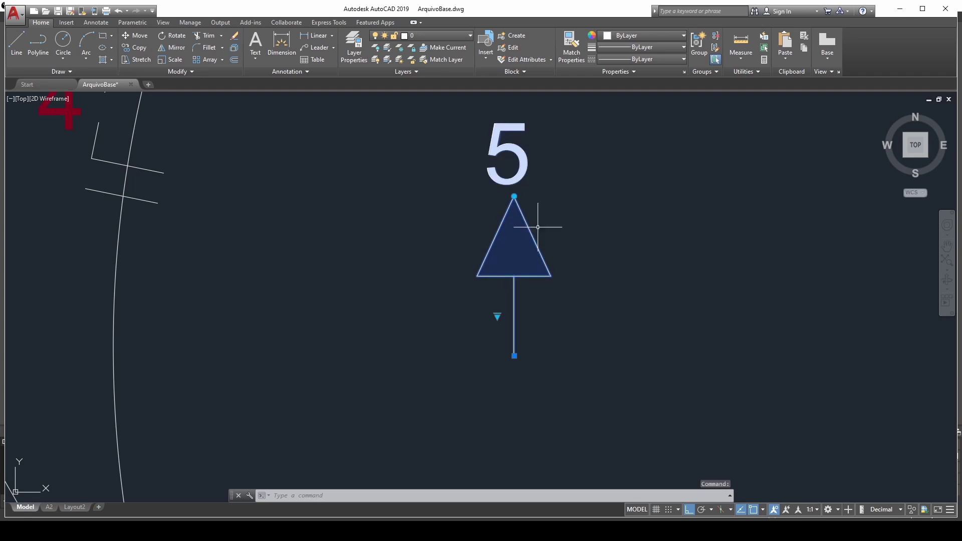
left_click(516, 198)
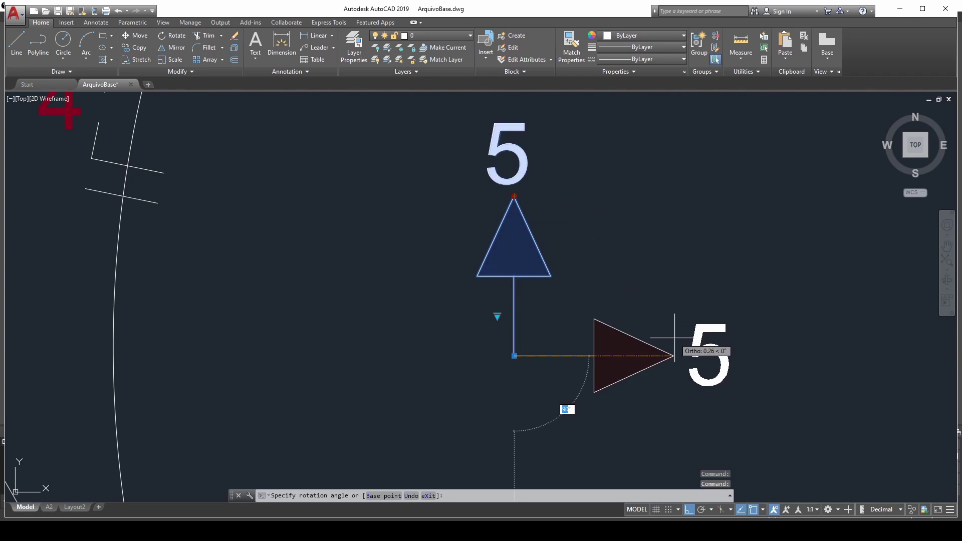
key("F8")
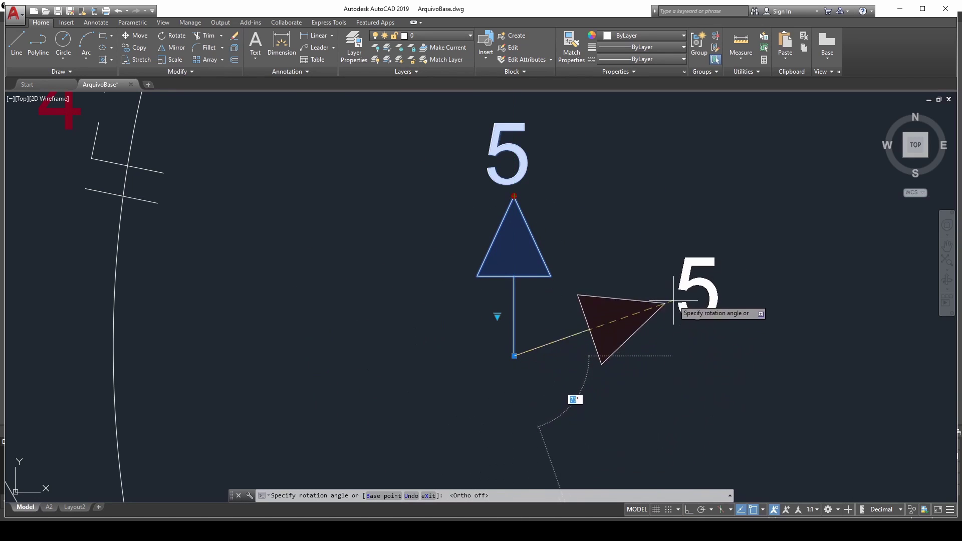
left_click(638, 239)
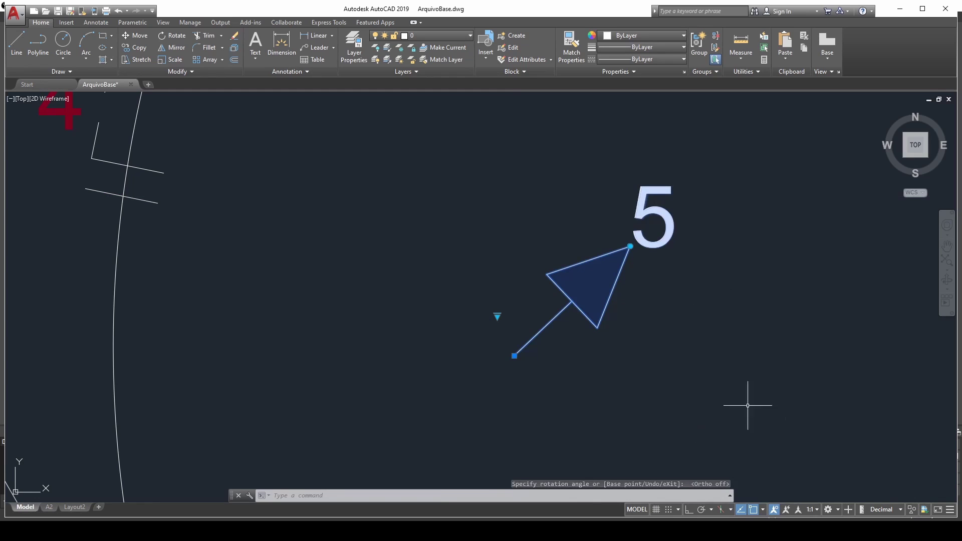
Step: Switch the outlet symbol's visibility state to Média and then to Baixa, and clear the selection
left_click(497, 317)
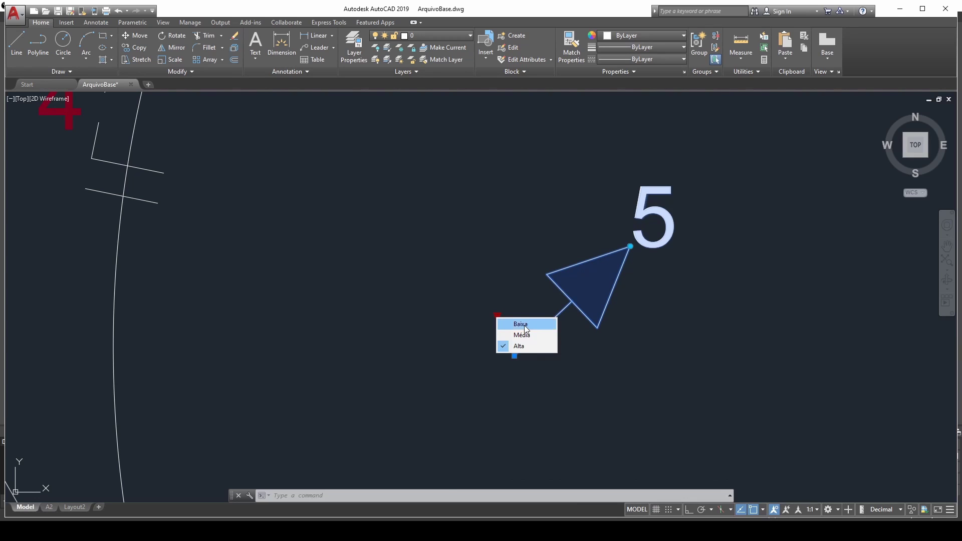
left_click(524, 335)
left_click(497, 318)
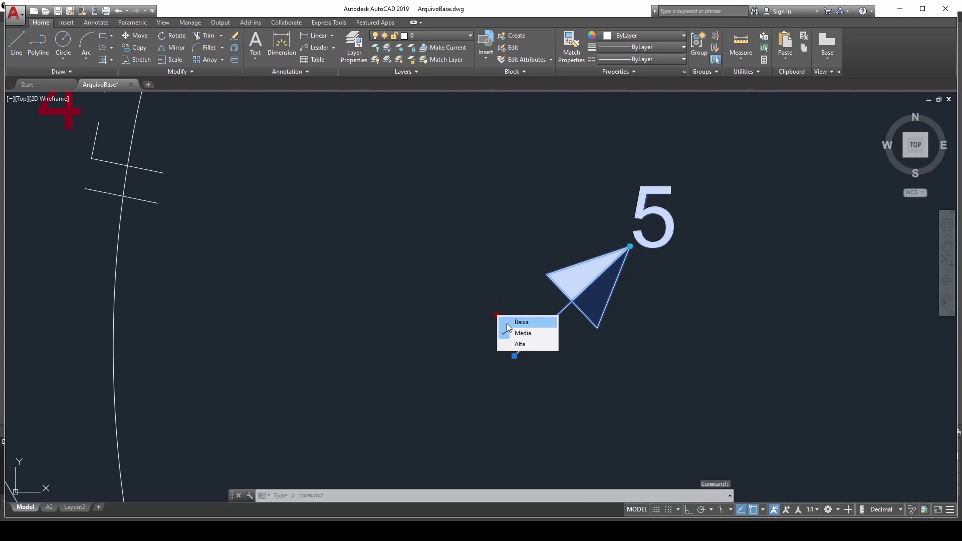
left_click(506, 324)
left_click(391, 303)
left_click(330, 309)
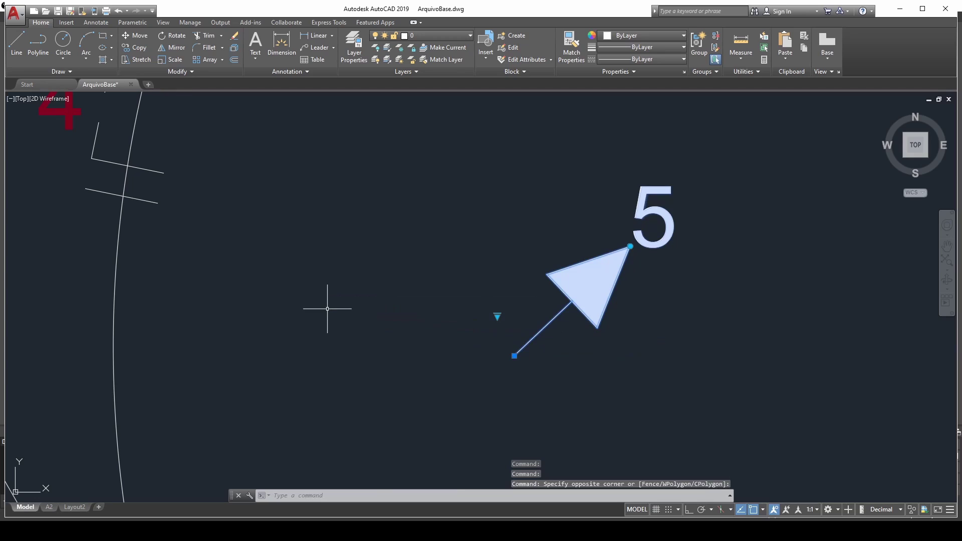
key("Escape")
left_click(581, 310)
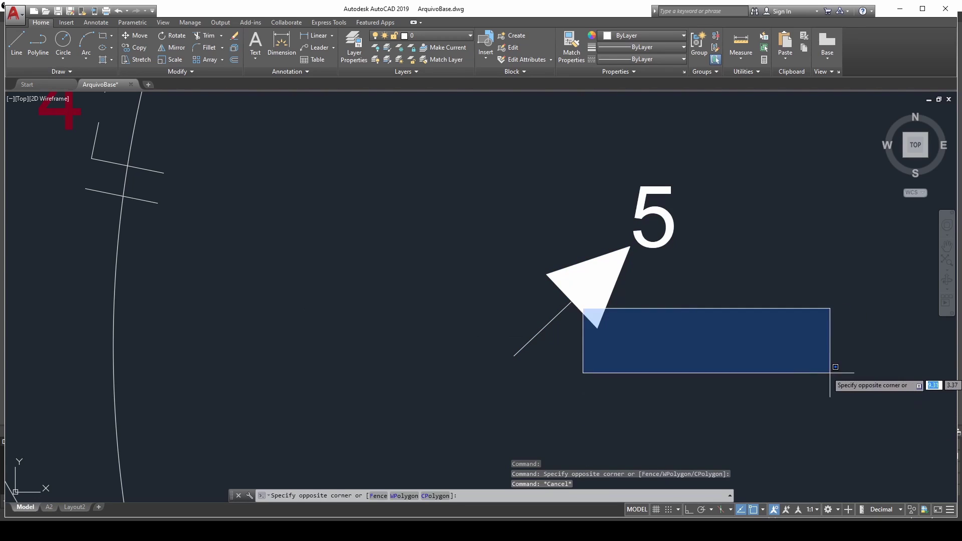
key("Escape")
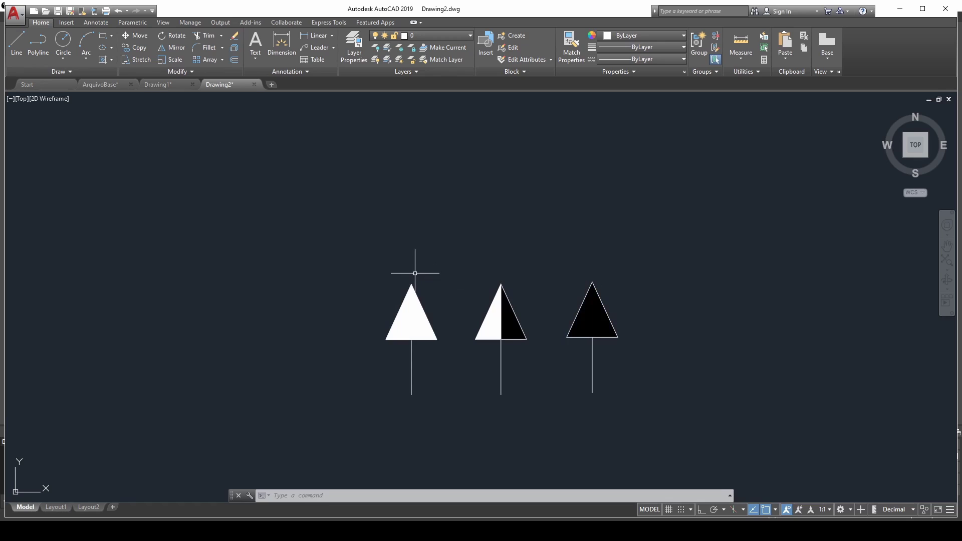
Step: Create a block named "Tomada baixa" from the solid white triangle symbol, with its base point at the stem's lower end
left_click(354, 257)
left_click(449, 424)
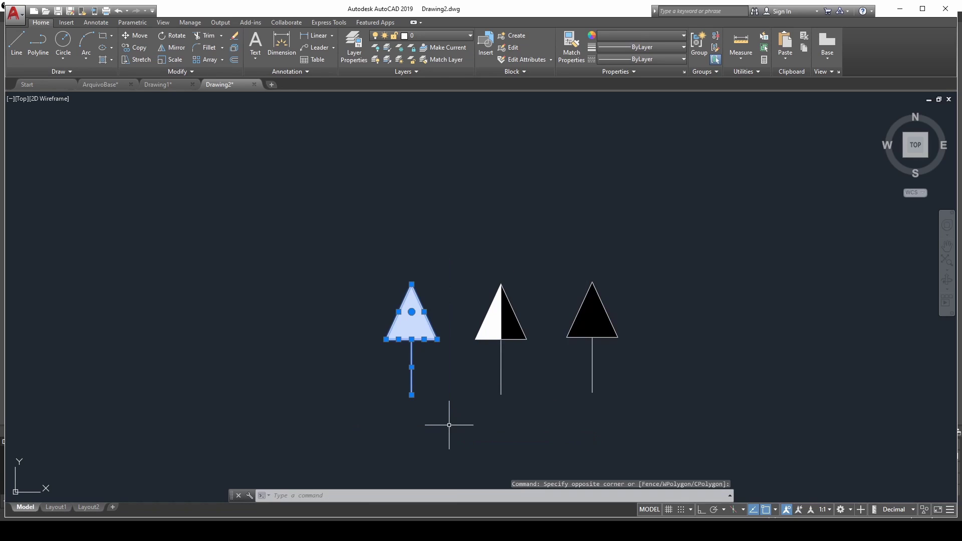
type("bl")
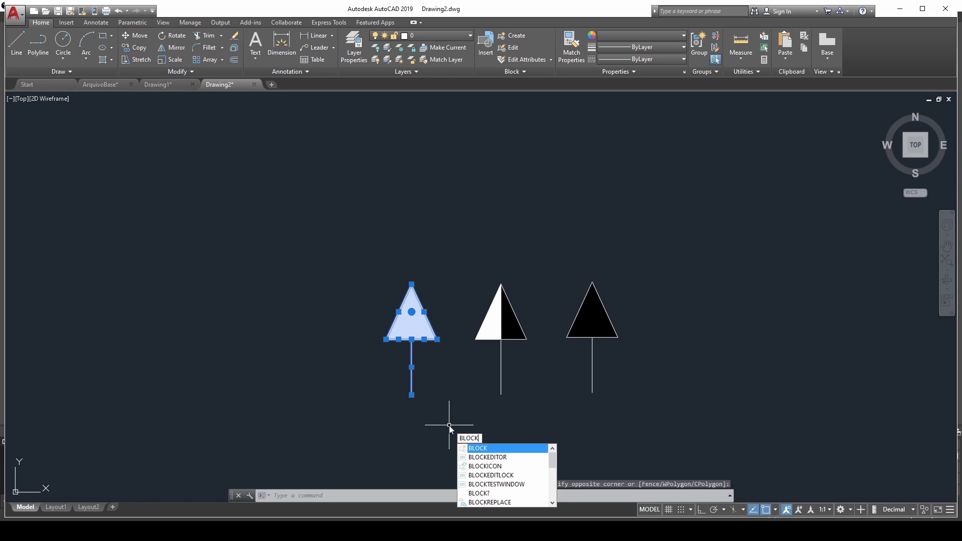
key("Return")
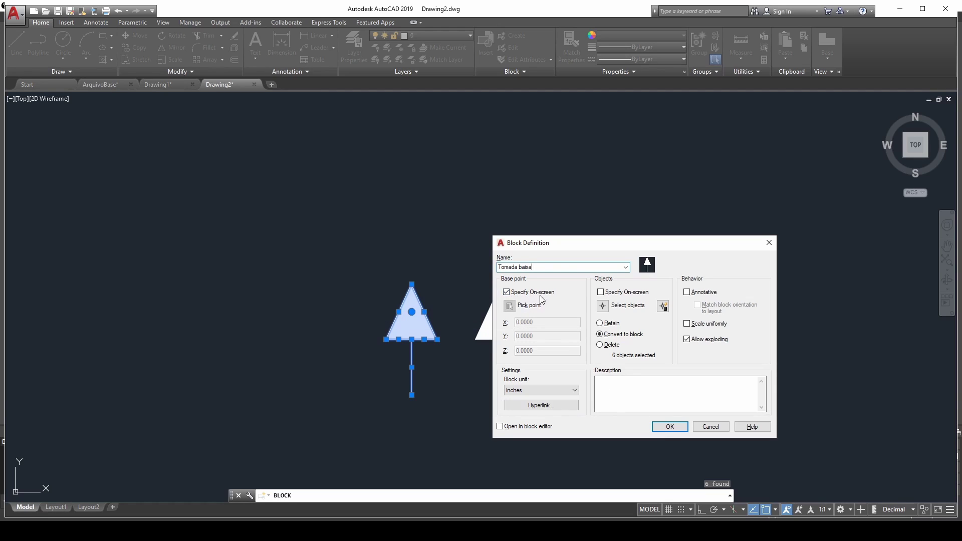
left_click(670, 427)
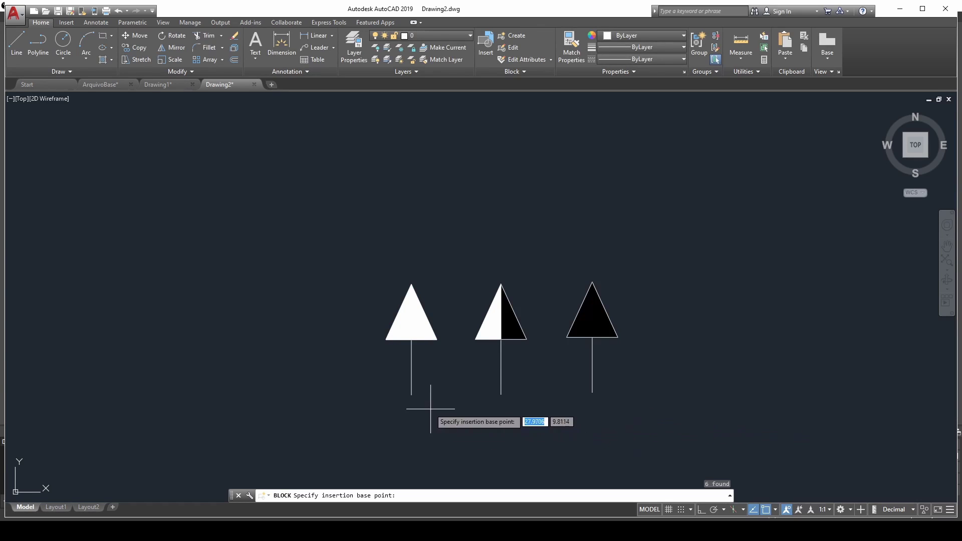
left_click(411, 395)
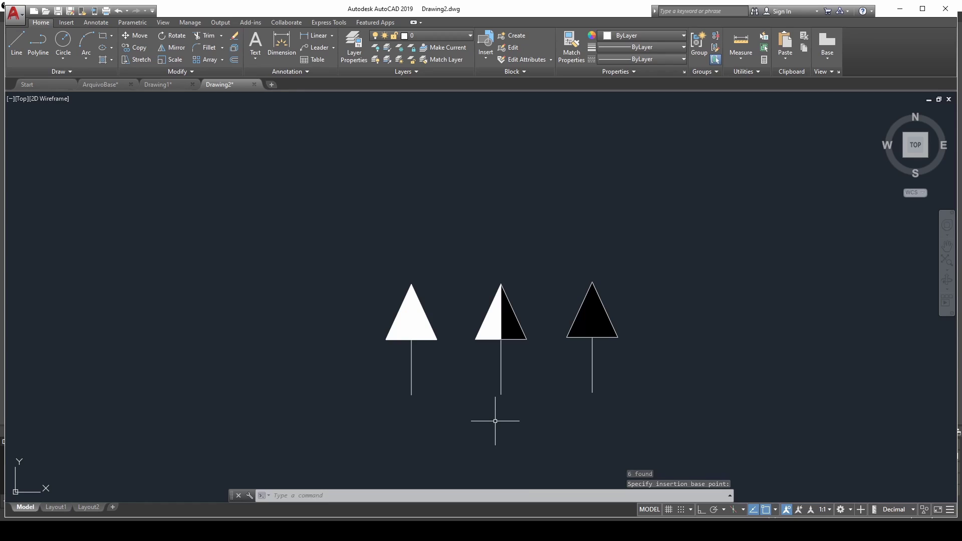
Step: Create a block named "Tomada média" from the half-filled triangle symbol, with its base point at the stem's lower end
left_click(455, 259)
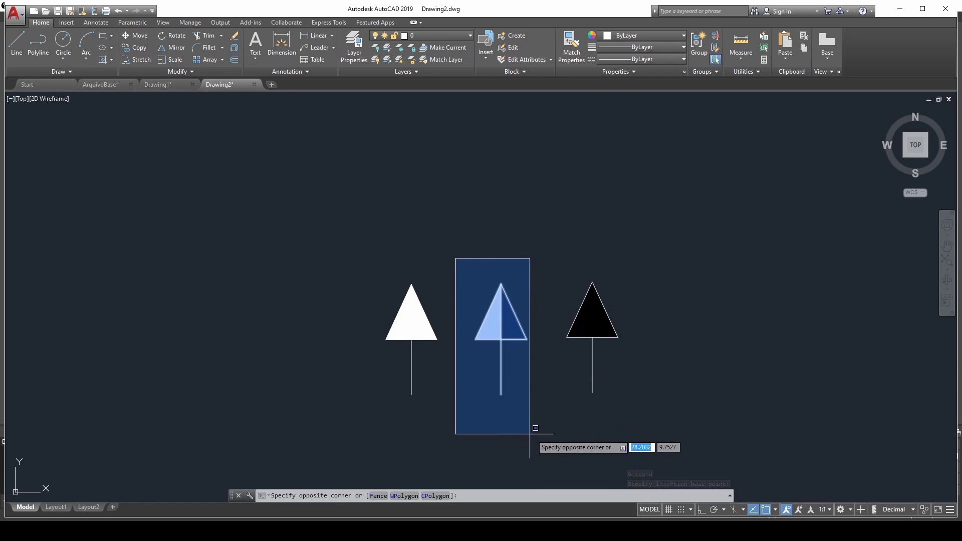
left_click(527, 433)
type("bloc")
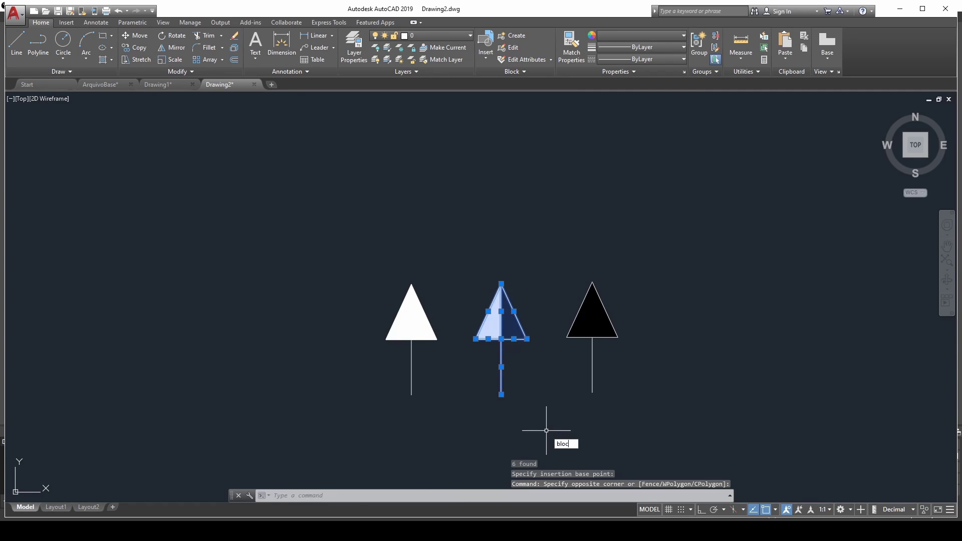
key("Return")
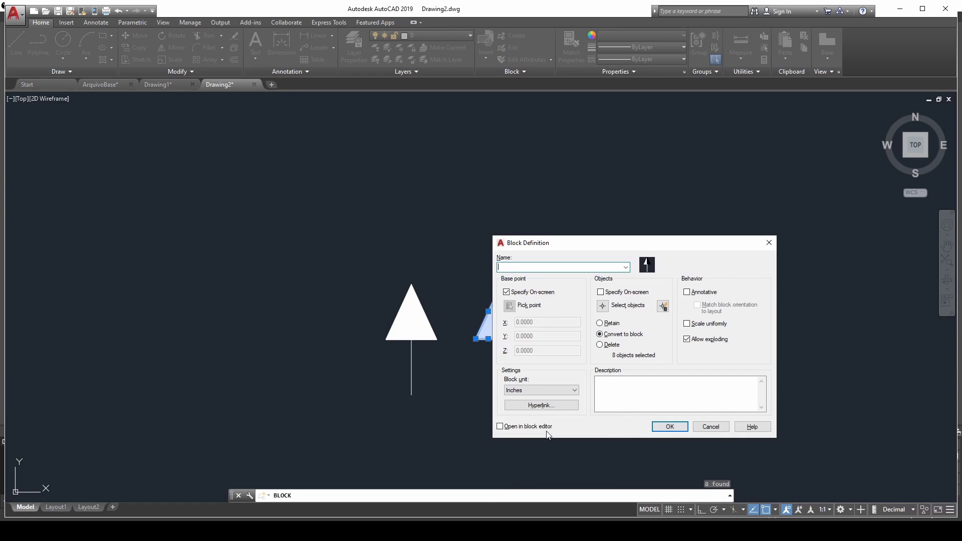
type("To")
left_click(671, 425)
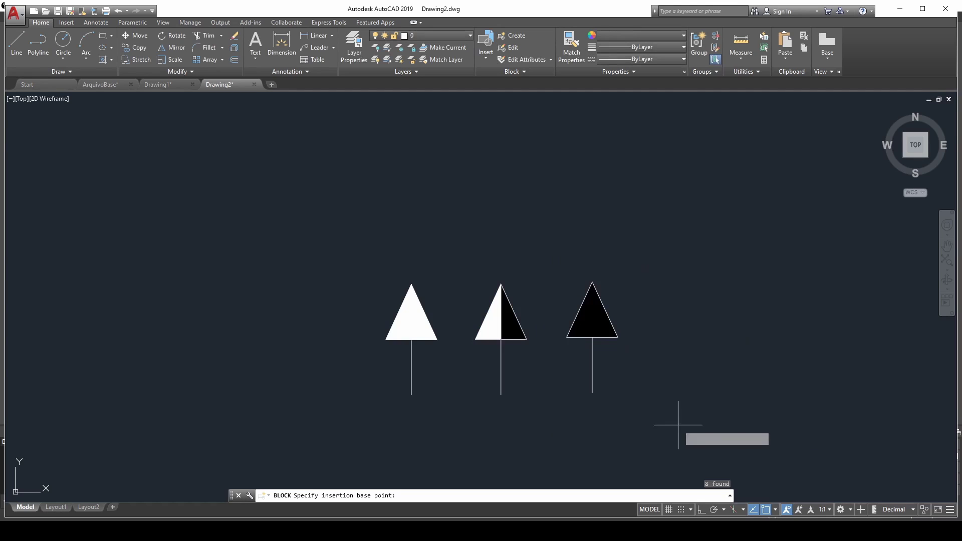
left_click(501, 393)
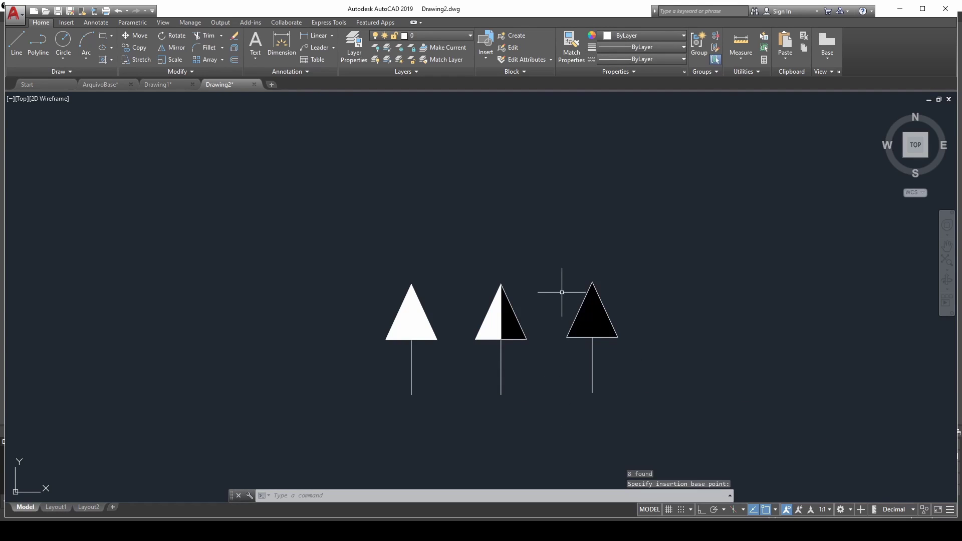
Step: Create a block named "Tomada alta" from the black triangle symbol, with its base point at the stem's lower end
left_click(544, 258)
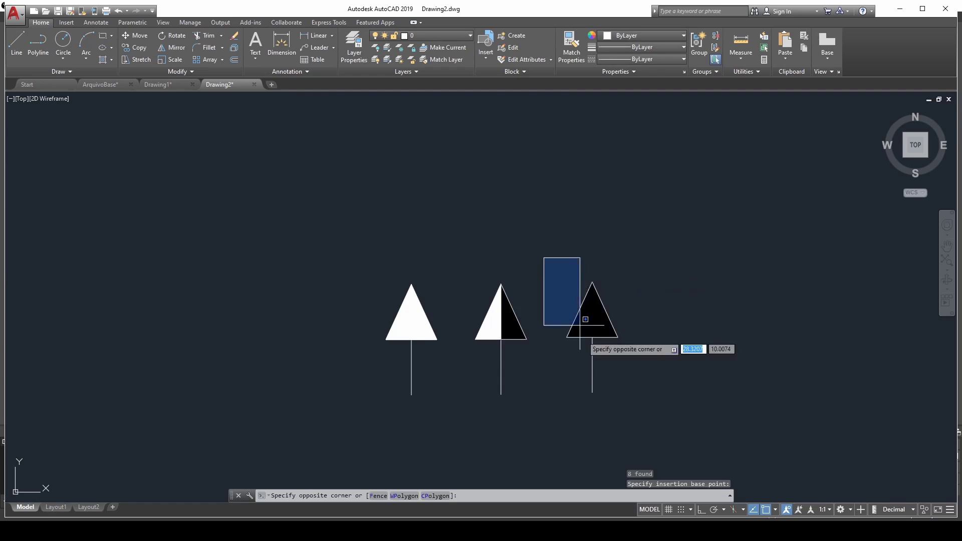
left_click(651, 408)
type("block")
key("Return")
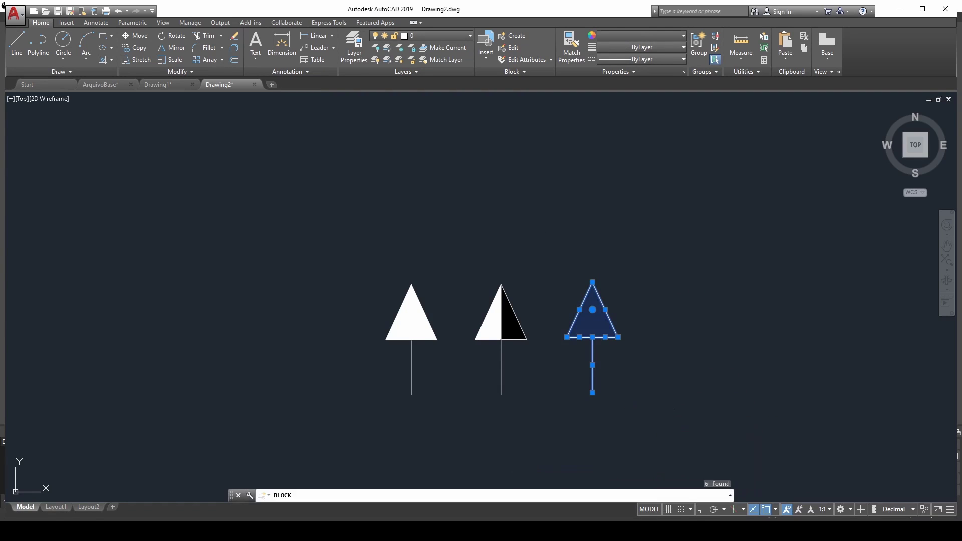
type("Tomada alta")
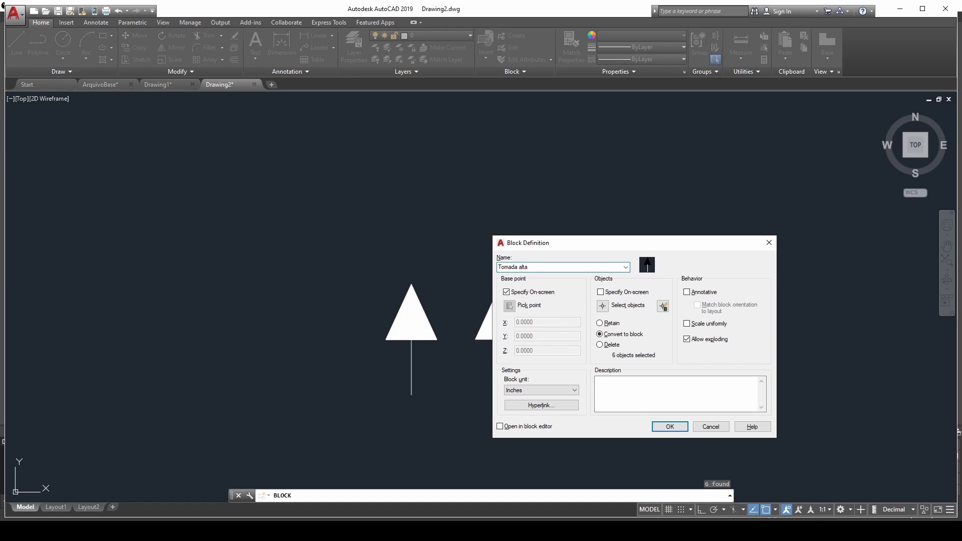
left_click(663, 428)
left_click(597, 394)
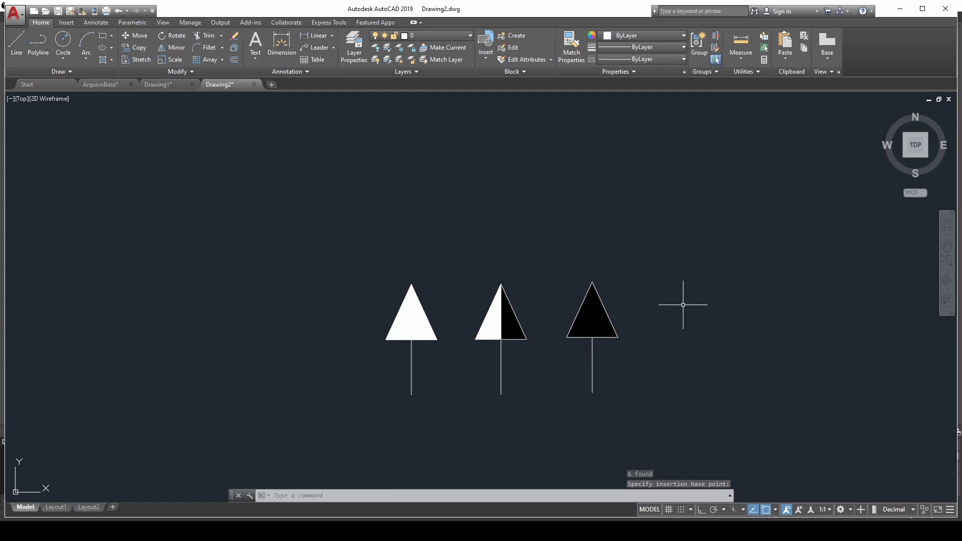
Step: Check which blocks the drawing offers for insertion, and cancel without inserting any
type("i")
key("Return")
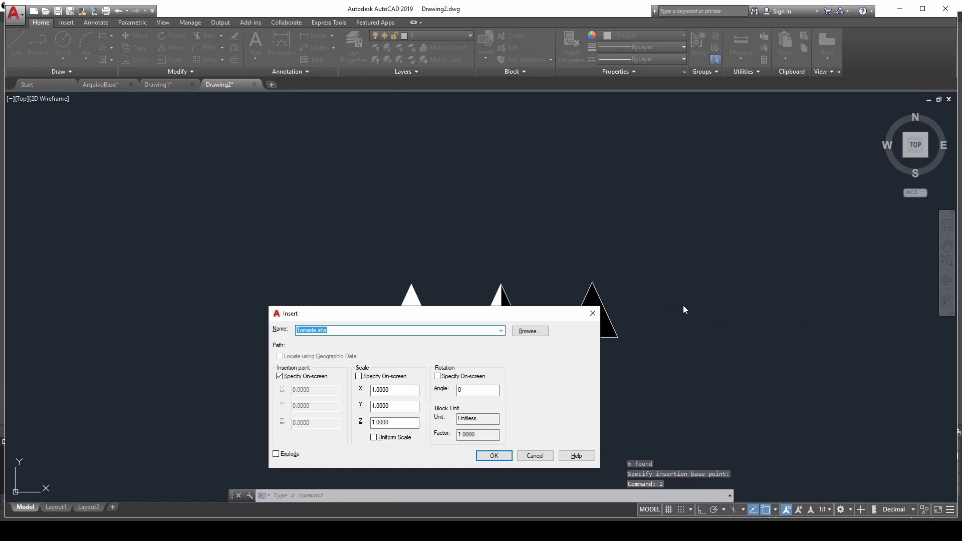
left_click(500, 330)
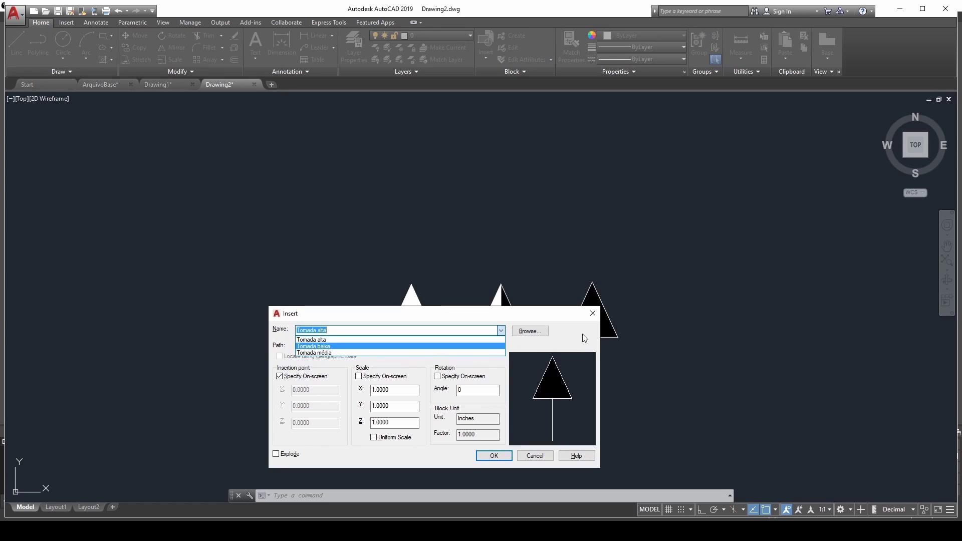
left_click(592, 314)
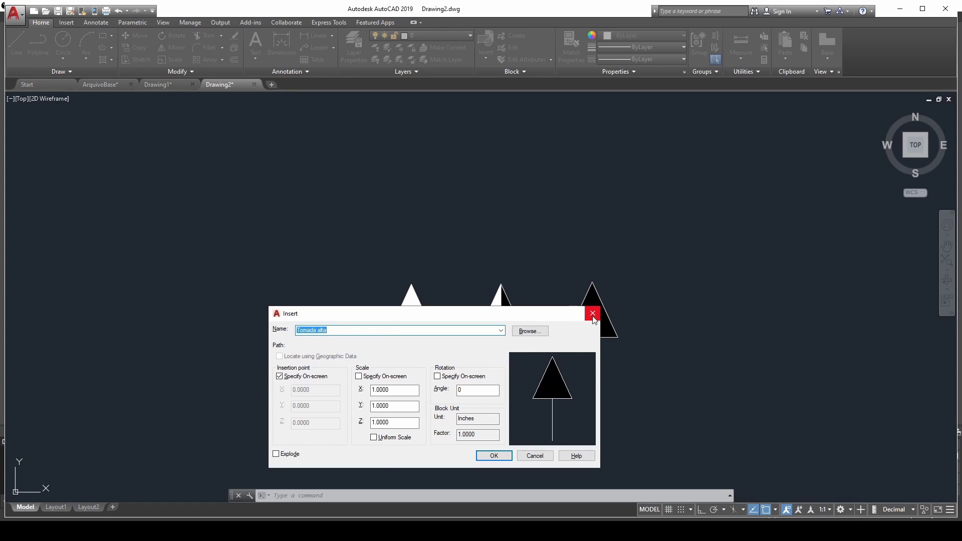
left_click(592, 314)
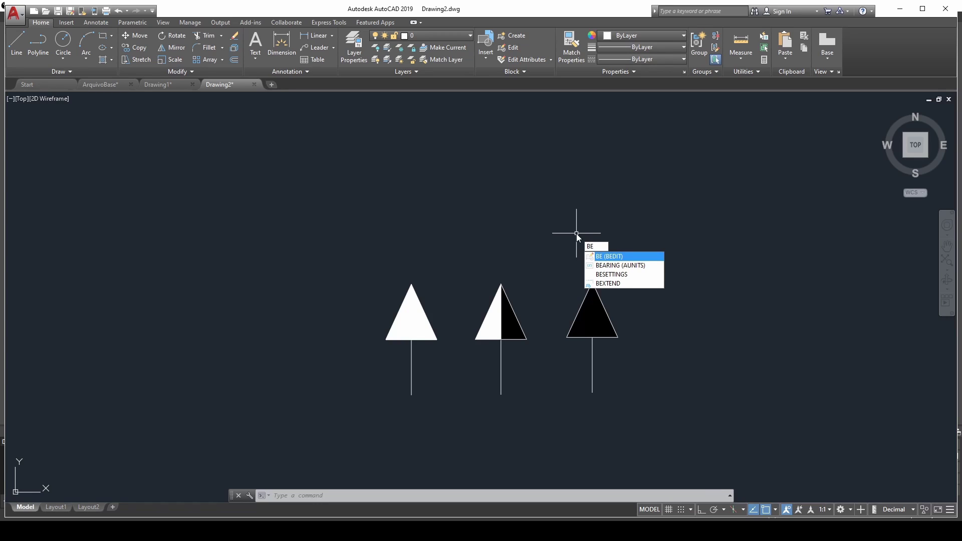
Step: Create a new block definition named "TUG" and open it in the Block Editor
key("Return")
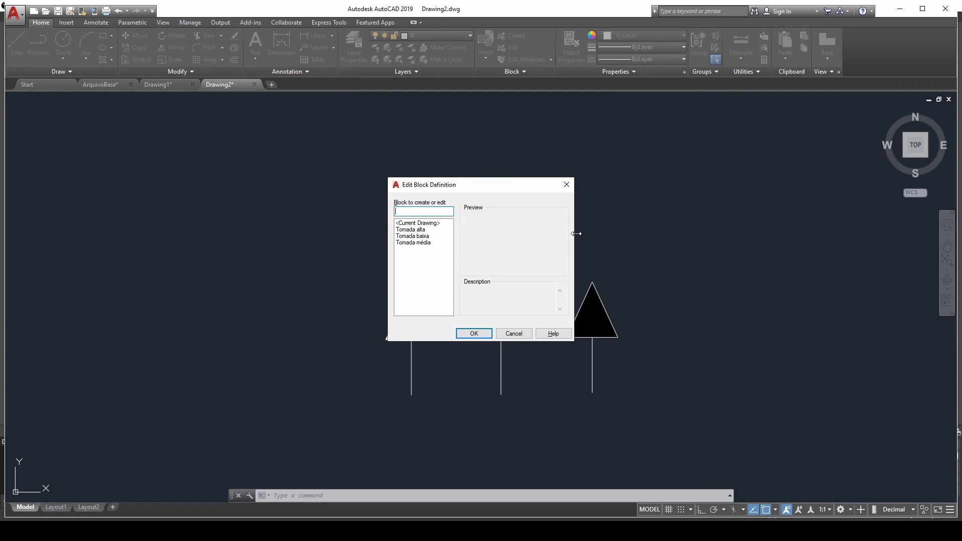
type("TUG")
left_click(467, 334)
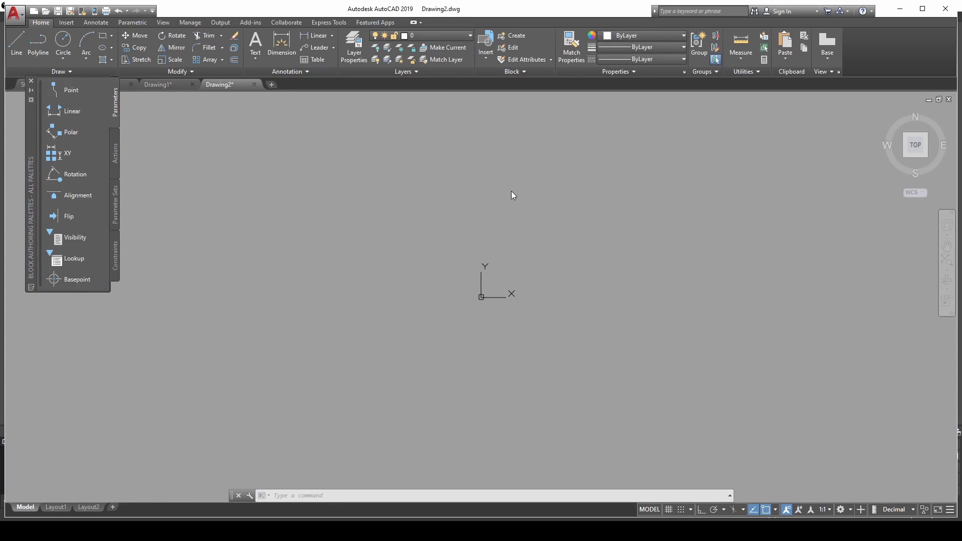
scroll(476, 337, "down", 6)
scroll(464, 250, "up", 2)
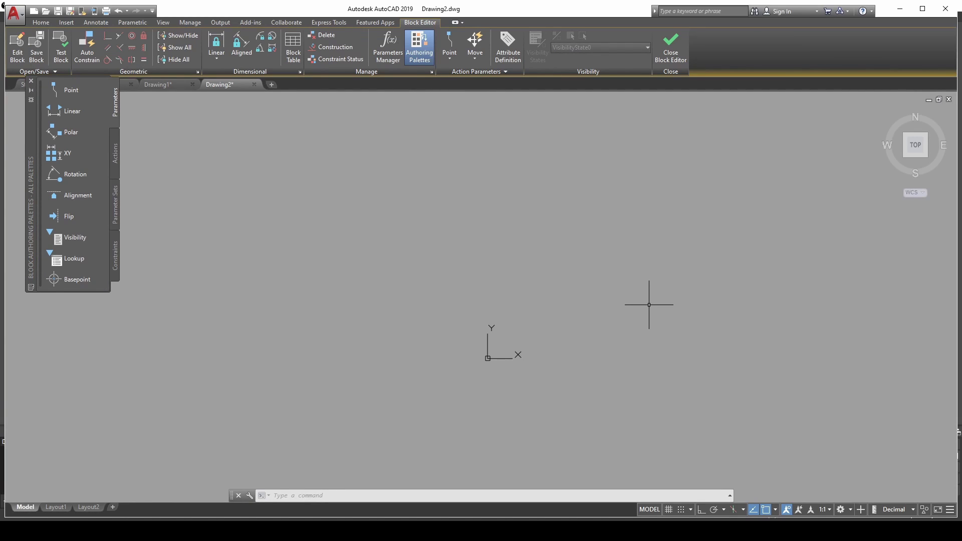
Step: Insert the Tomada baixa block at insertion point 0,0,0 instead of picking its location on screen
type("i")
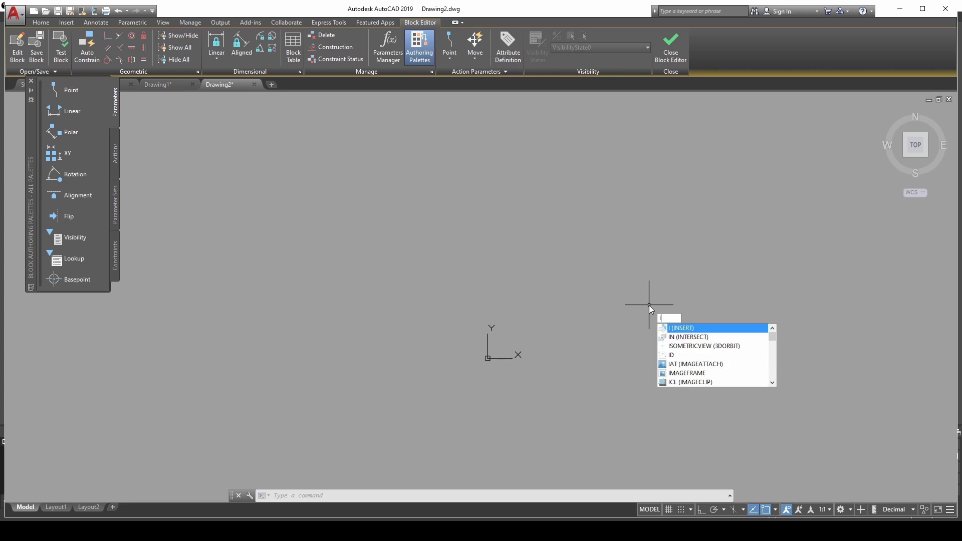
key("Return")
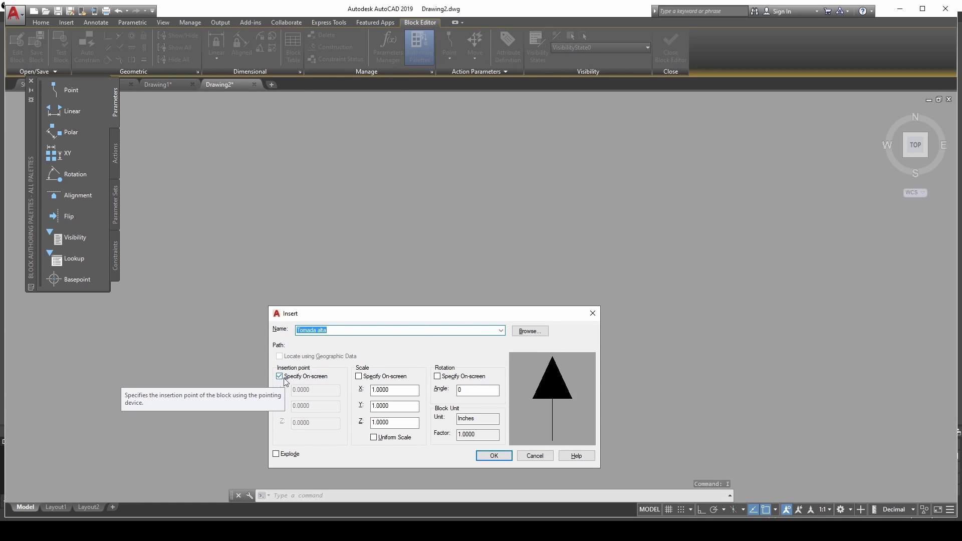
left_click(280, 377)
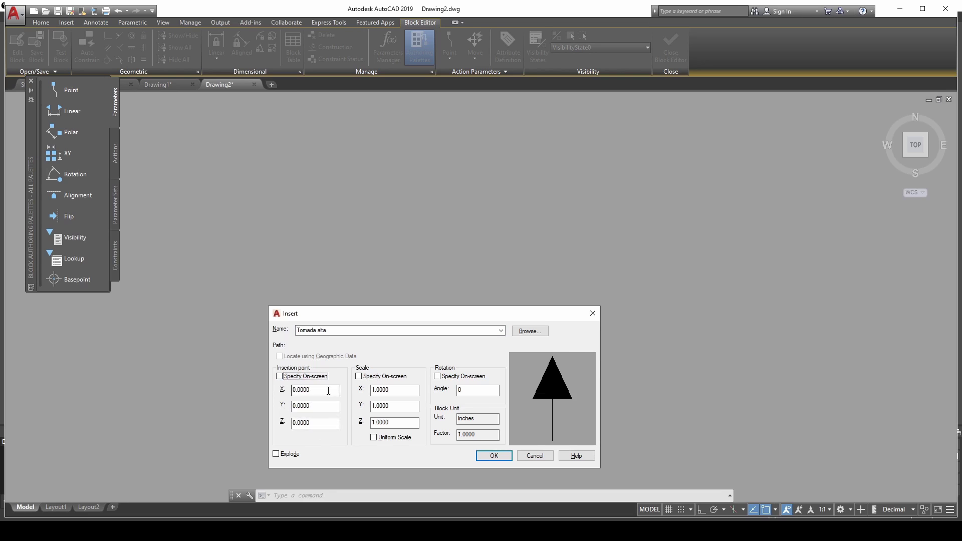
left_click(502, 331)
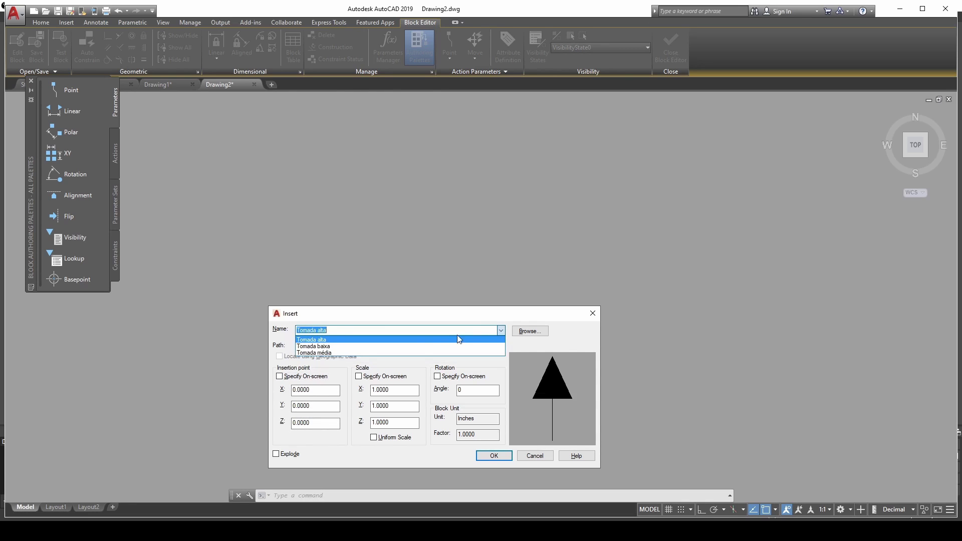
left_click(410, 349)
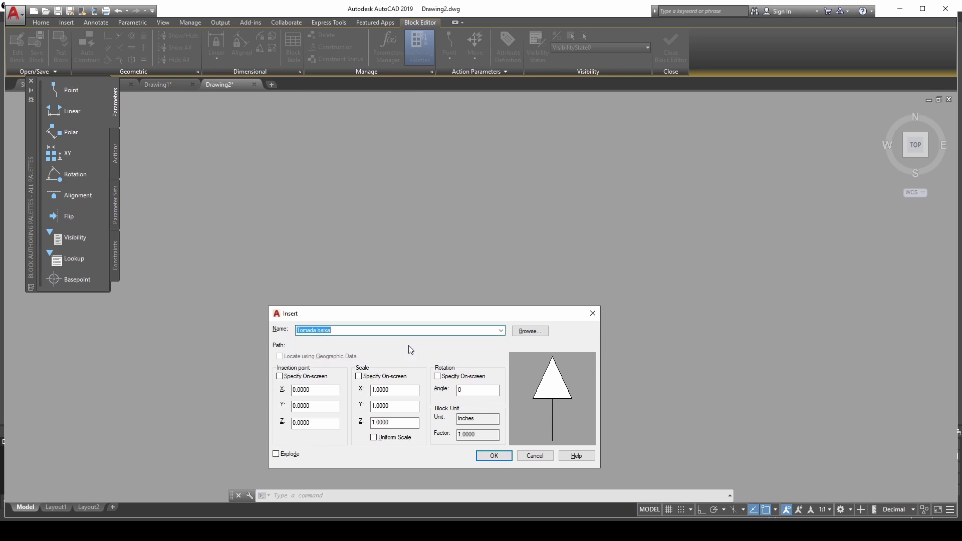
left_click(505, 455)
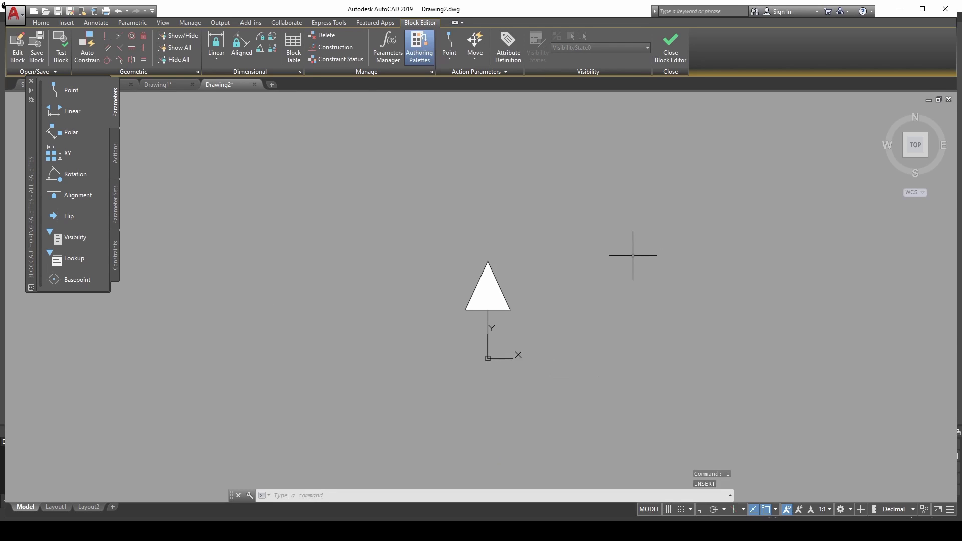
Step: Insert the Tomada média block at the origin, over the Tomada baixa symbol
type("i")
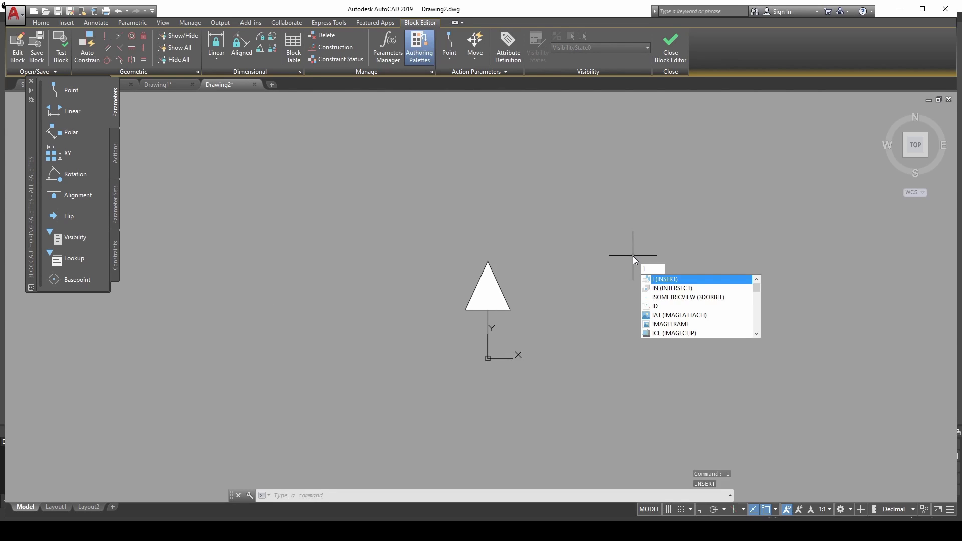
key("Return")
left_click(501, 330)
left_click(392, 358)
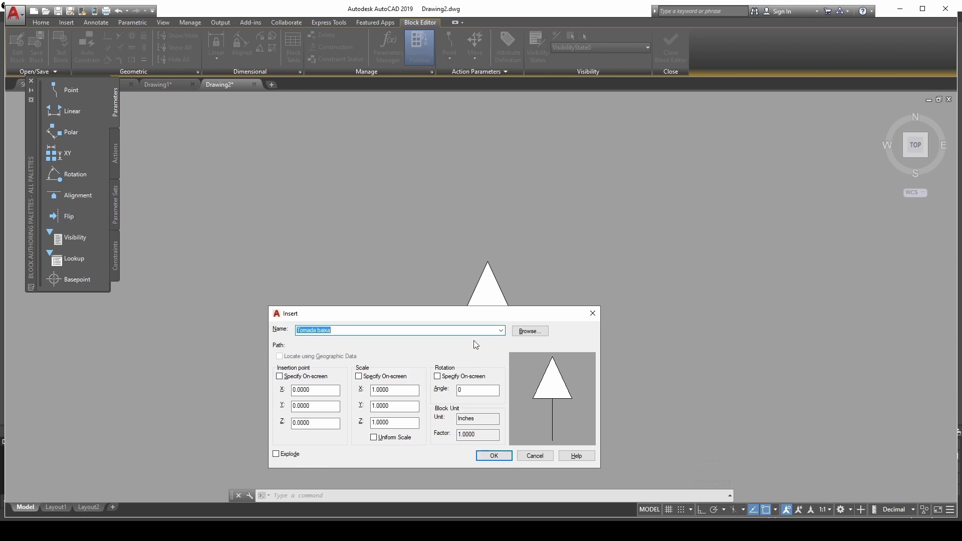
left_click(500, 330)
left_click(424, 353)
left_click(489, 460)
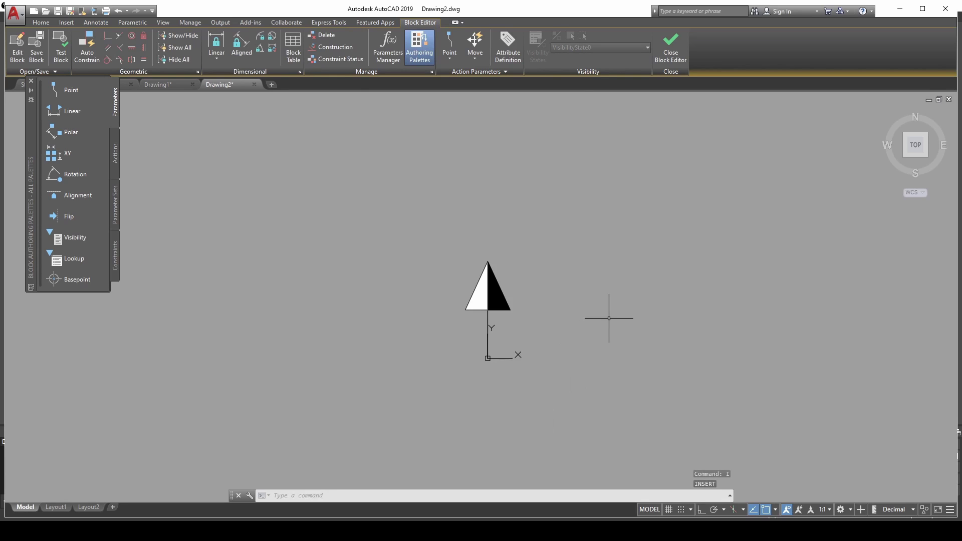
Step: Insert the Tomada alta block at the origin, over the other two outlet symbols
key("Return")
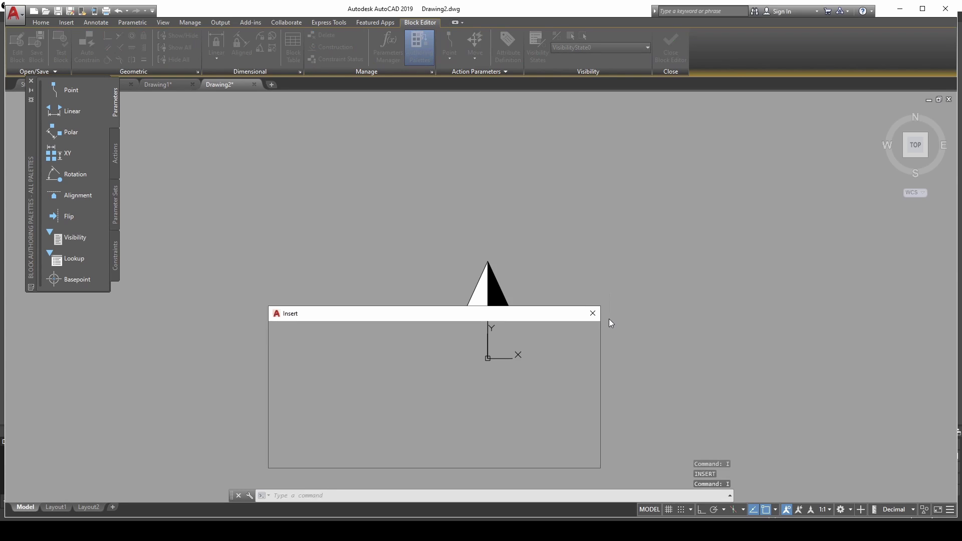
left_click(501, 331)
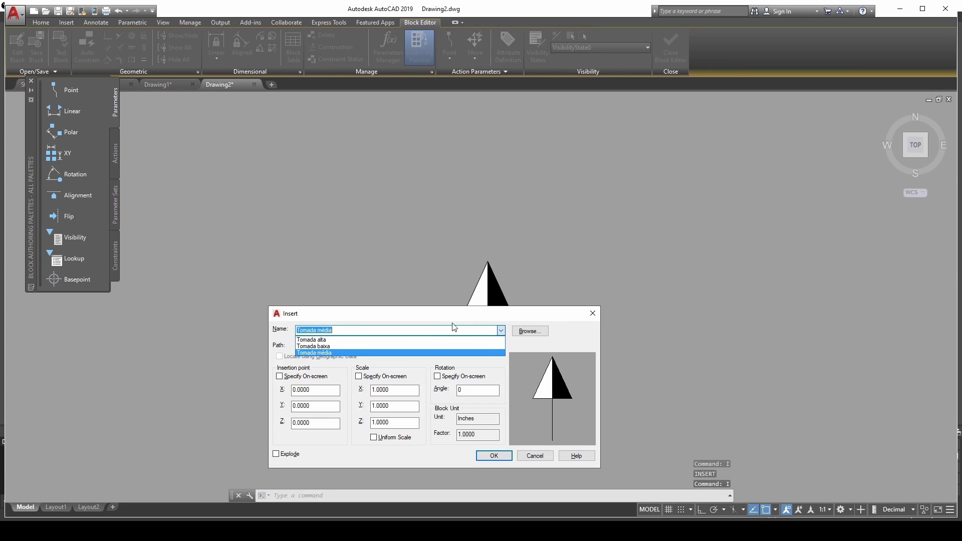
left_click(411, 339)
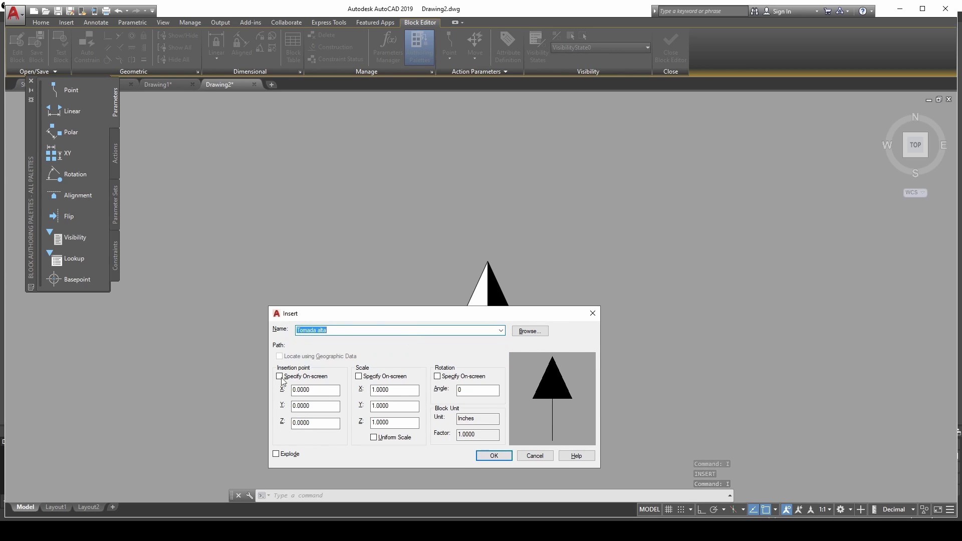
left_click(502, 456)
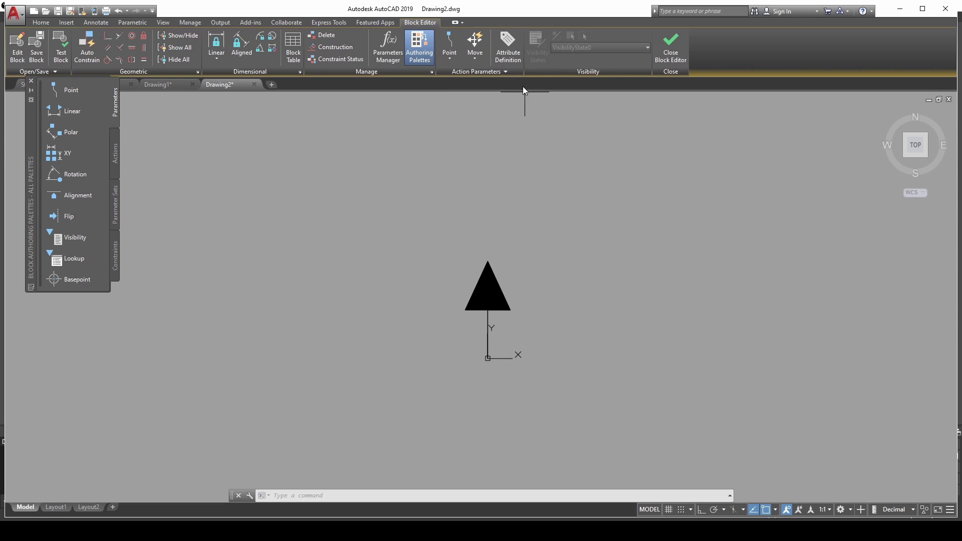
Step: Start an attribute definition with tag C, prompt "Número do circuito" and default 1, keeping its position locked
left_click(509, 57)
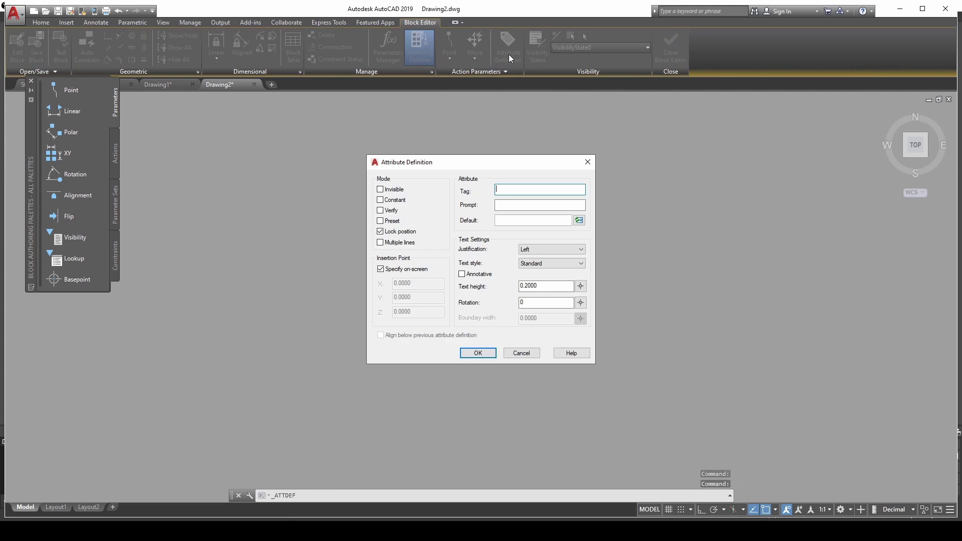
left_click(380, 231)
left_click(510, 205)
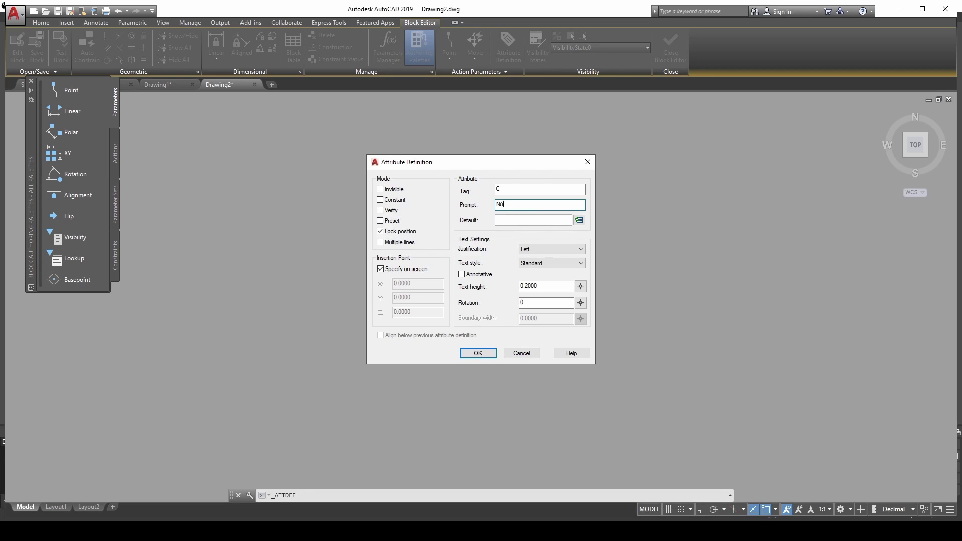
type("mero do circuito")
left_click(507, 223)
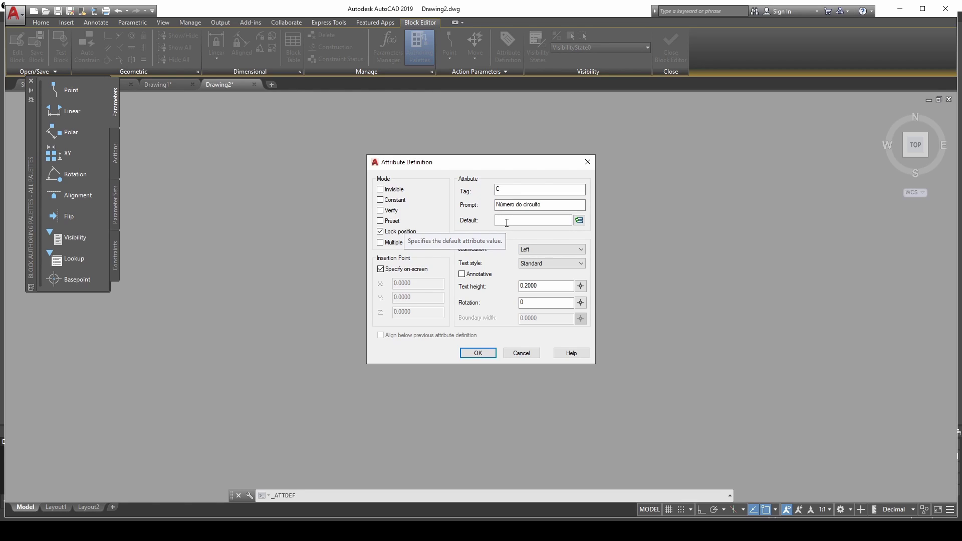
type("1")
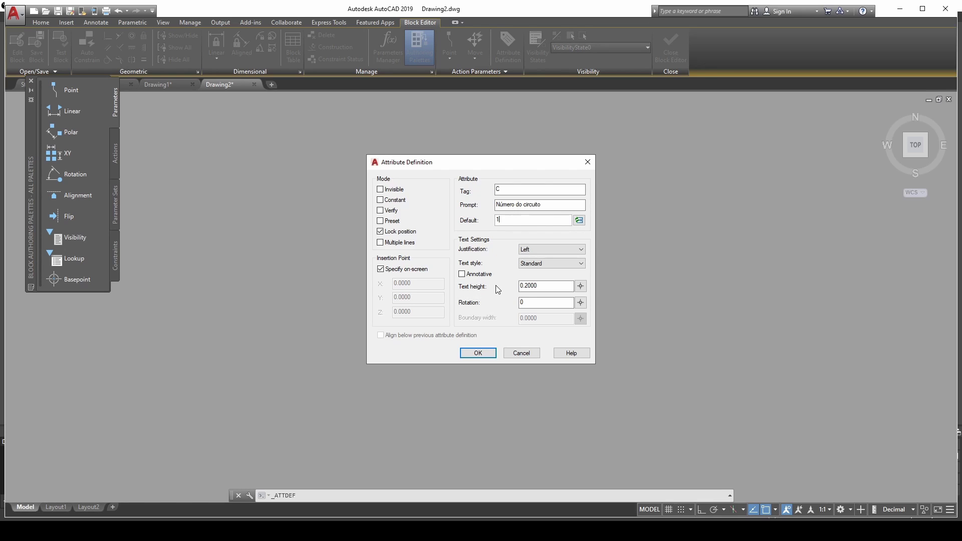
Step: Reduce the attribute's text height and place the C tag centred just above the triangle's tip
left_click(546, 289)
key("BackSpace")
left_click(489, 356)
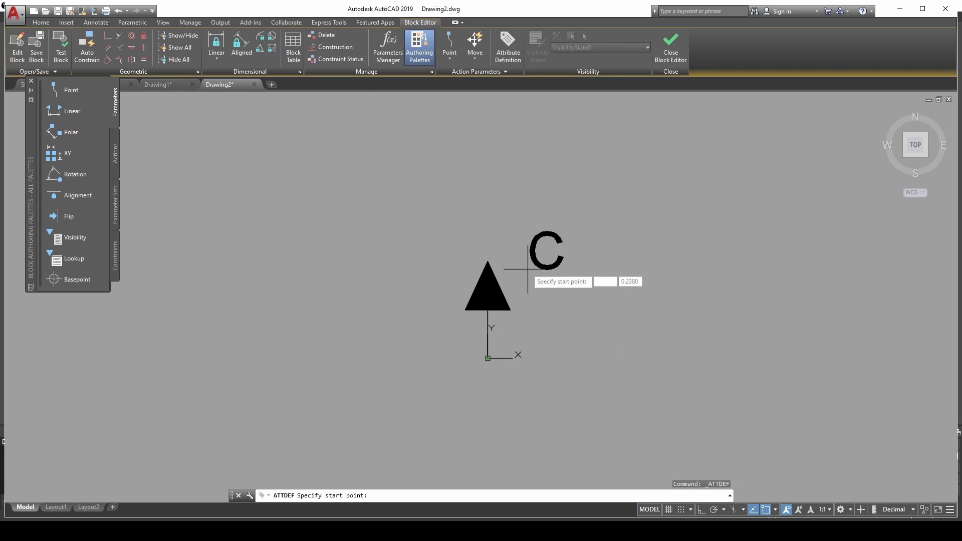
left_click(470, 252)
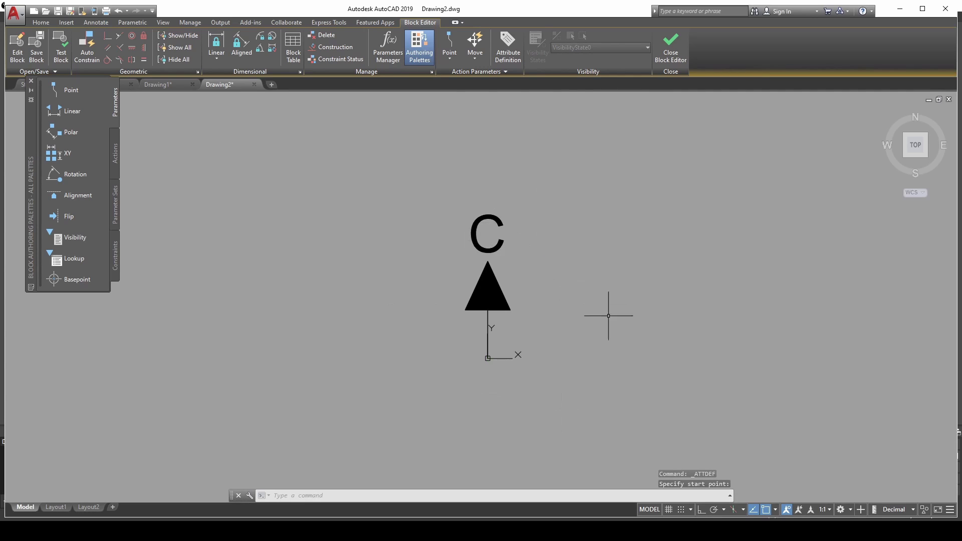
Step: Add a Point parameter at the centre of the C attribute, with its label beside the triangle on the right
scroll(502, 290, "up", 4)
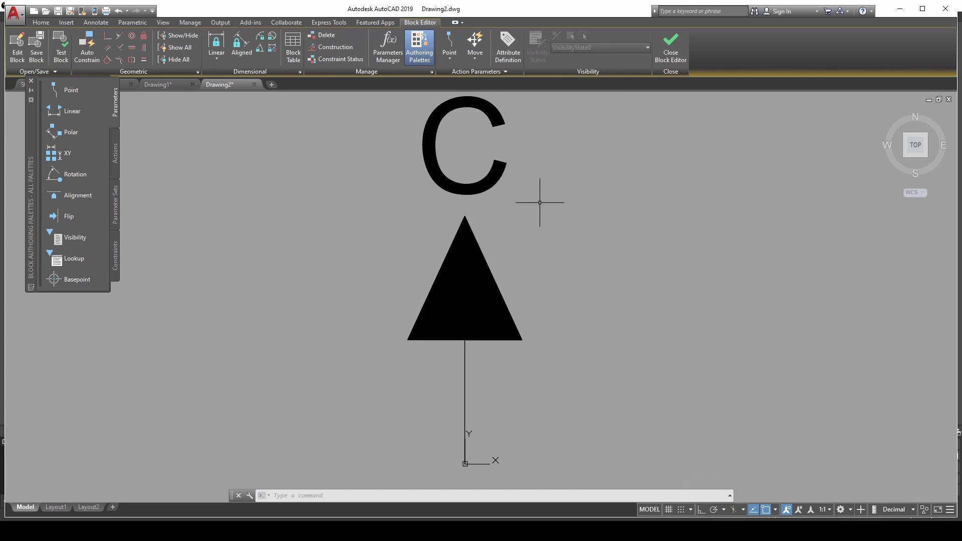
scroll(540, 202, "down", 2)
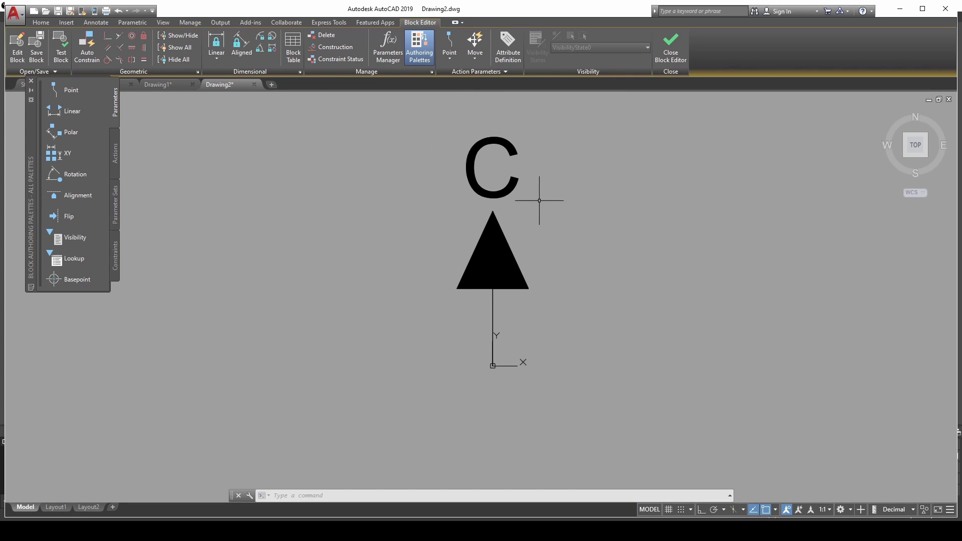
left_click(71, 92)
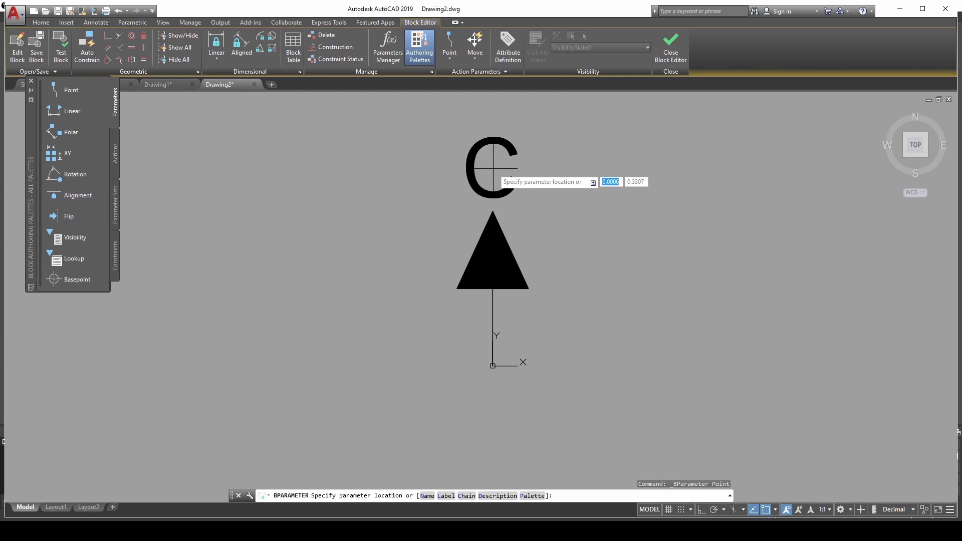
left_click(493, 169)
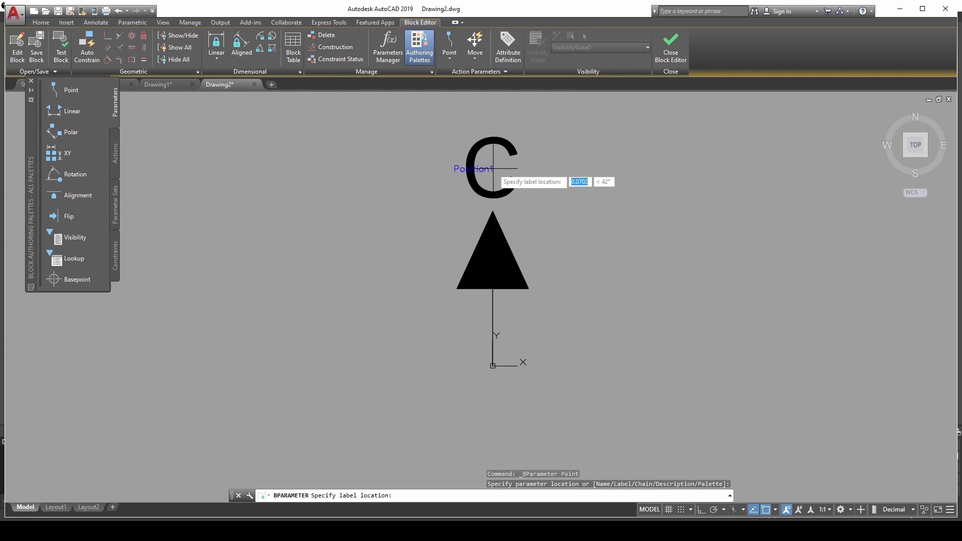
left_click(577, 240)
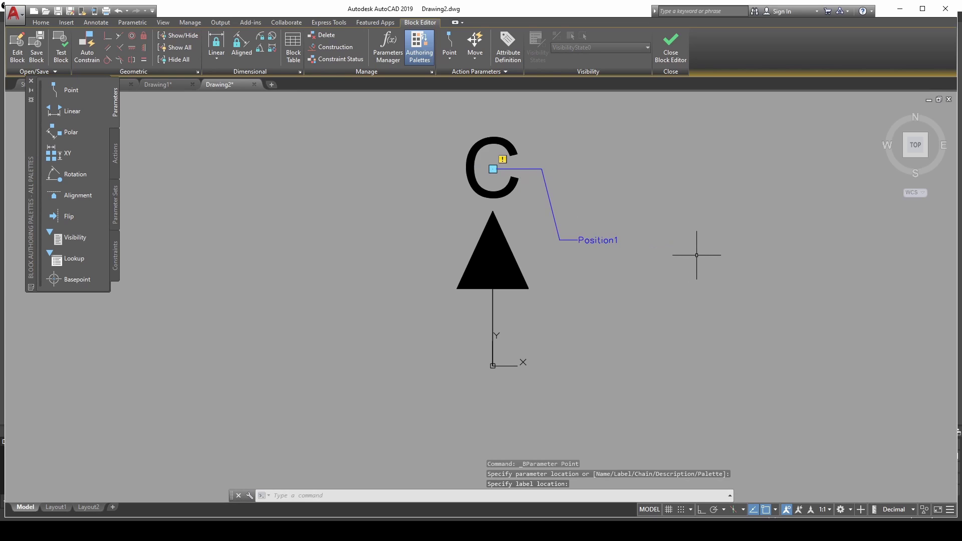
key("Escape")
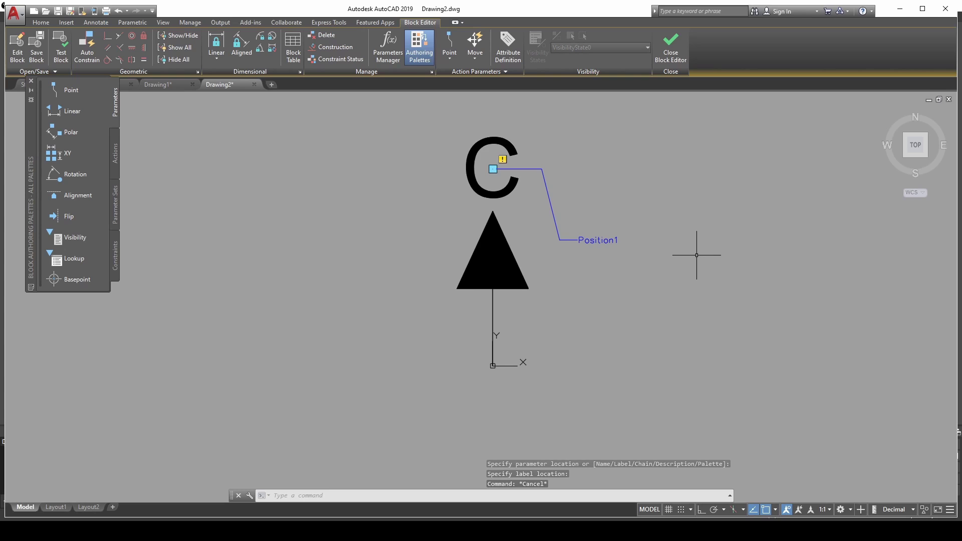
Step: Set the point parameter's Chain Actions to Yes and its Number of Grips to 0 in its properties
left_click(588, 242)
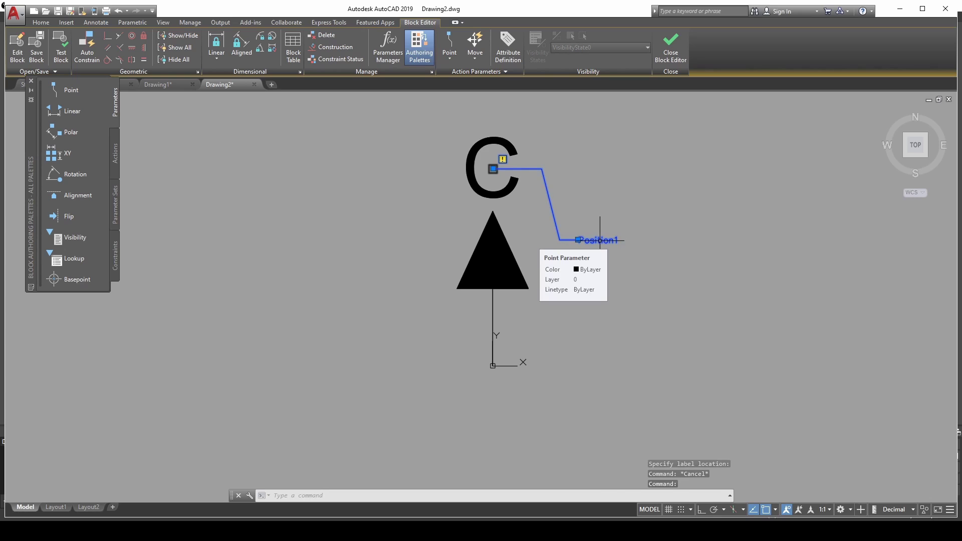
right_click(599, 240)
left_click(645, 500)
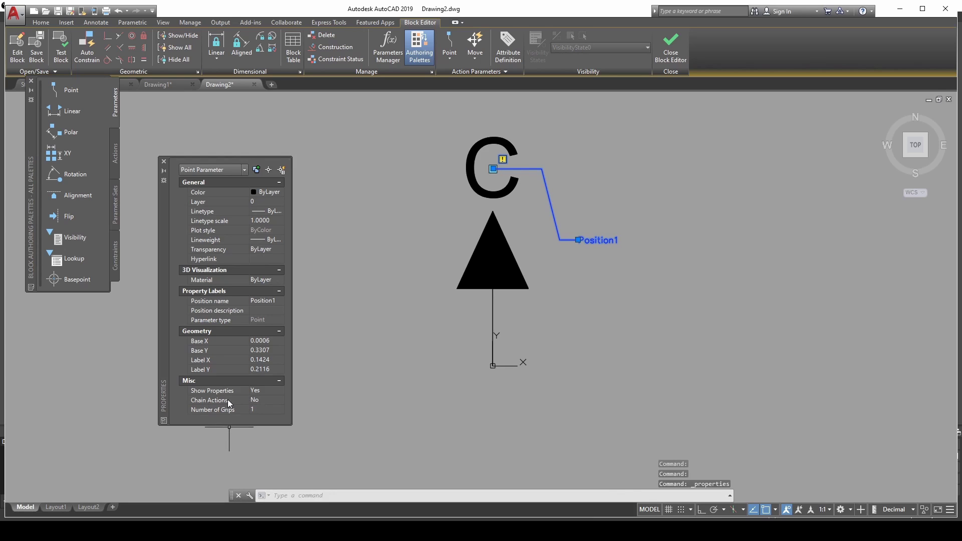
left_click(270, 401)
left_click(279, 400)
left_click(270, 416)
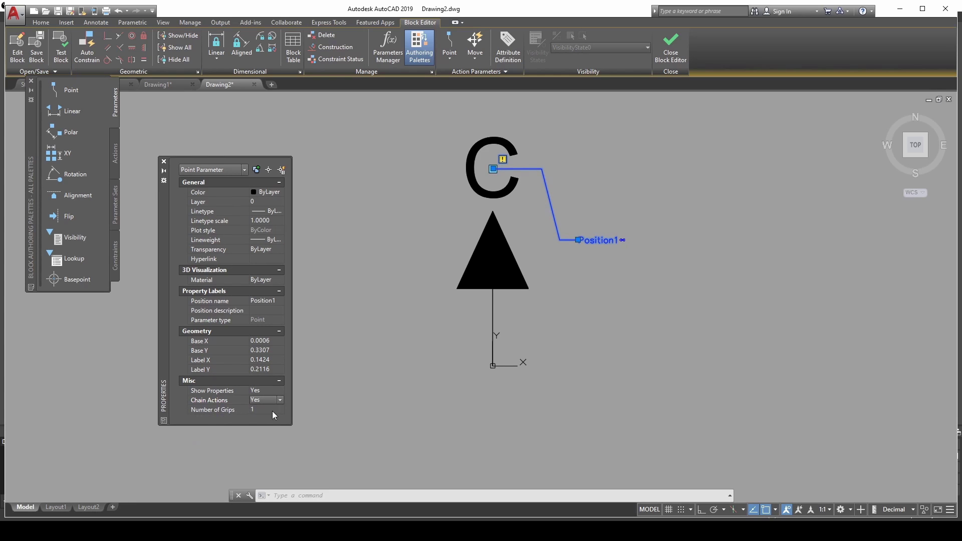
left_click(263, 411)
left_click(264, 418)
left_click(164, 163)
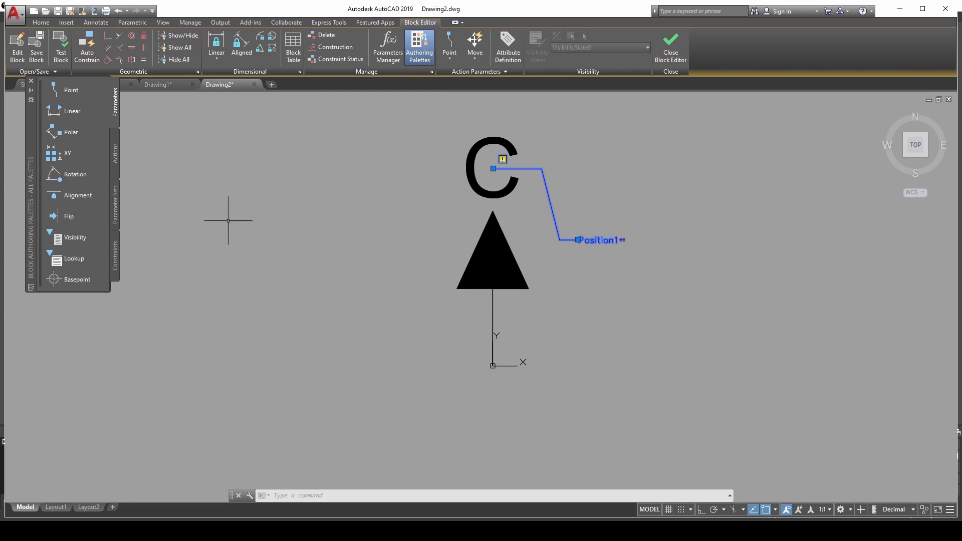
key("Escape")
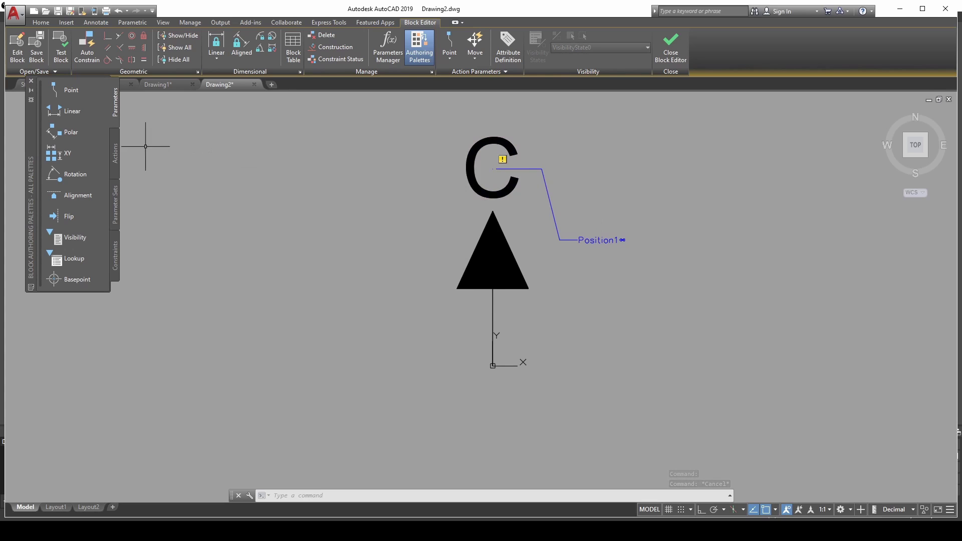
Step: Add a Move action to the Position1 point parameter with the C attribute as its selection set
left_click(116, 160)
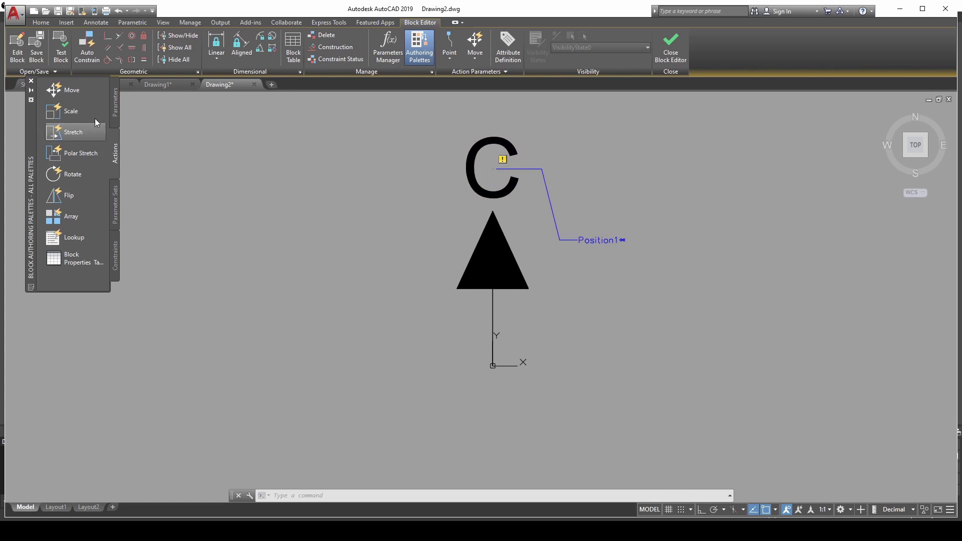
left_click(72, 91)
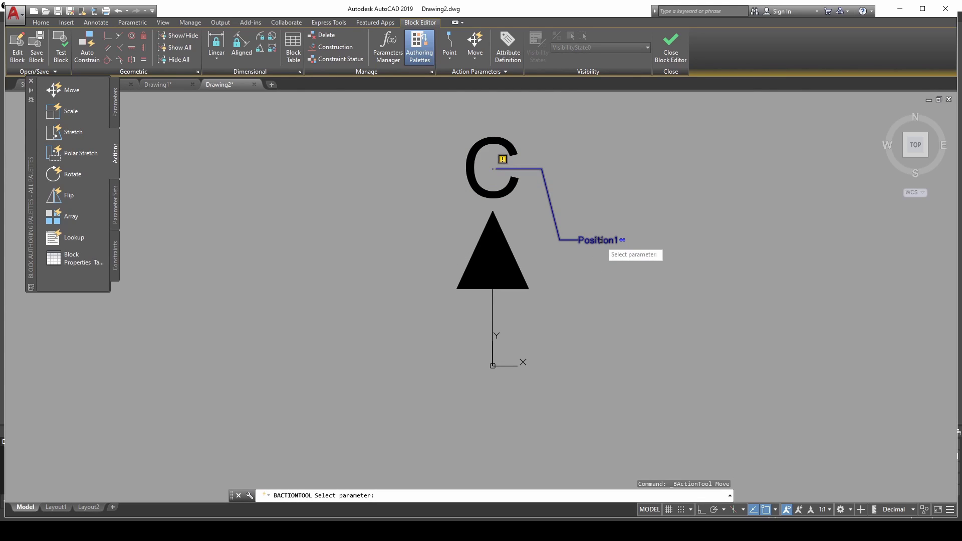
left_click(600, 241)
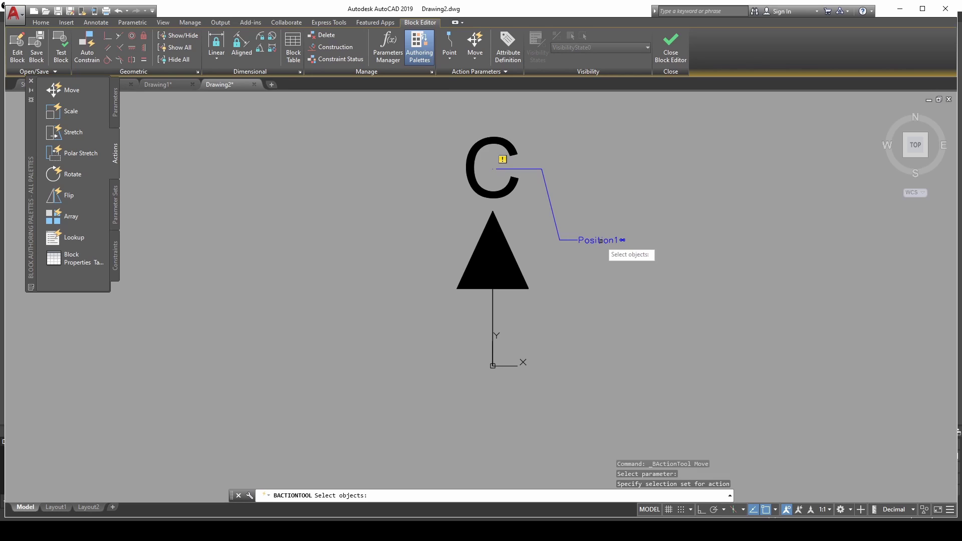
left_click(473, 186)
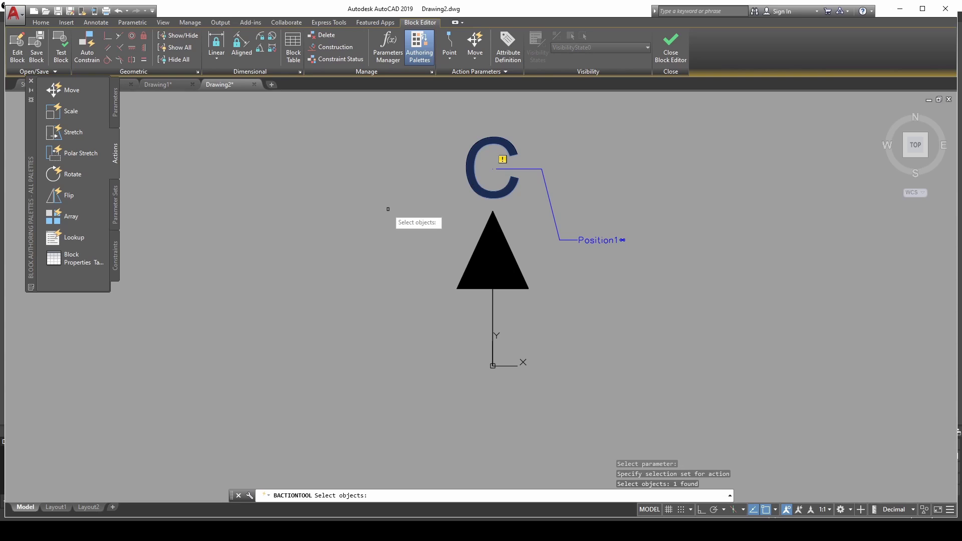
key("Return")
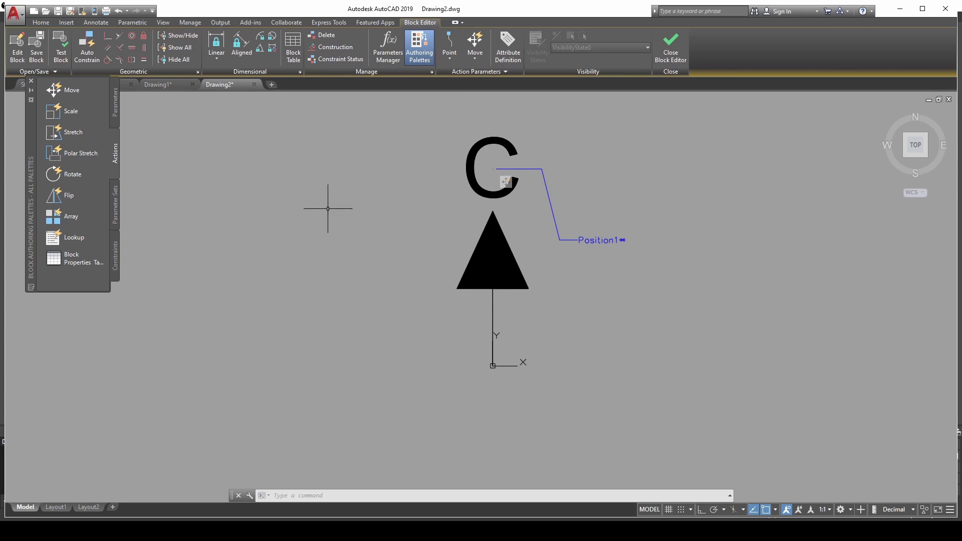
Step: Add a Rotation parameter based at the stem's lower end, with its radius reaching the triangle's tip and a default angle of 0
left_click(113, 115)
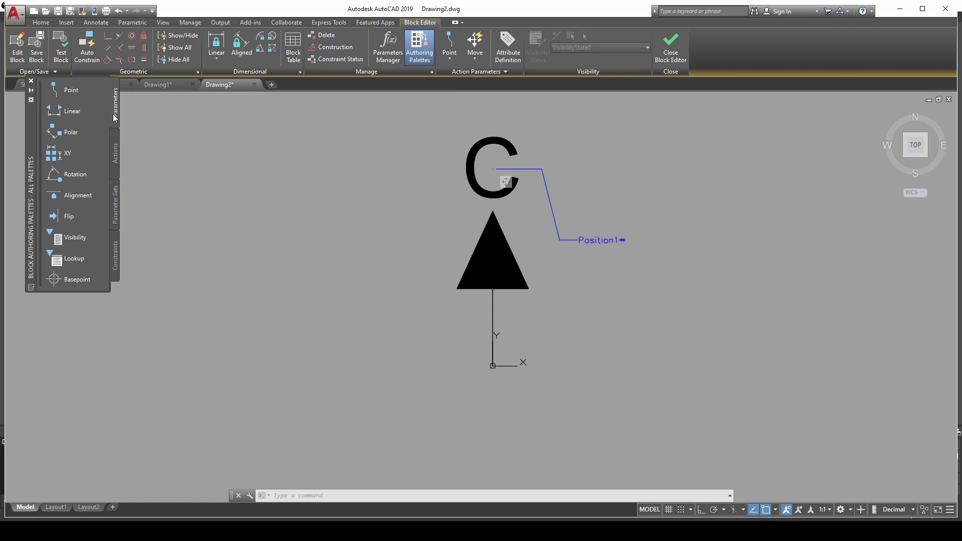
left_click(72, 175)
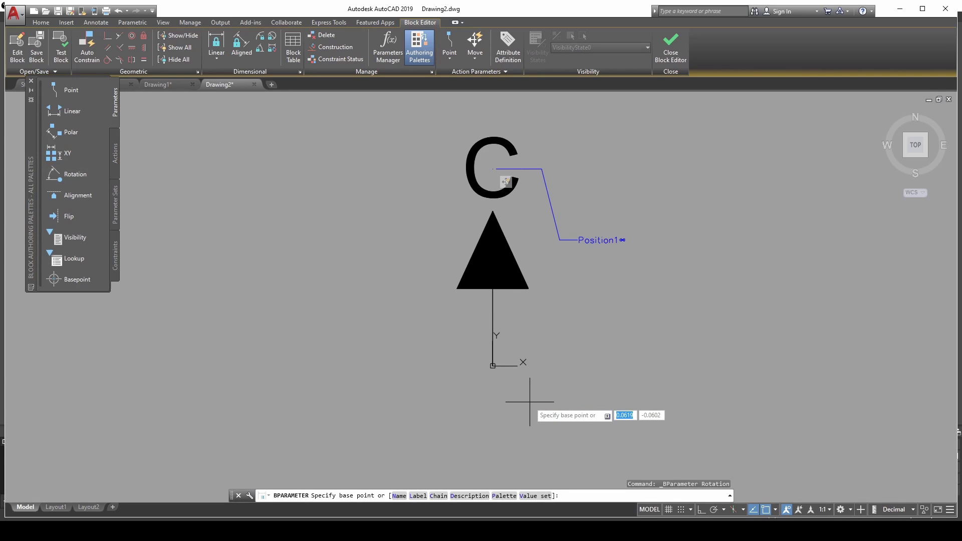
left_click(493, 366)
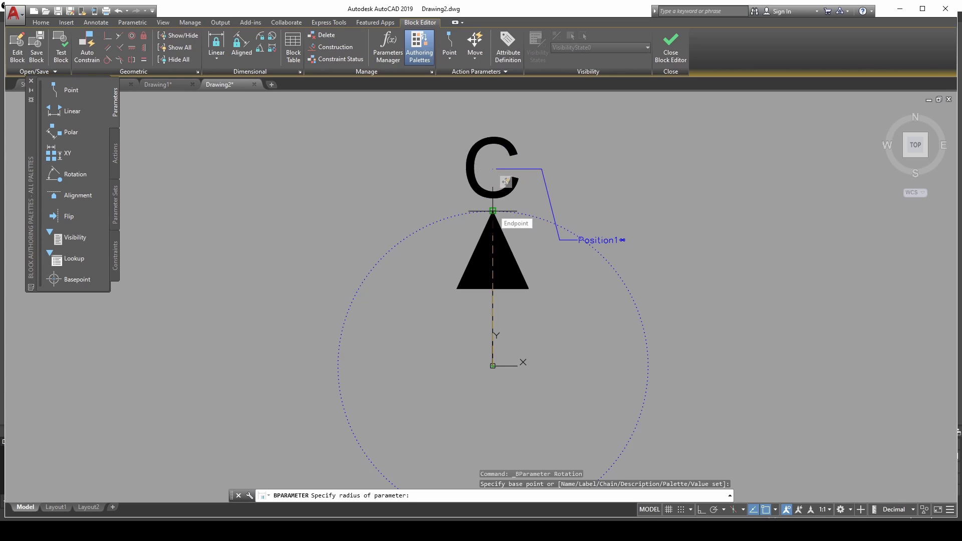
left_click(493, 211)
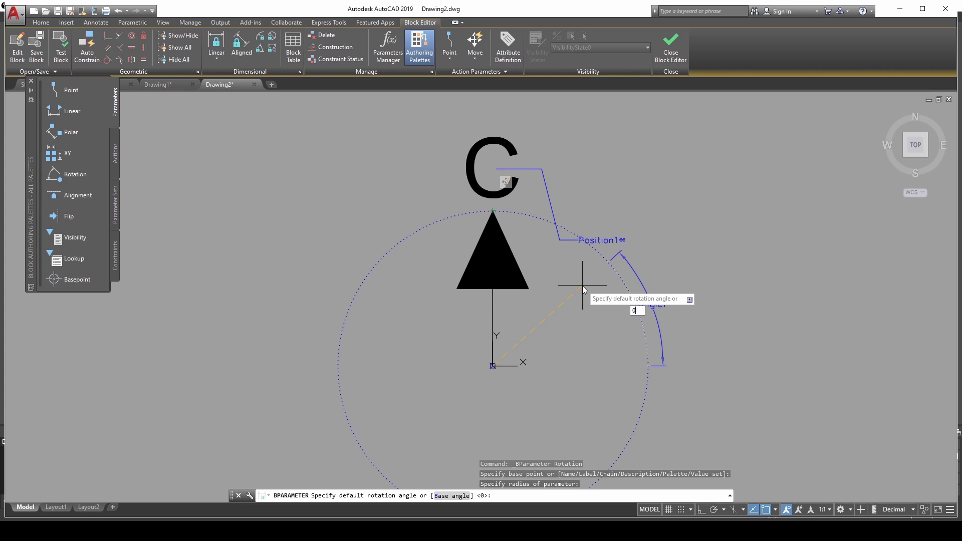
type("0")
key("Return")
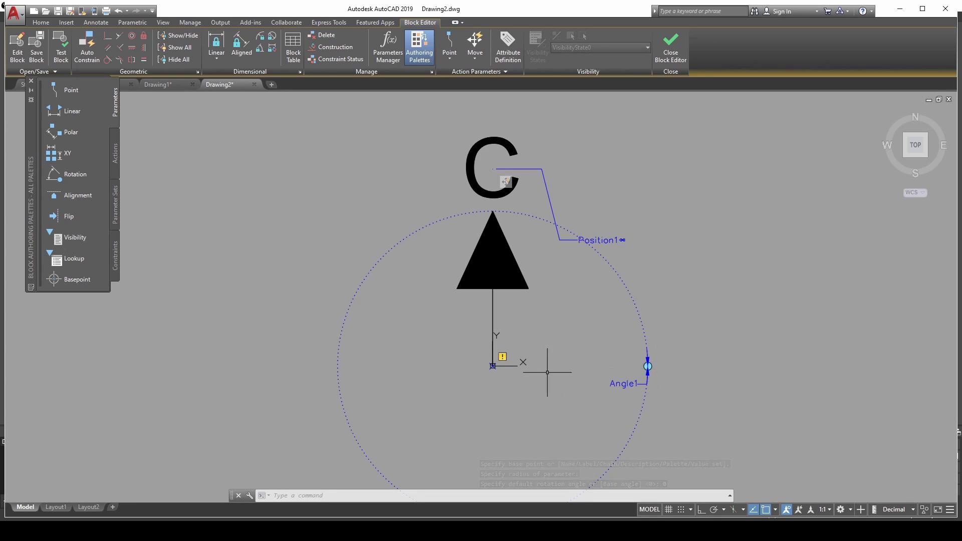
Step: Relocate the rotation parameter's grip from the circle's right side to the triangle's tip
left_click(648, 366)
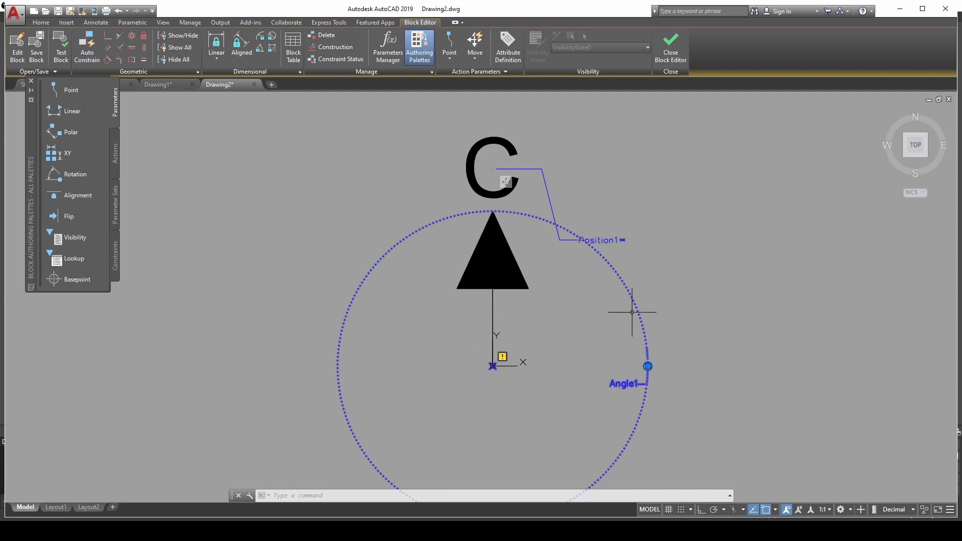
key("Escape")
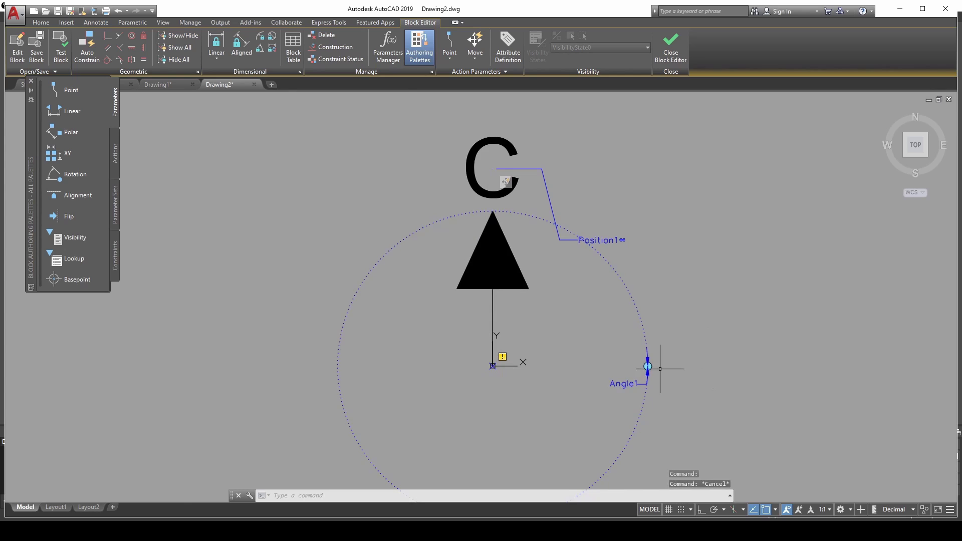
scroll(660, 368, "up", 6)
scroll(593, 359, "down", 4)
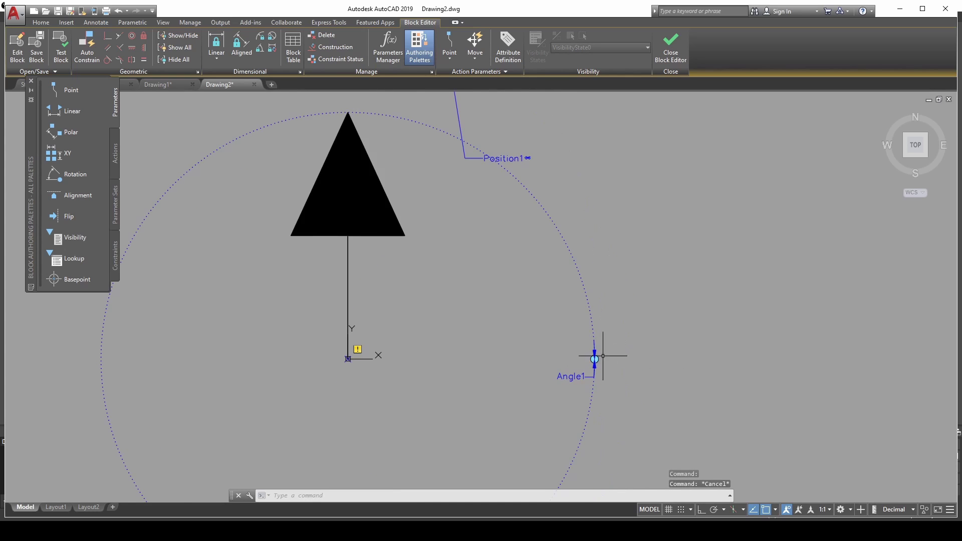
left_click(596, 359)
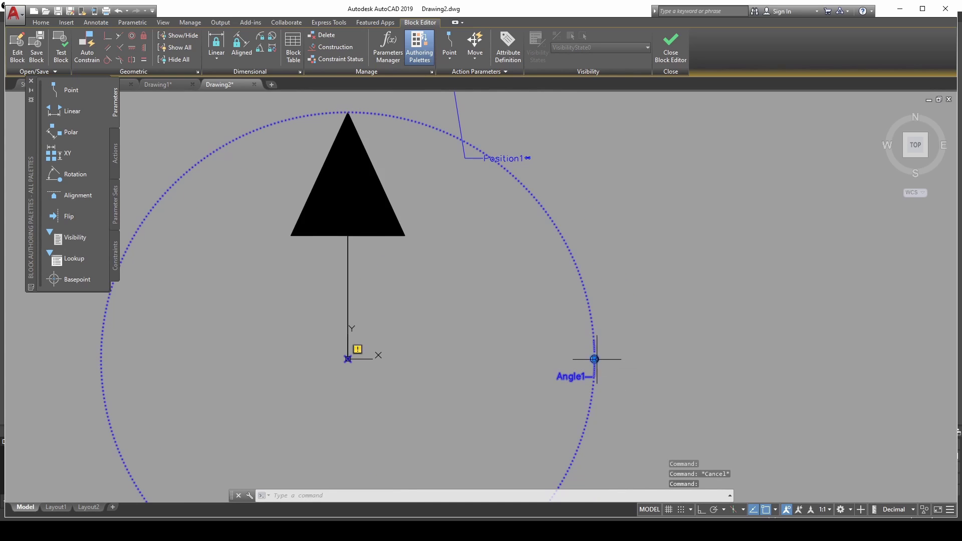
left_click(594, 359)
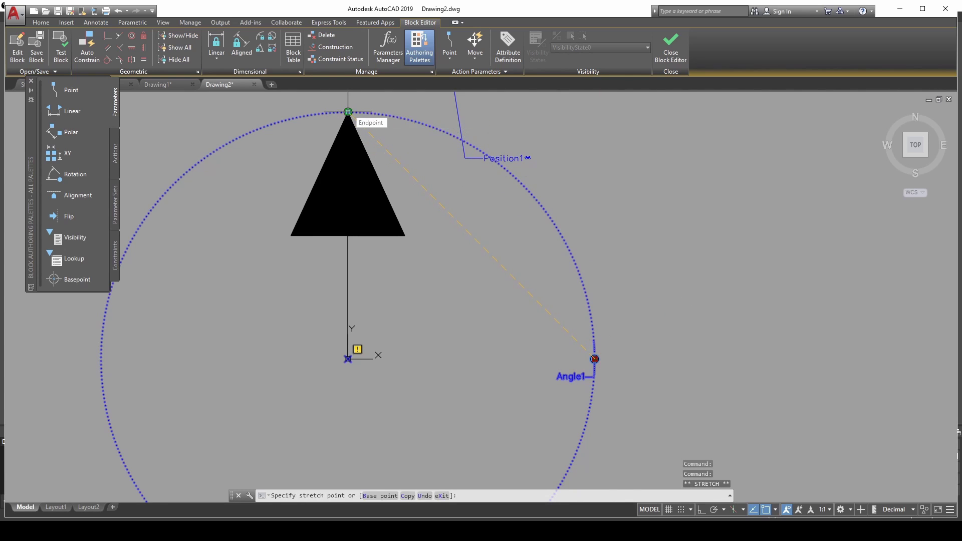
key("Escape")
scroll(490, 251, "down", 6)
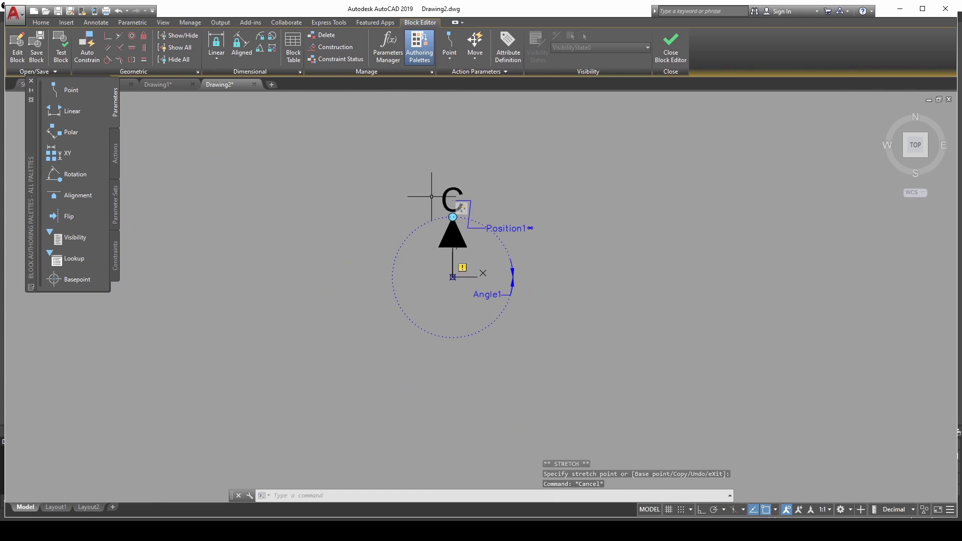
Step: Add a Rotate action to the Angle1 parameter, with the overlapping outlet symbols and the Position1 and Angle1 parameters as its selection set
scroll(432, 197, "up", 6)
scroll(451, 253, "down", 2)
scroll(608, 416, "up", 2)
scroll(609, 414, "down", 2)
scroll(614, 419, "down", 2)
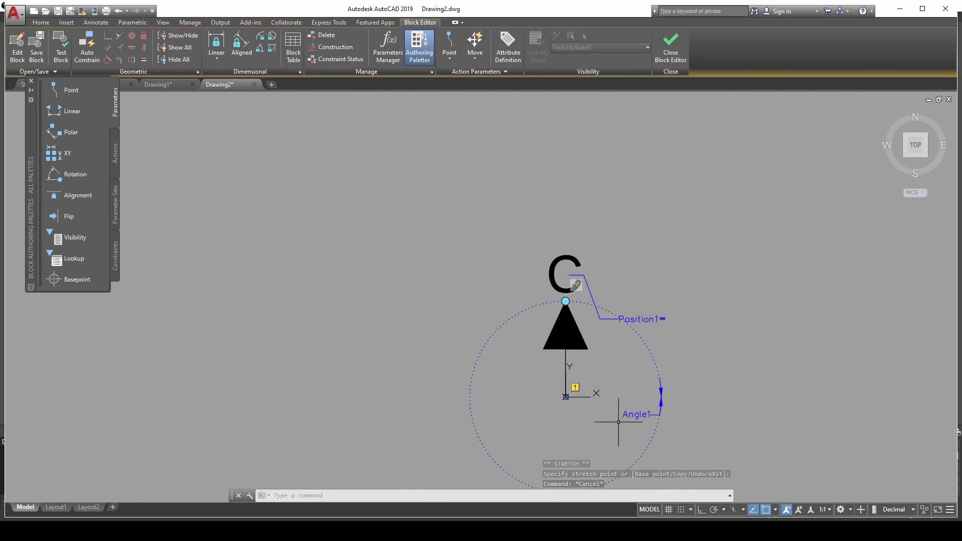
scroll(476, 301, "down", 3)
scroll(556, 361, "up", 3)
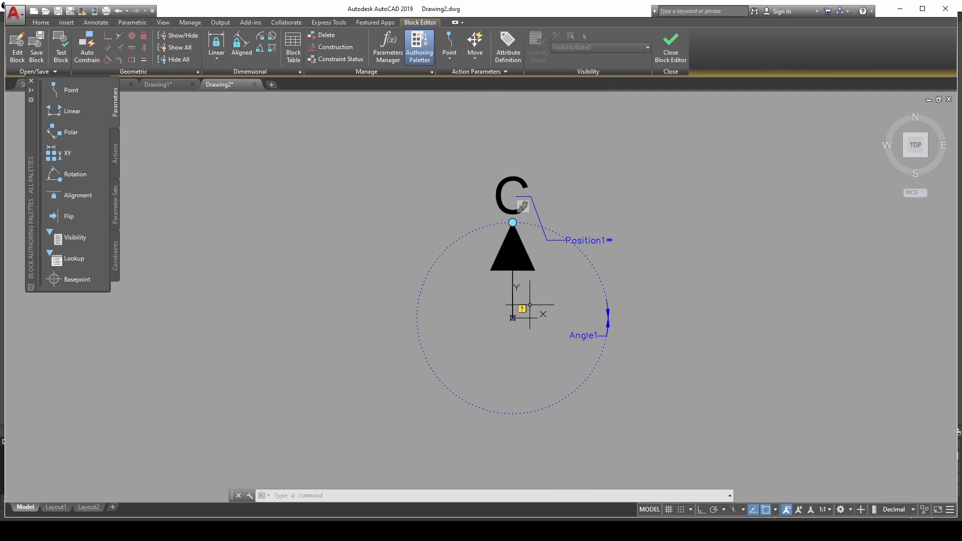
left_click(114, 157)
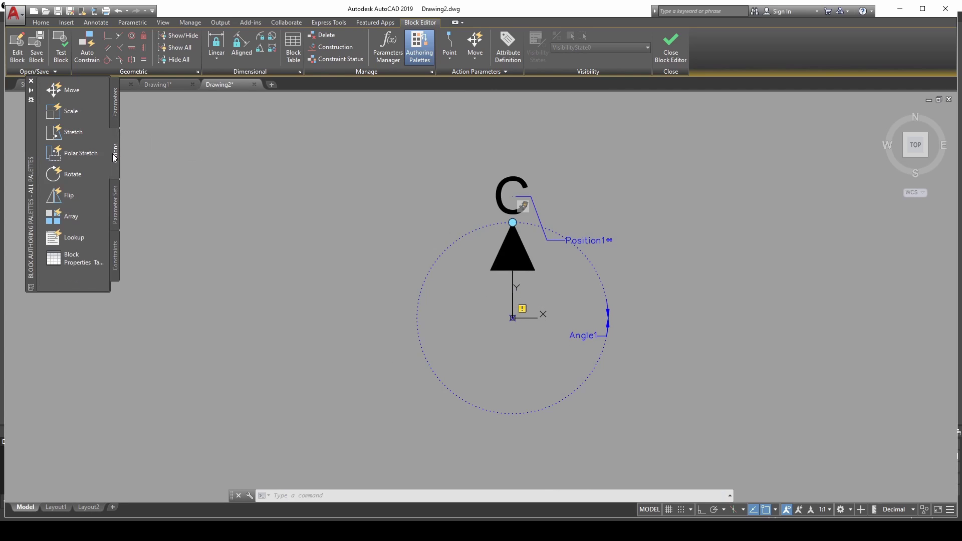
left_click(68, 176)
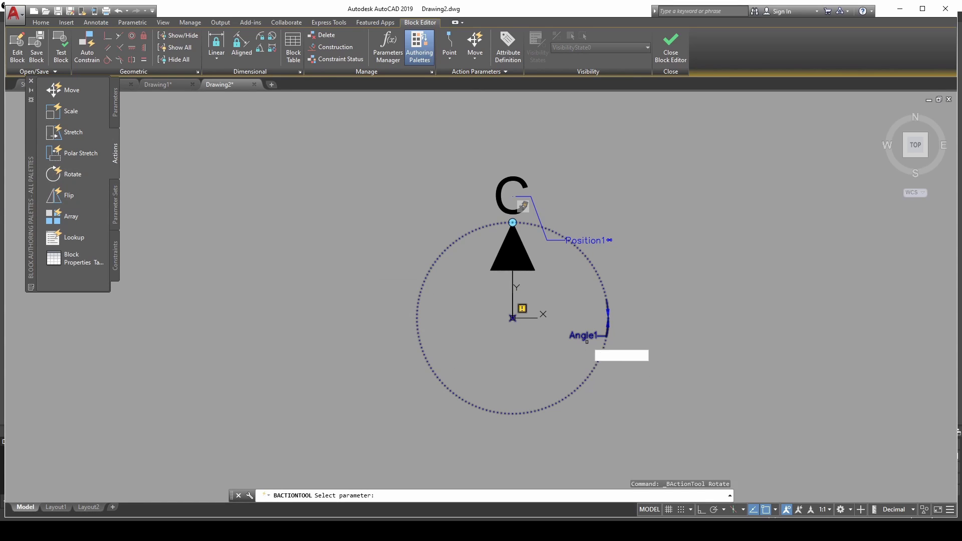
left_click(587, 342)
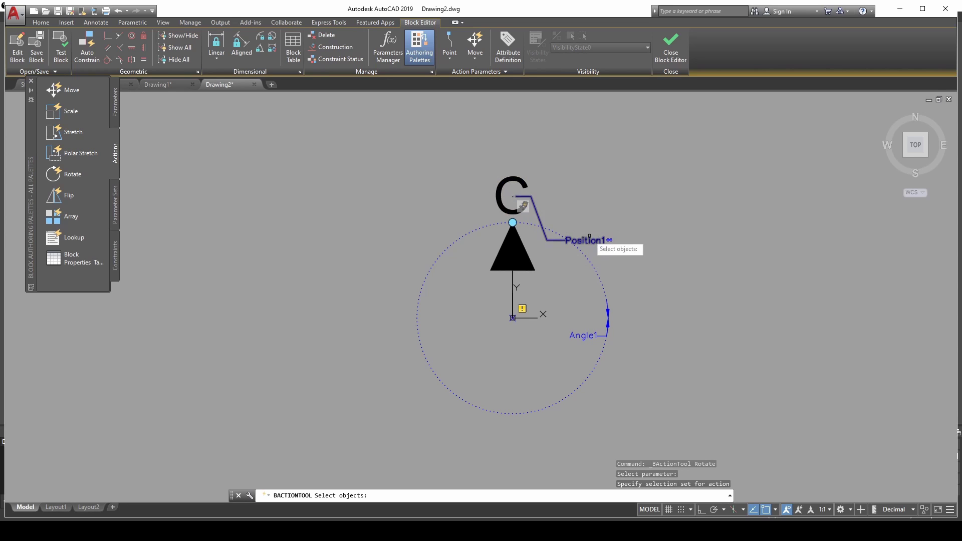
left_click(651, 228)
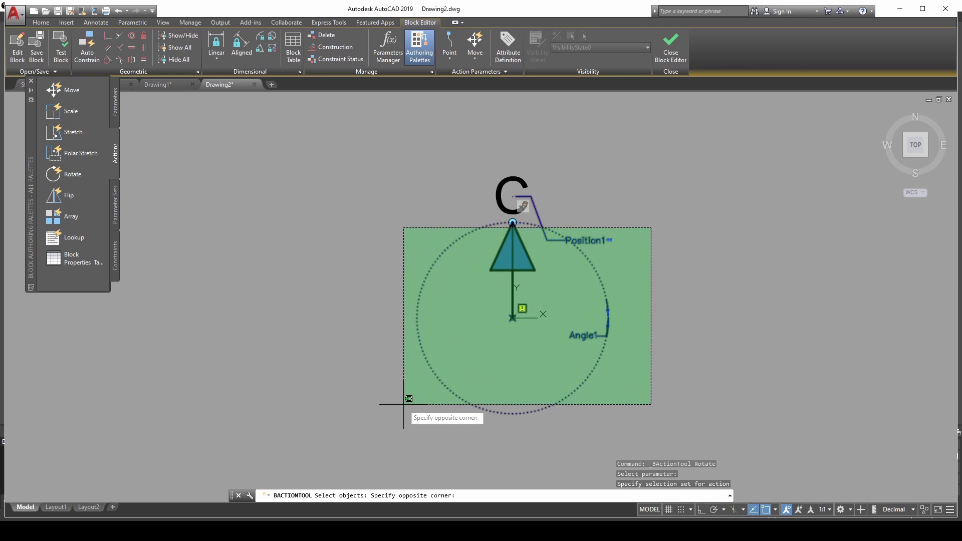
left_click(378, 417)
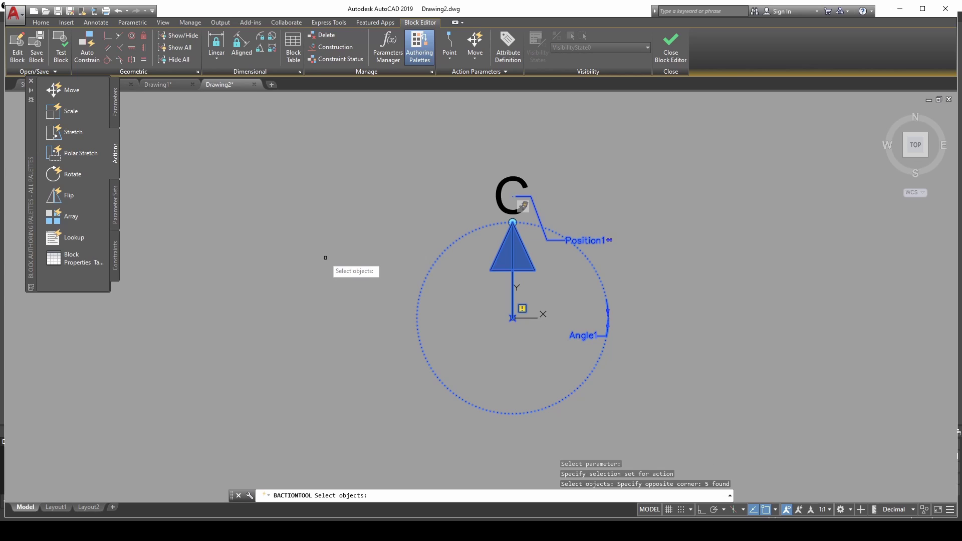
key("Return")
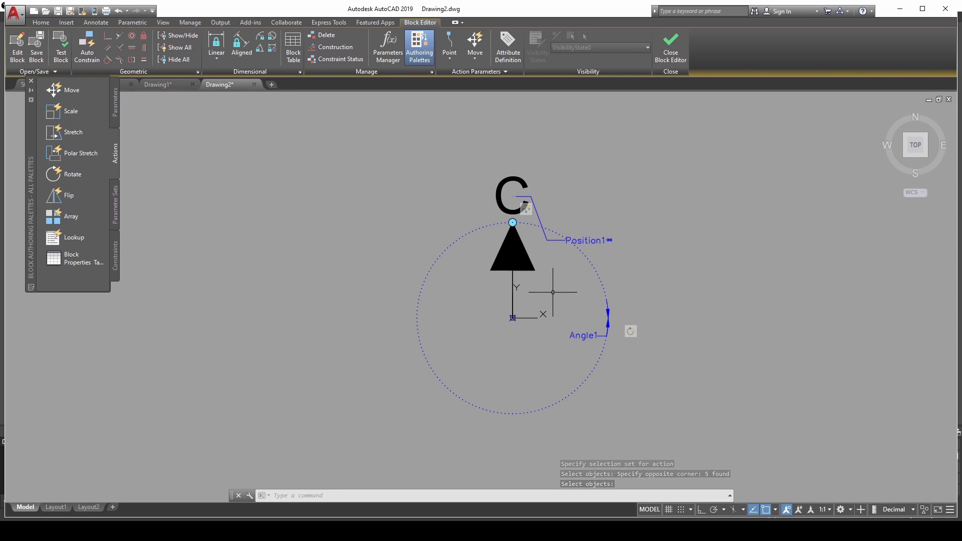
Step: Add a Visibility parameter near the lower end of the outlet's stem
left_click(115, 105)
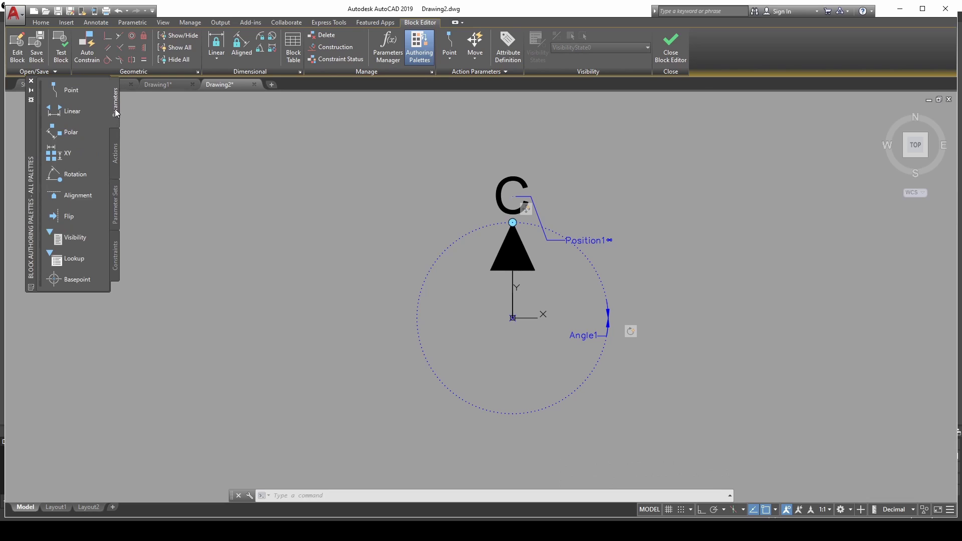
left_click(72, 240)
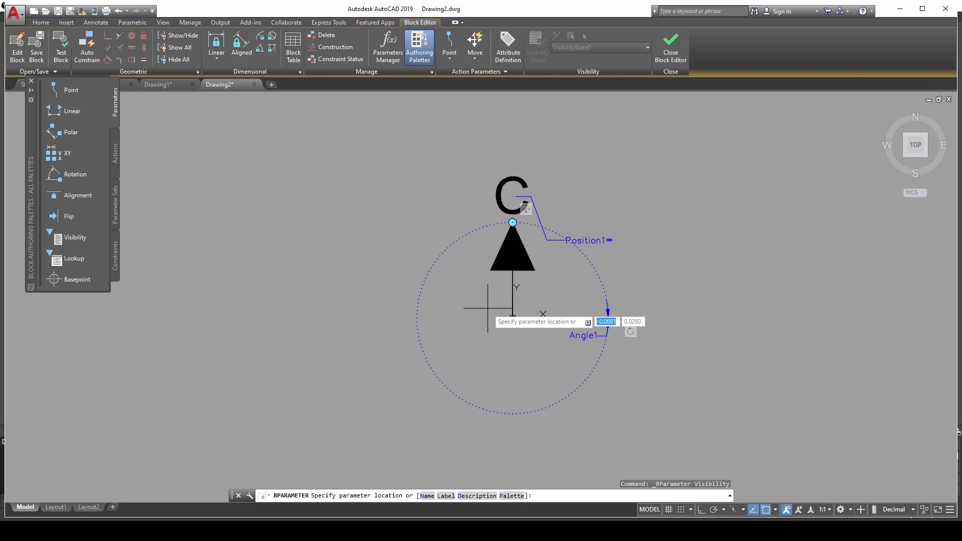
left_click(511, 317)
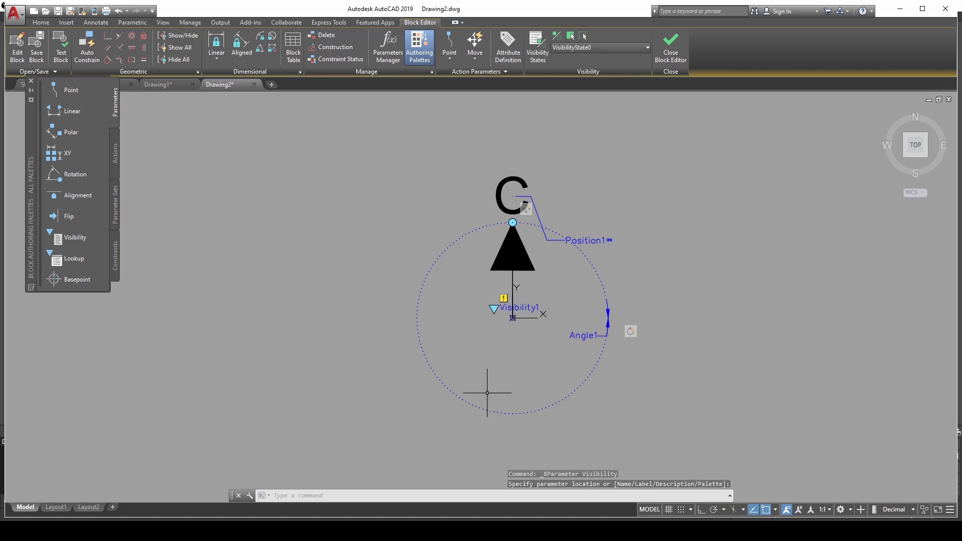
key("Escape")
Step: Open the visibility states of the Visibility1 parameter and rename the default state to Baixa
scroll(498, 300, "up", 4)
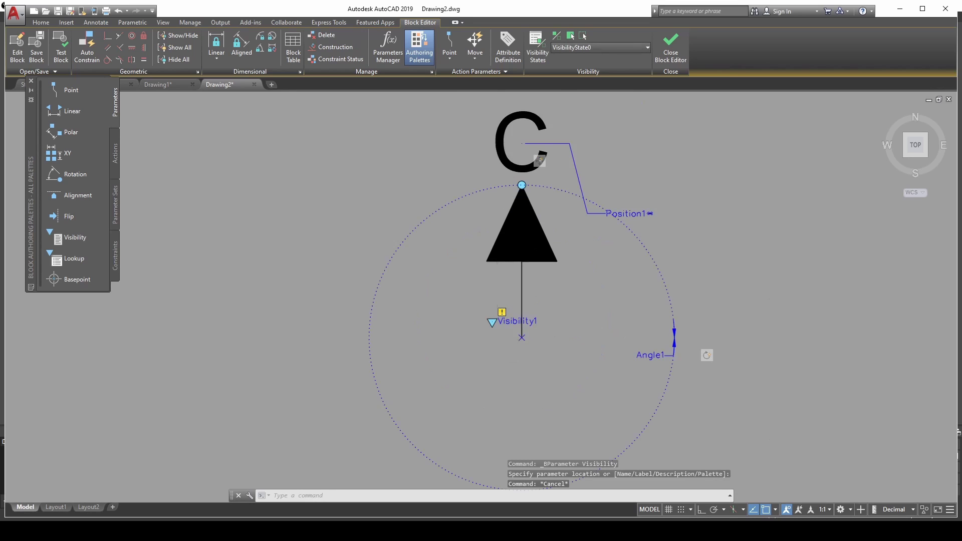
scroll(504, 342, "down", 2)
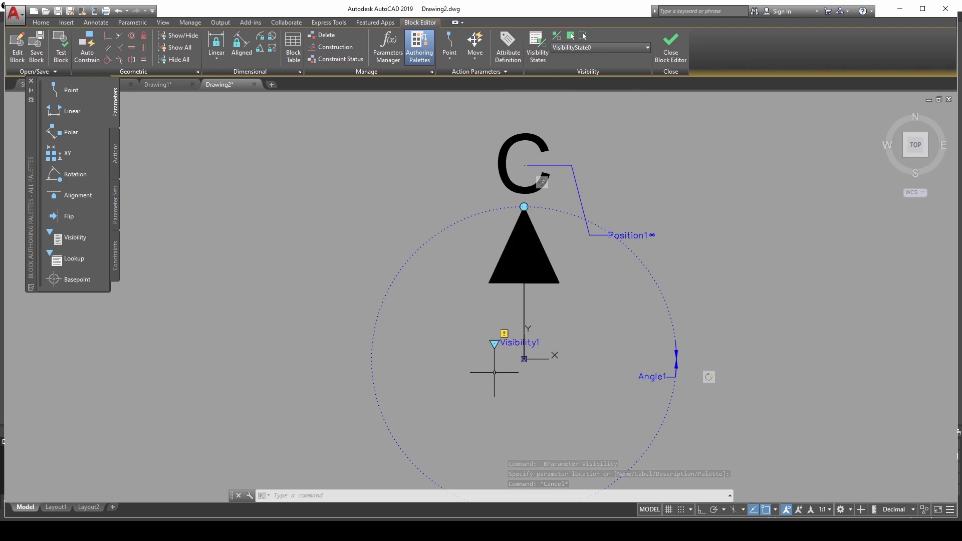
double_click(504, 333)
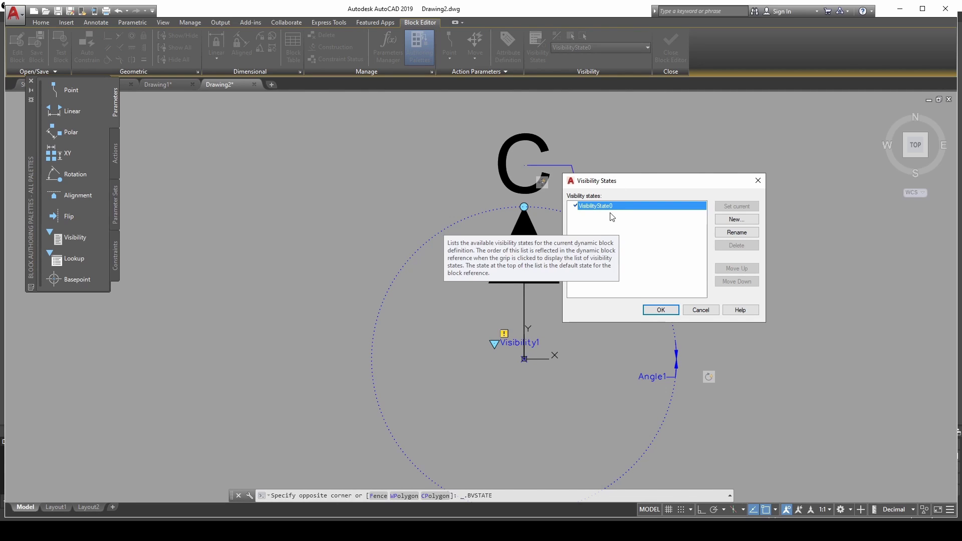
left_click(737, 232)
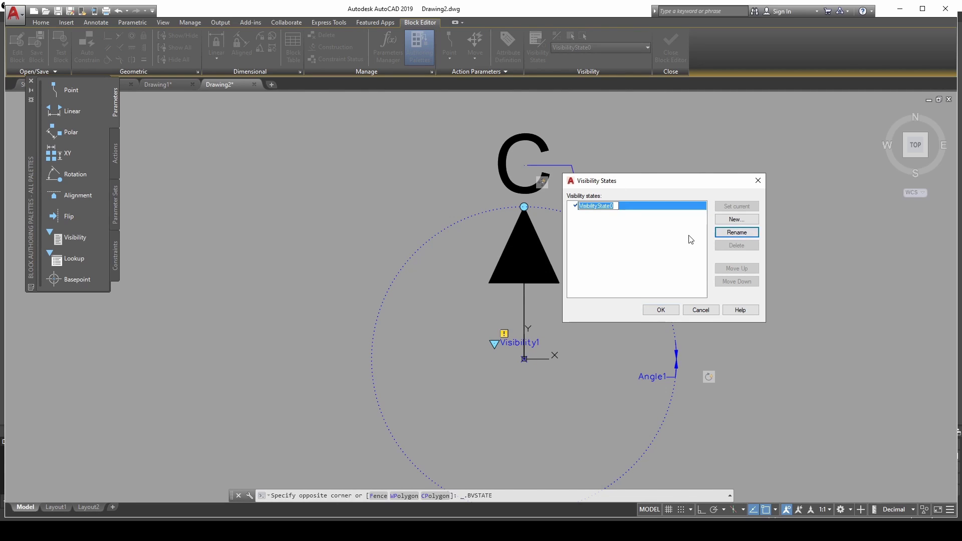
type("Baixa")
left_click(691, 239)
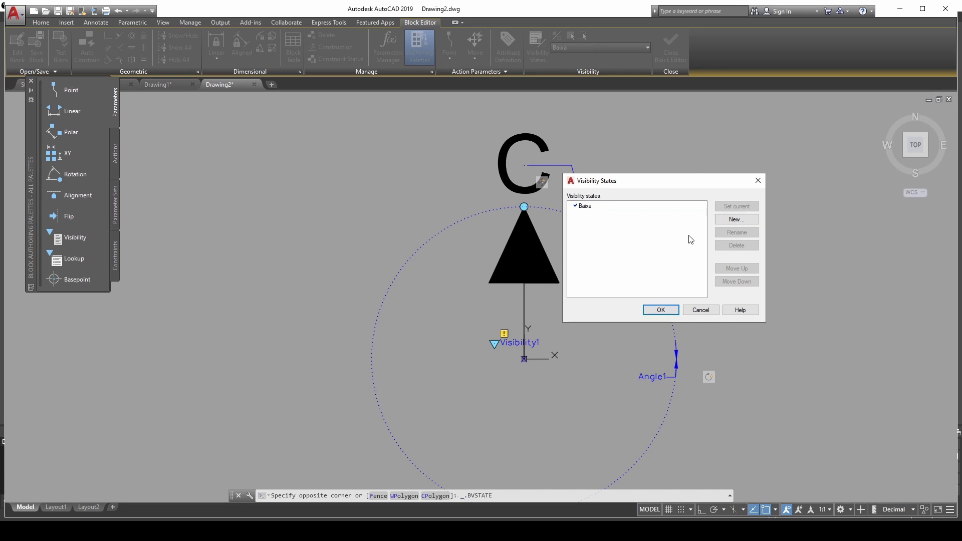
Step: Create the visibility states Média and Alta, leaving the visibility of existing objects unchanged, and accept the state list
left_click(736, 220)
type("Média")
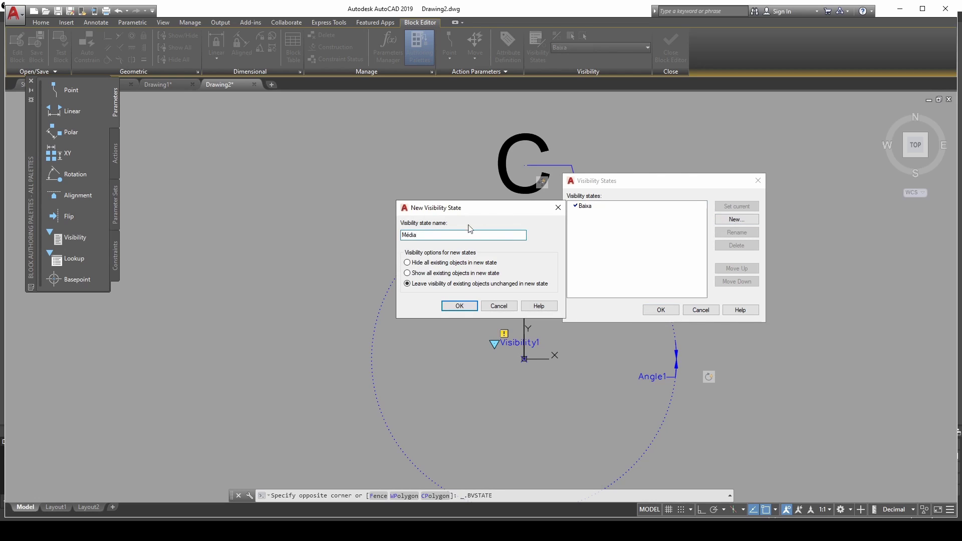
left_click(458, 306)
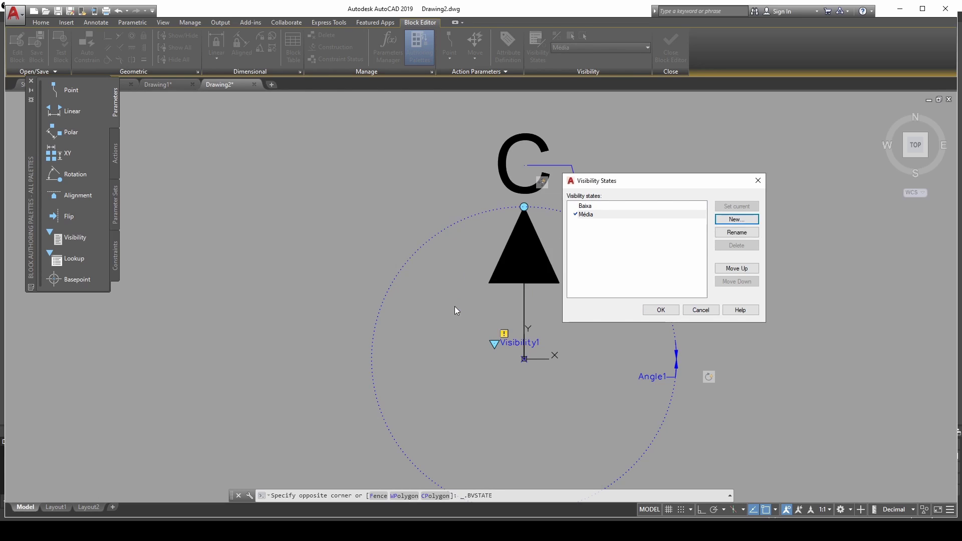
left_click(733, 220)
type("Alta")
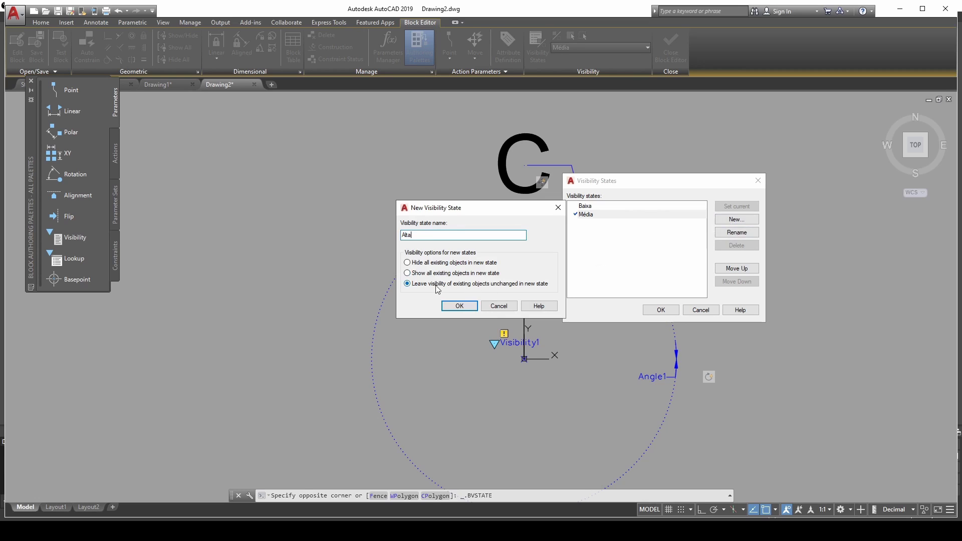
left_click(458, 307)
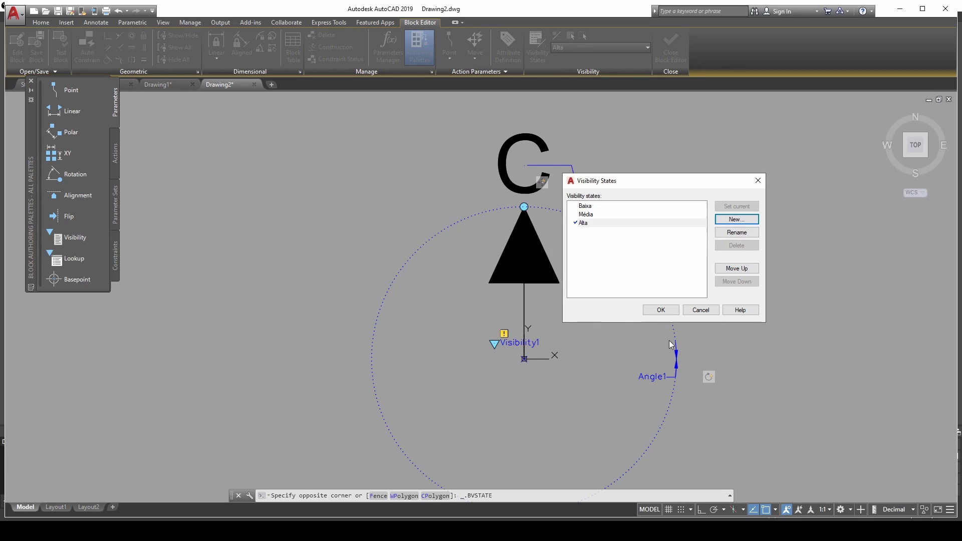
left_click(661, 309)
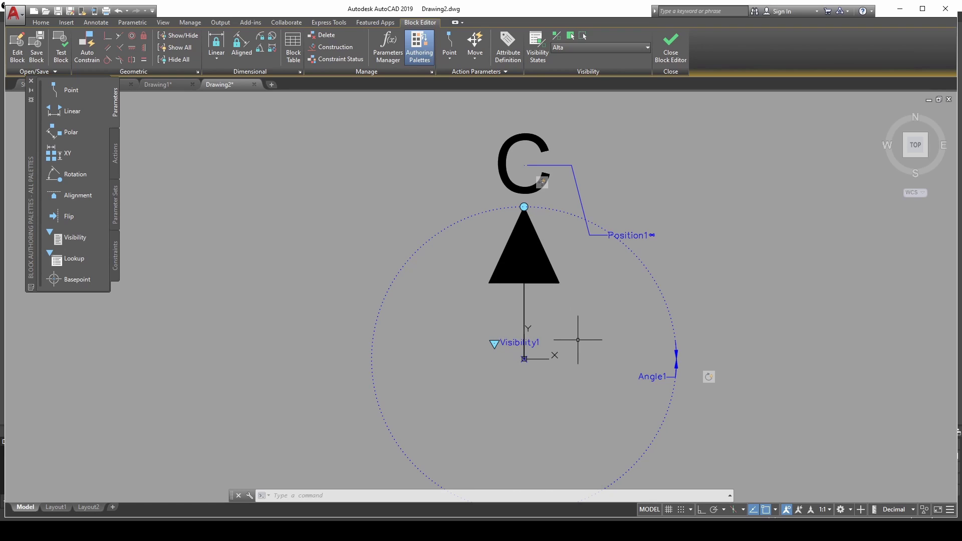
Step: With Ortho on, move the solid black outlet symbol 0.5 to the left, using its stem's lower end as base point
left_click(554, 257)
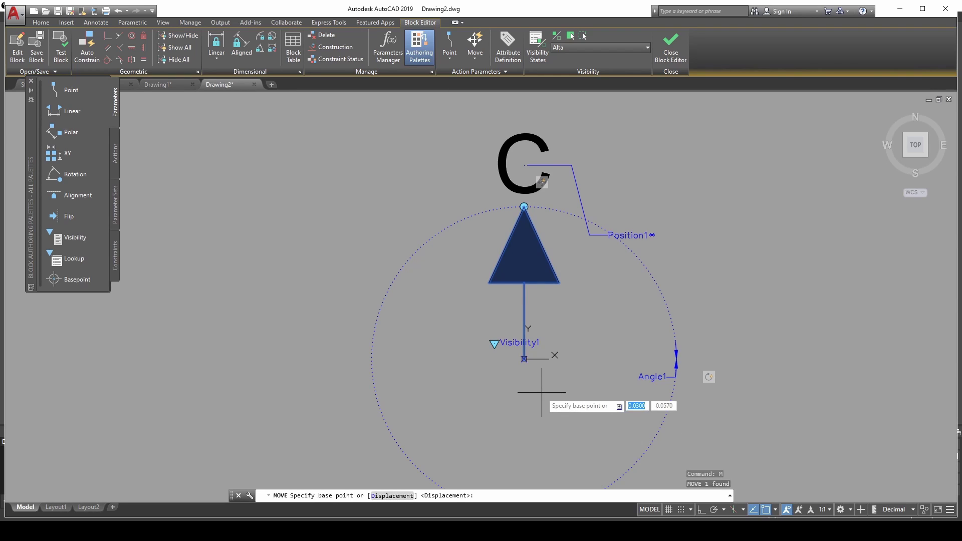
key("F8")
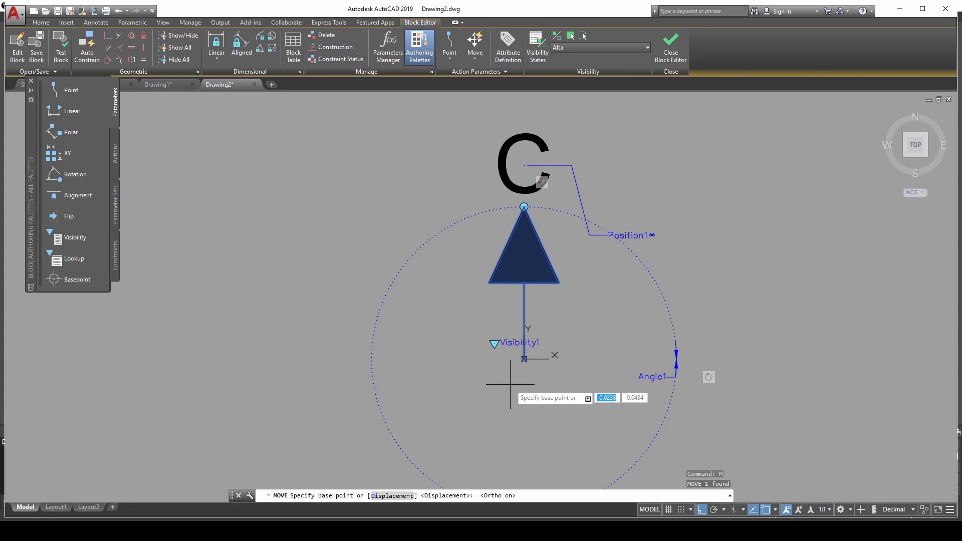
left_click(524, 359)
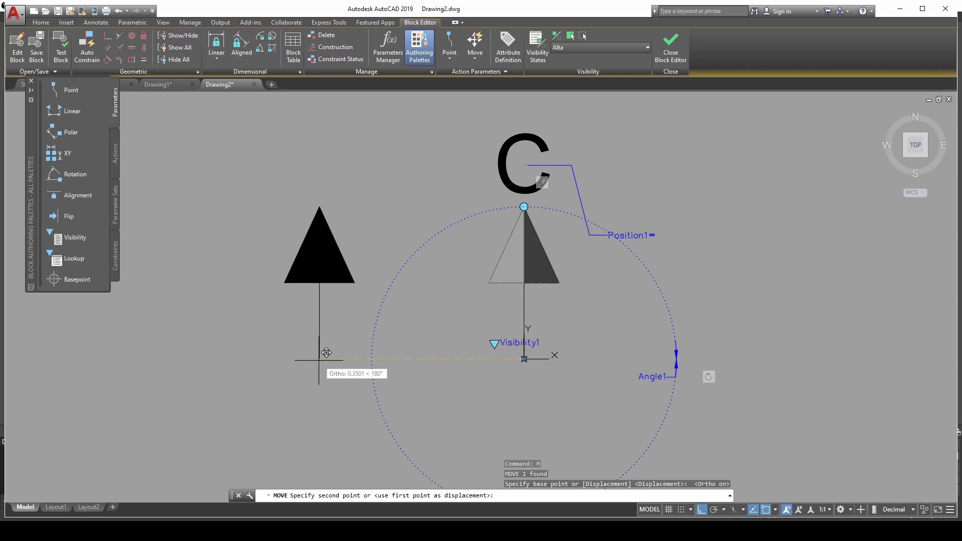
type("0.5")
key("Return")
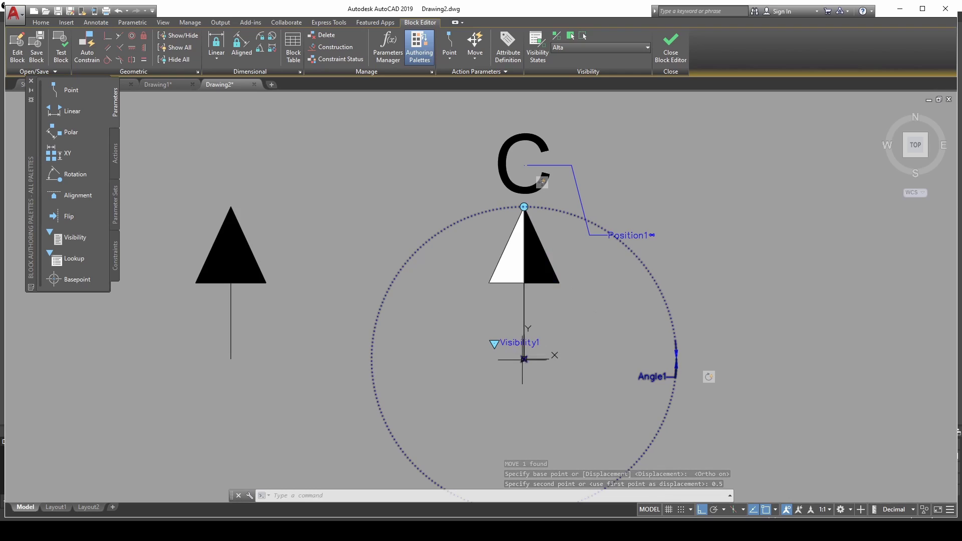
Step: Move the half-filled outlet symbol 0.5 to the right, using its stem's lower end as base point
left_click(525, 280)
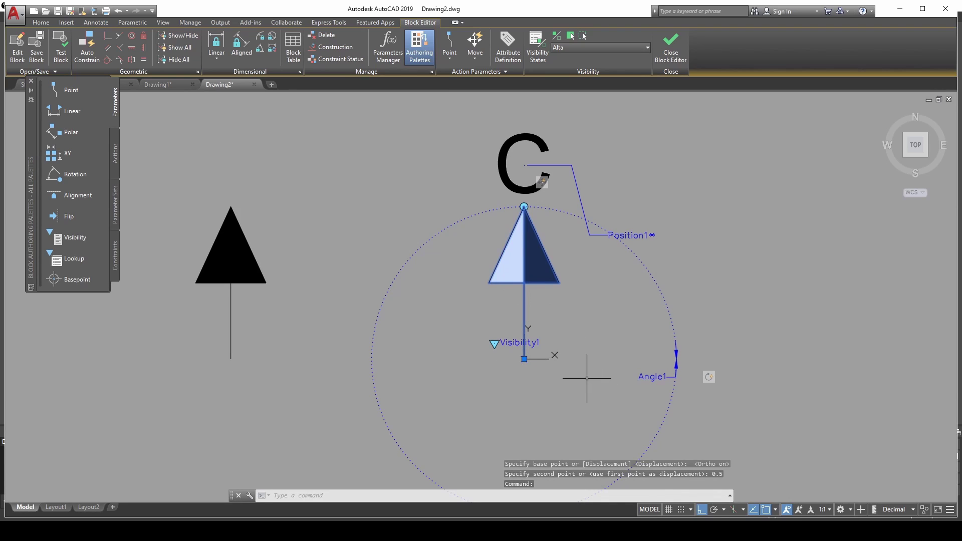
type("m")
key("Return")
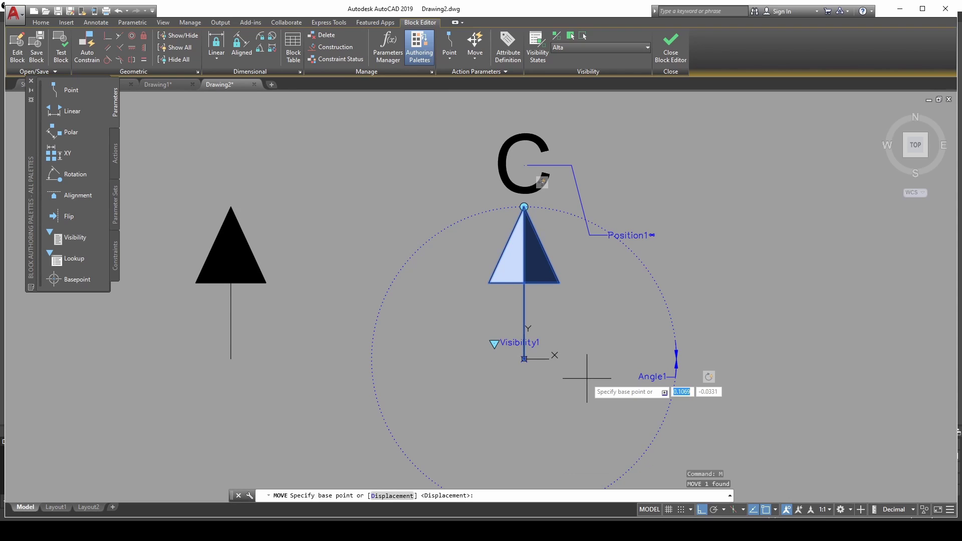
left_click(523, 359)
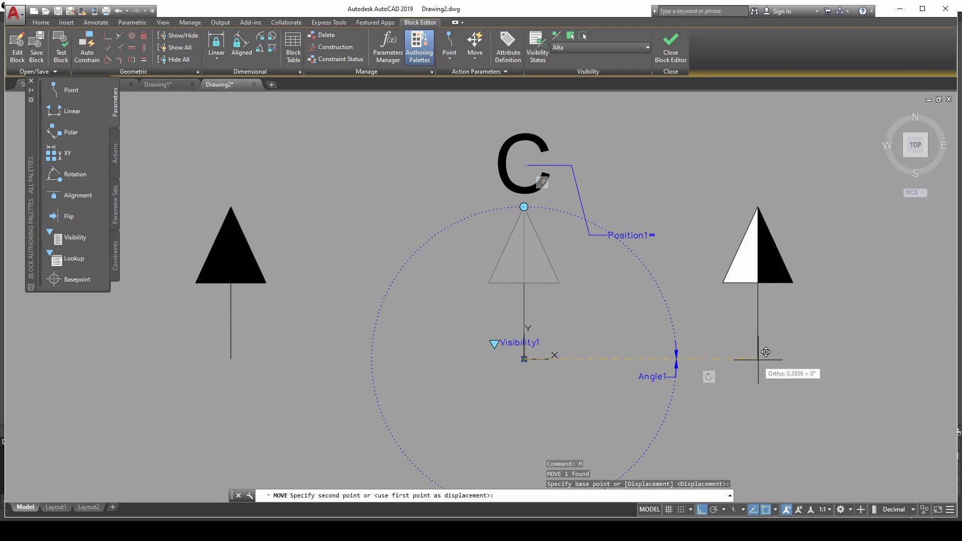
type("0.5")
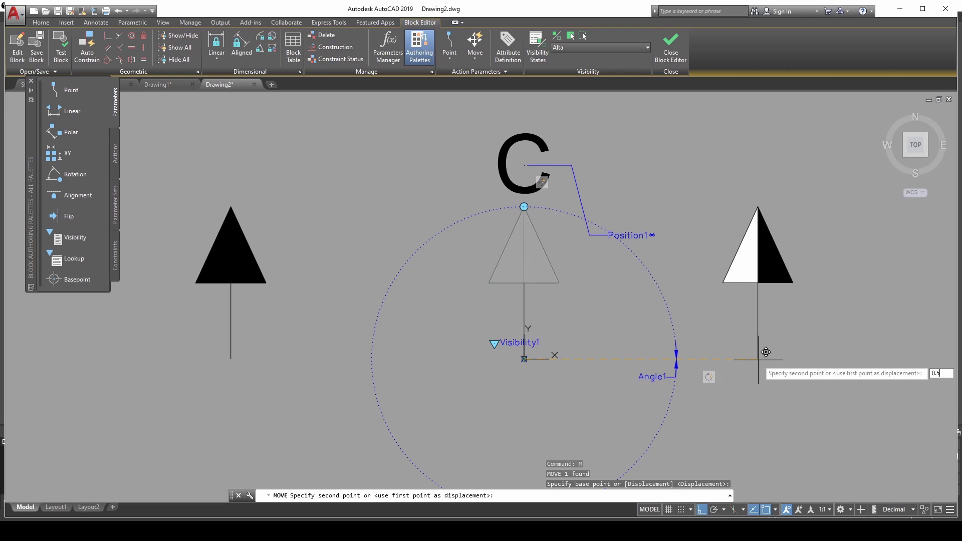
key("Return")
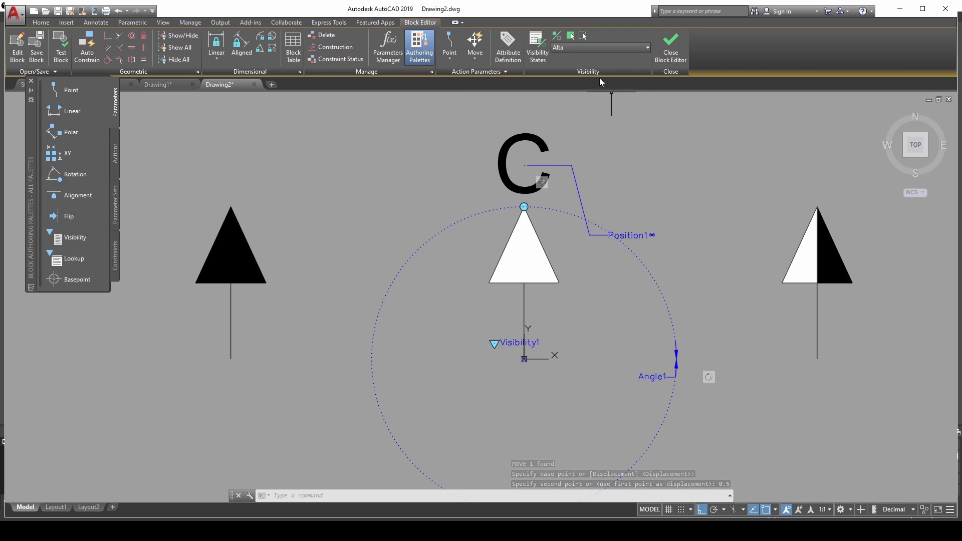
Step: Make Baixa the current visibility state and hide the solid black and half-filled outlet symbols in it
left_click(647, 48)
left_click(578, 58)
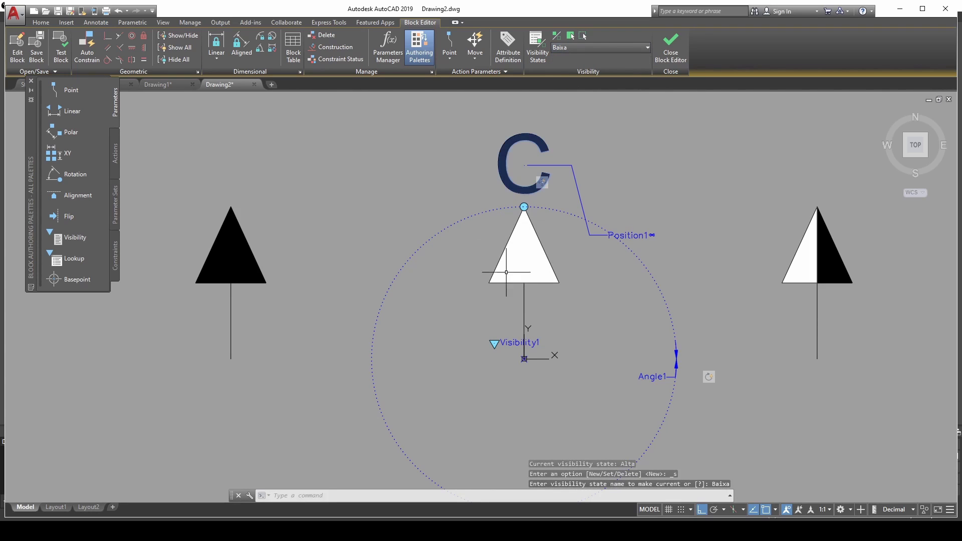
left_click(639, 48)
left_click(614, 69)
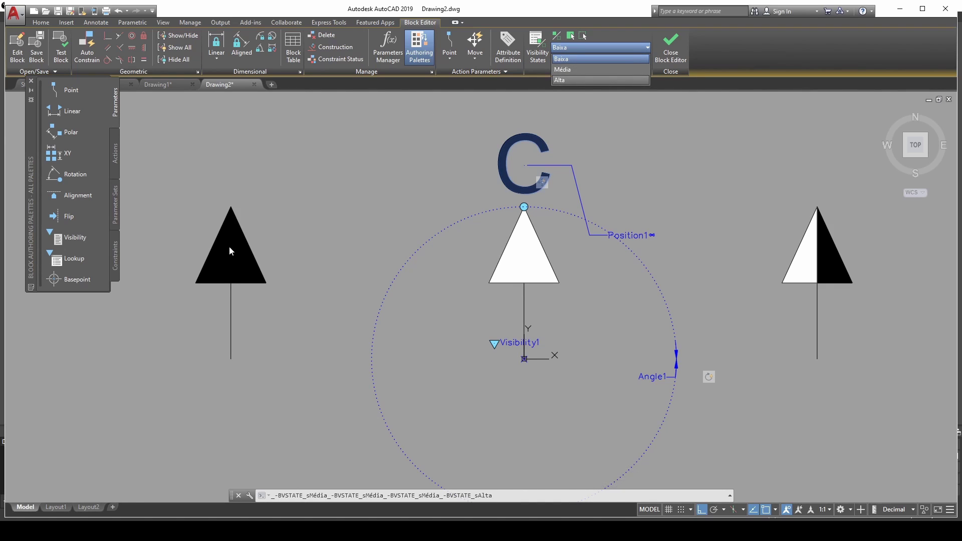
left_click(579, 59)
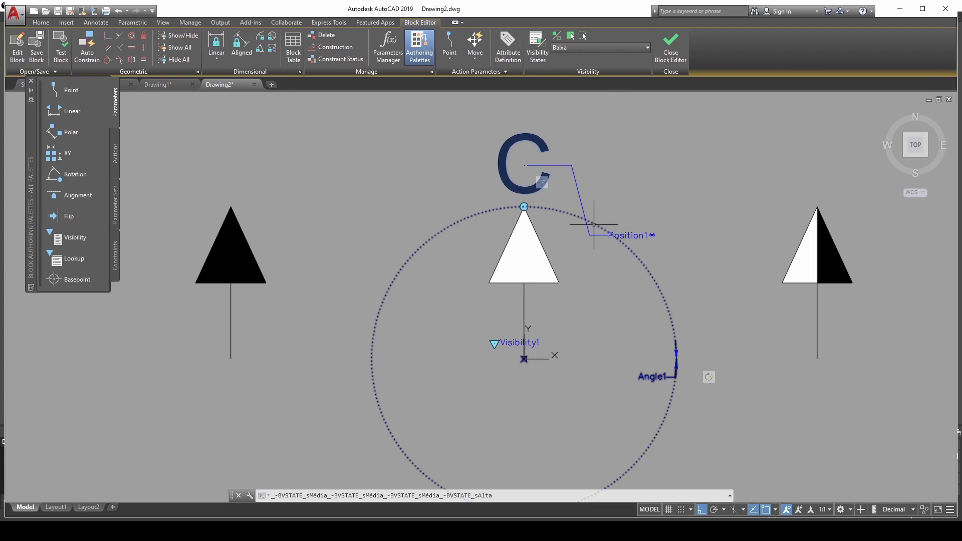
left_click(242, 234)
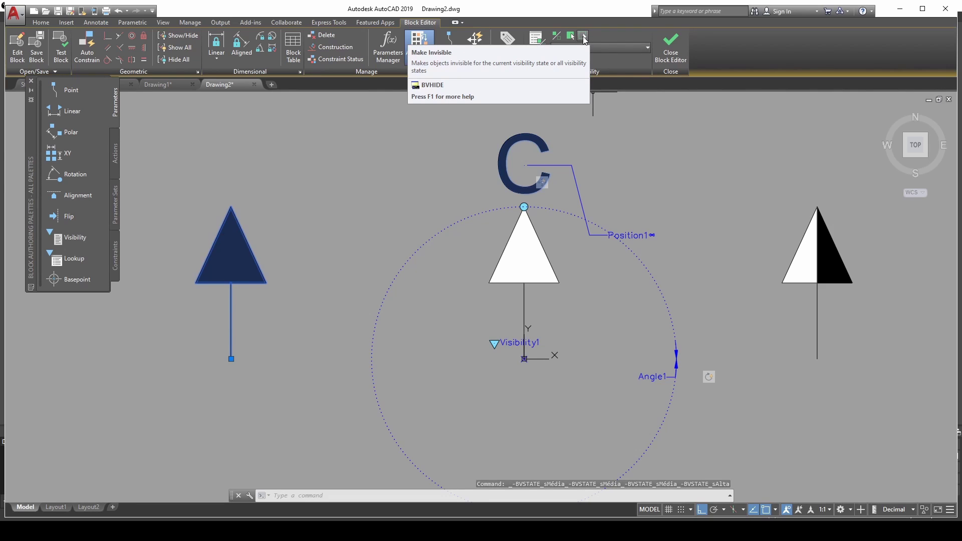
left_click(584, 38)
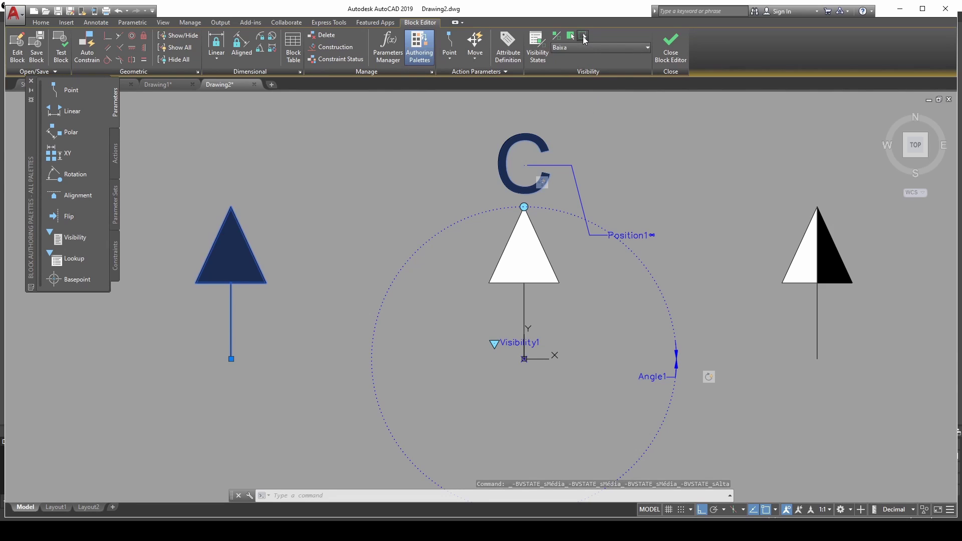
left_click(800, 249)
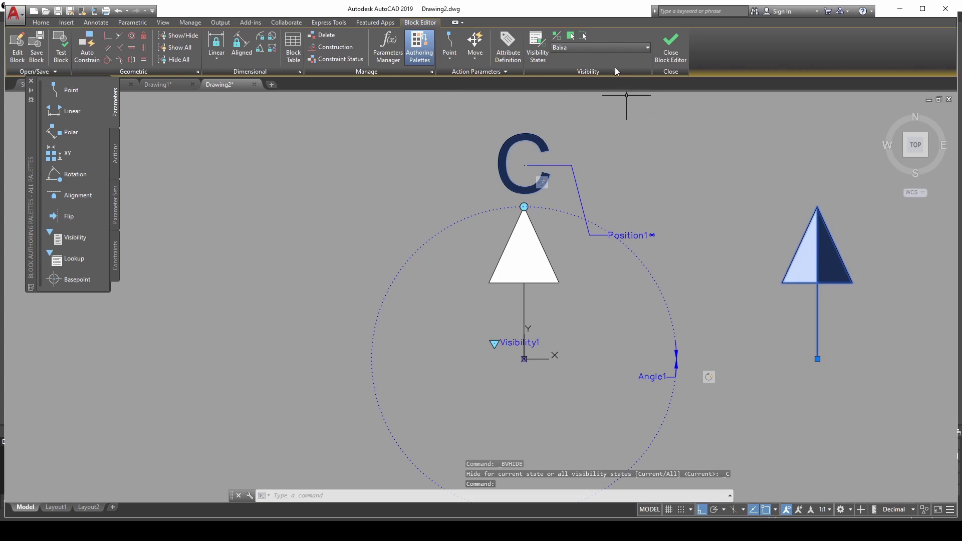
left_click(585, 35)
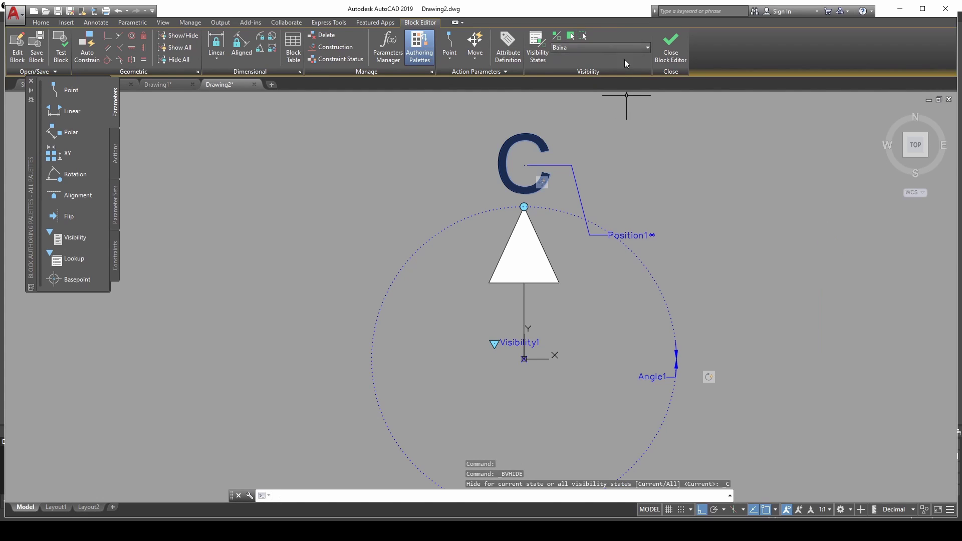
Step: Make Média the current visibility state and hide the white and solid black outlet symbols in it
left_click(649, 47)
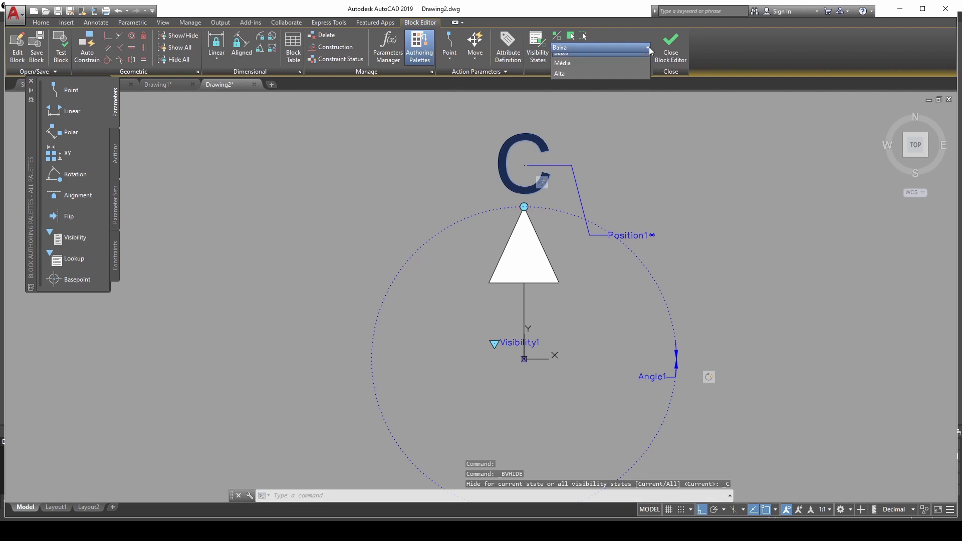
left_click(587, 69)
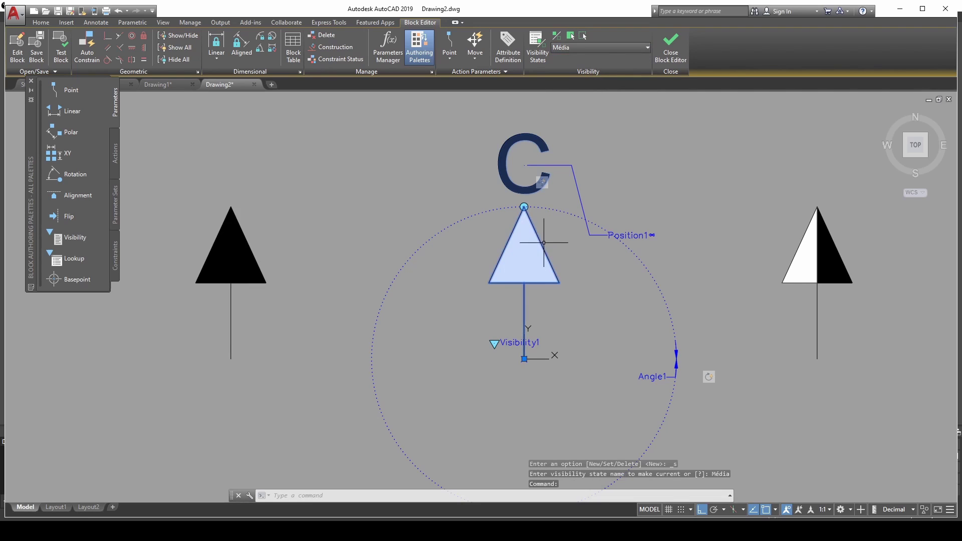
left_click(584, 36)
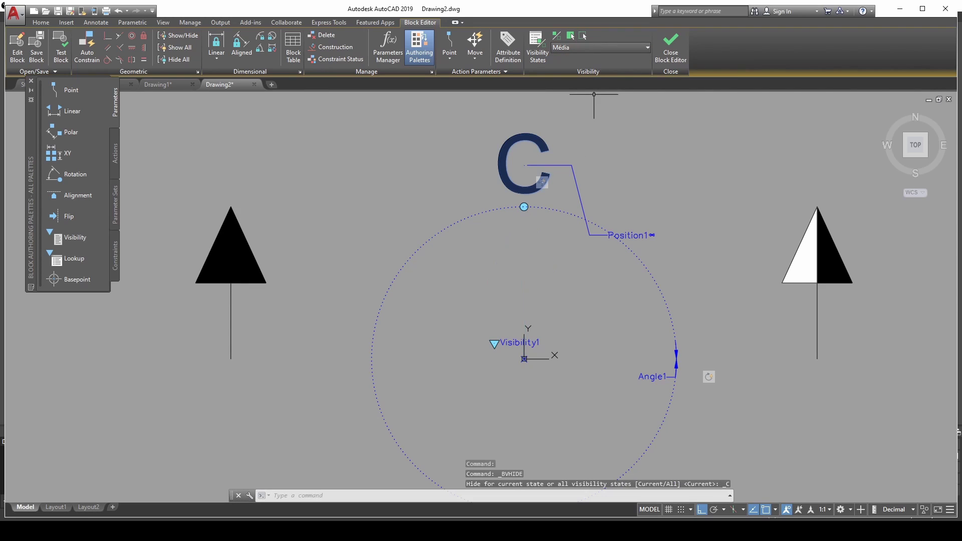
left_click(248, 251)
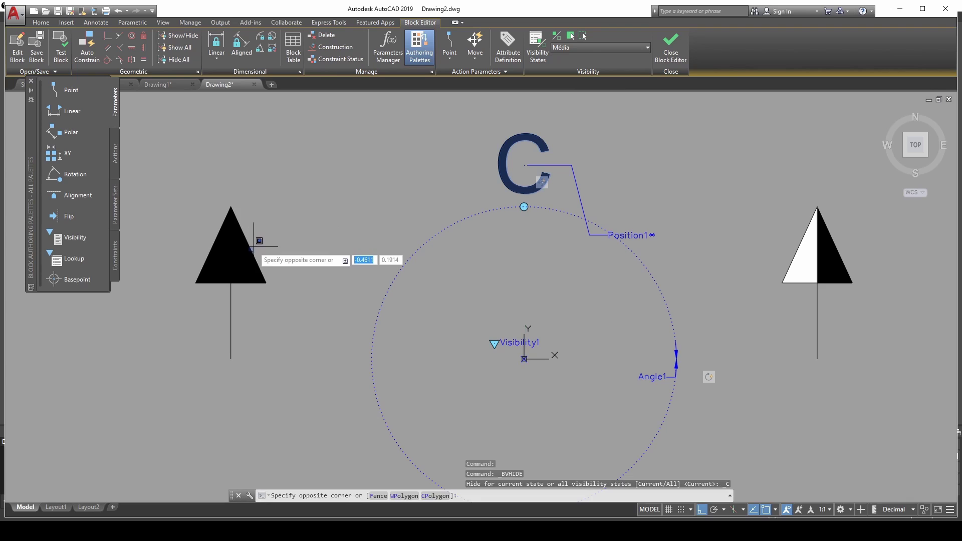
left_click(248, 246)
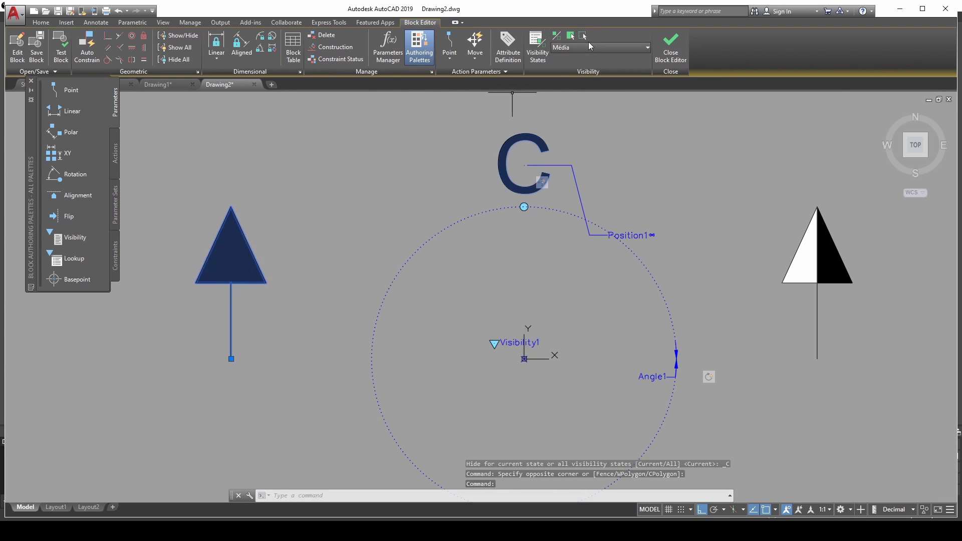
left_click(584, 38)
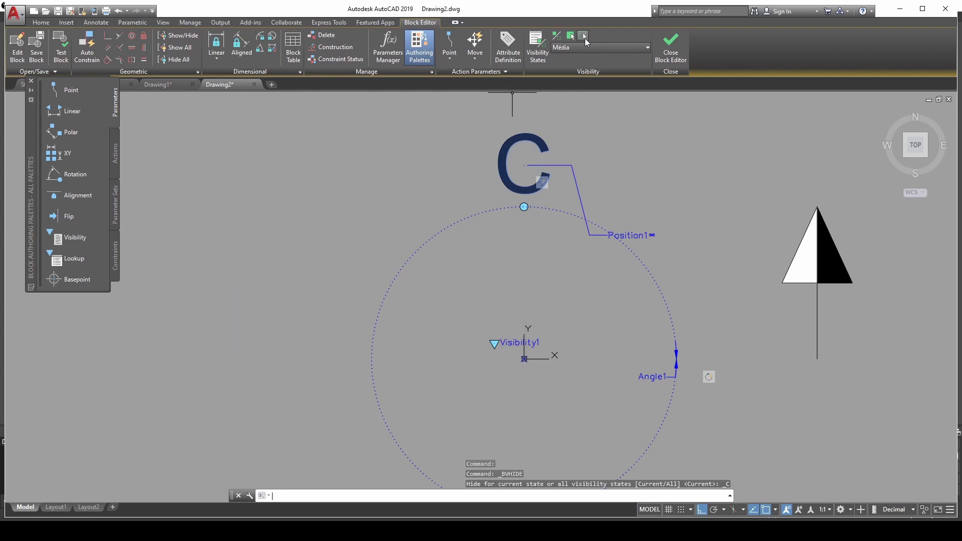
Step: Make Alta the current visibility state and hide the half-filled and white outlet symbols in it
left_click(645, 47)
left_click(622, 79)
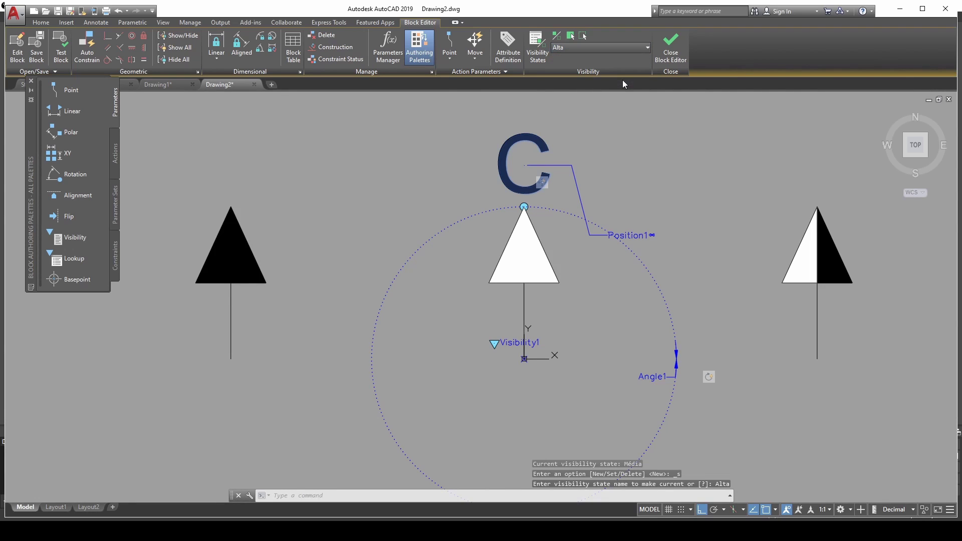
left_click(804, 225)
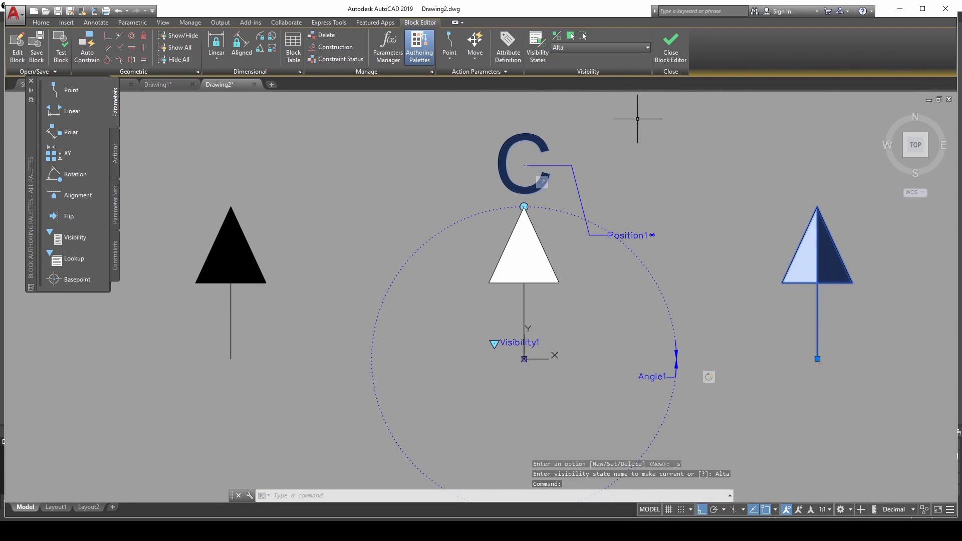
left_click(583, 36)
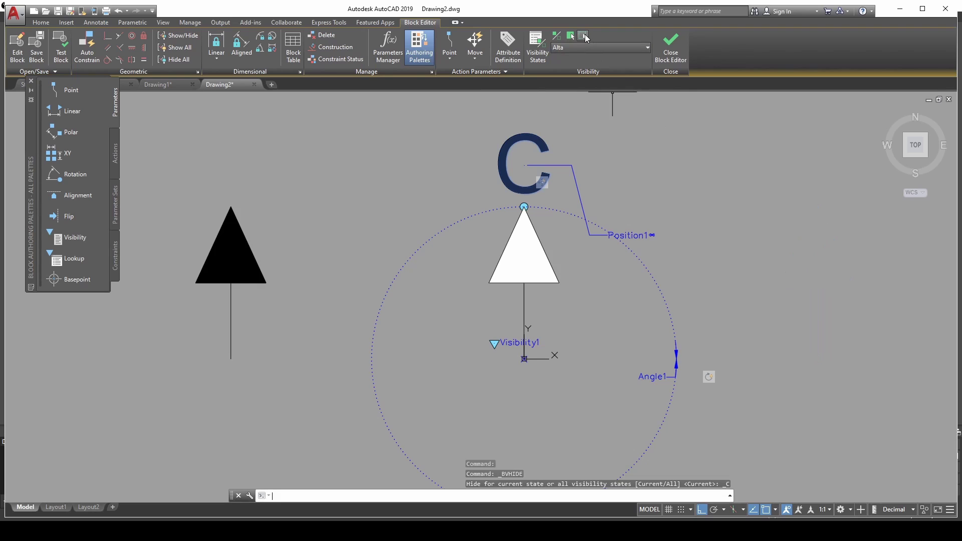
left_click(537, 240)
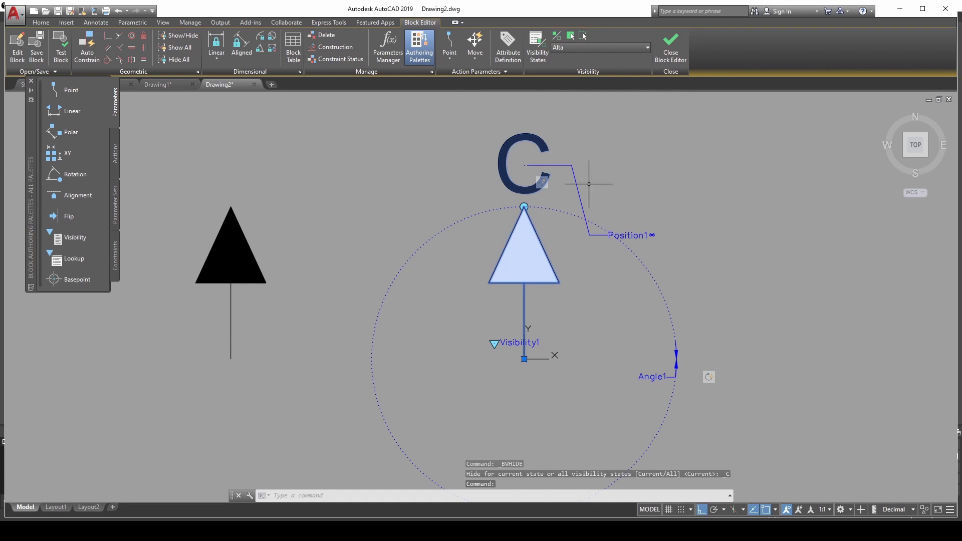
left_click(583, 36)
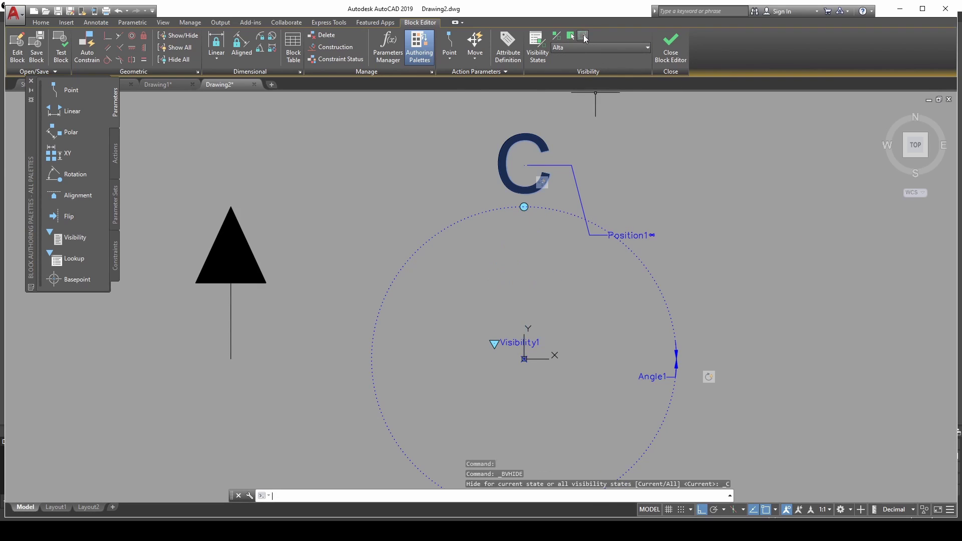
Step: Check which outlet symbol is shown in each of the Baixa, Média and Alta visibility states, ending on Alta
left_click(645, 49)
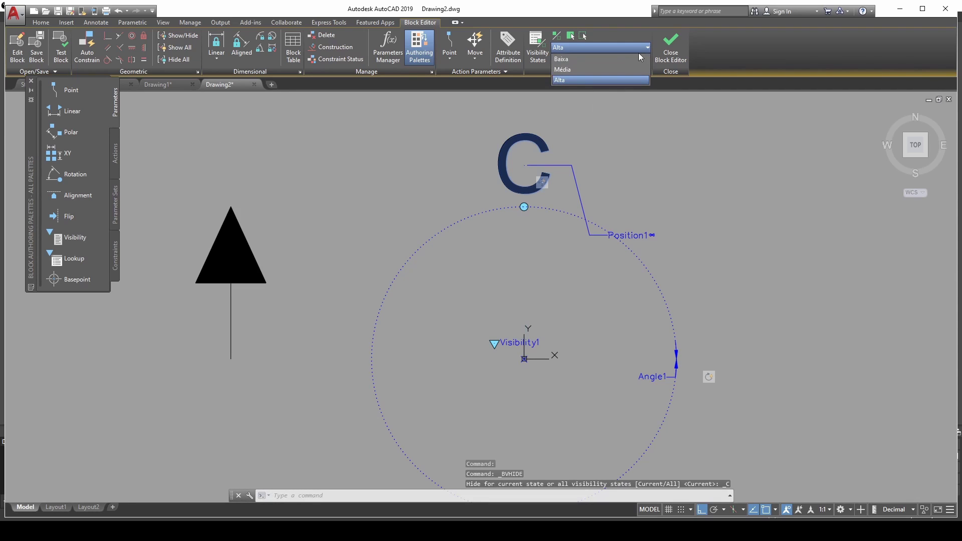
left_click(623, 58)
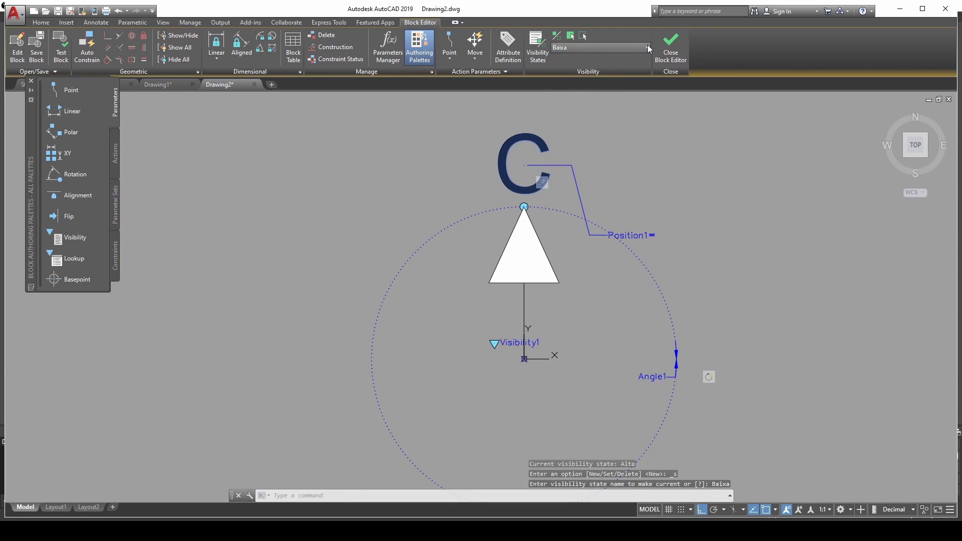
left_click(648, 46)
left_click(618, 69)
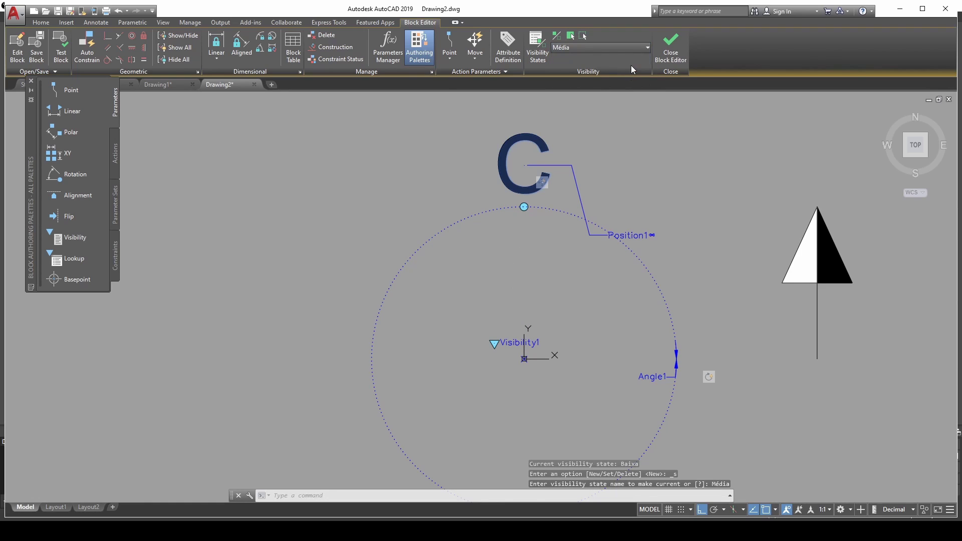
left_click(646, 49)
left_click(619, 74)
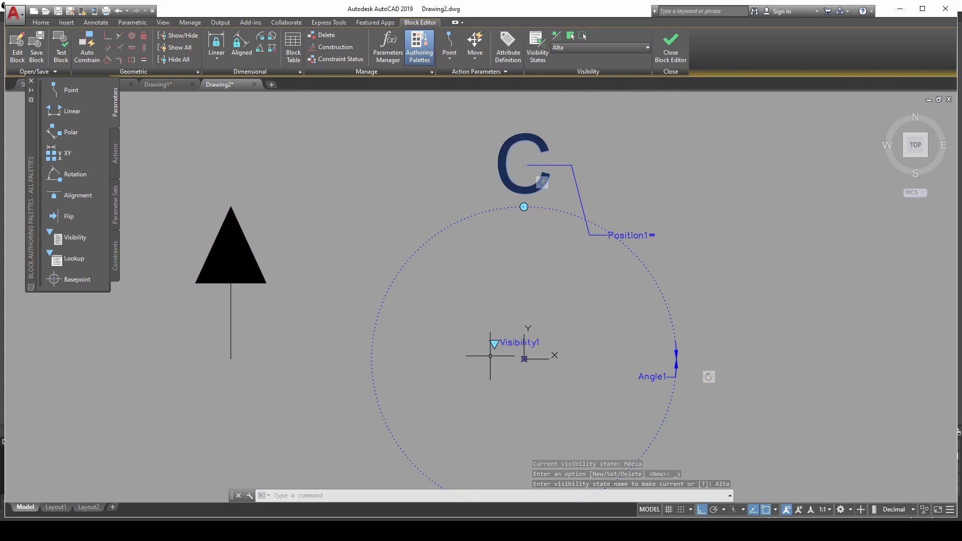
Step: In the Alta state, move the solid black outlet symbol 0.5 to the right so its stem starts at the origin
left_click(230, 343)
type("m")
key("Return")
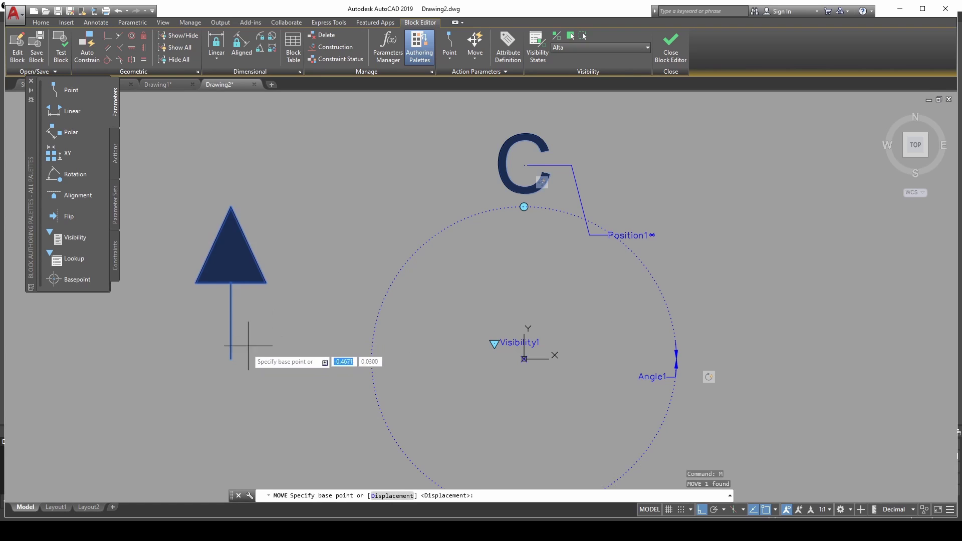
left_click(230, 359)
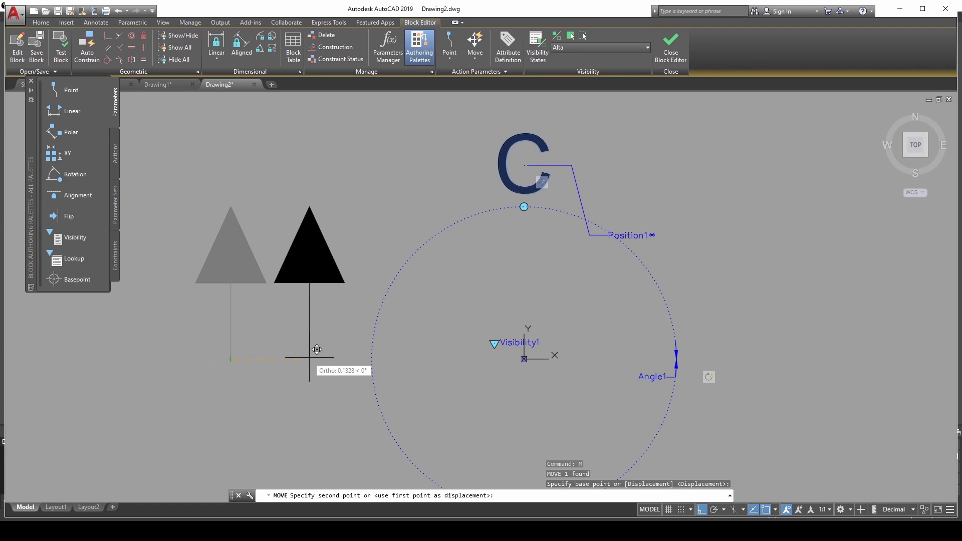
type("0.5")
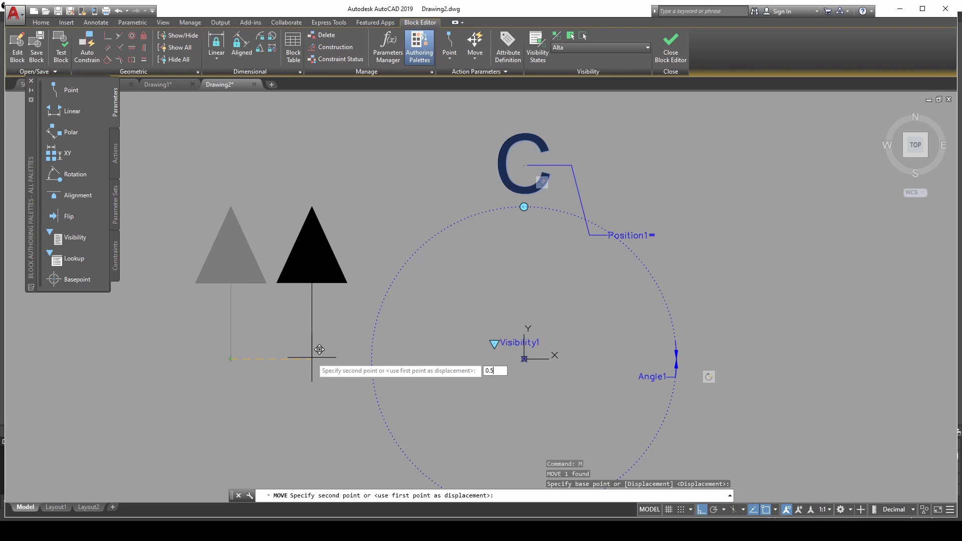
key("Return")
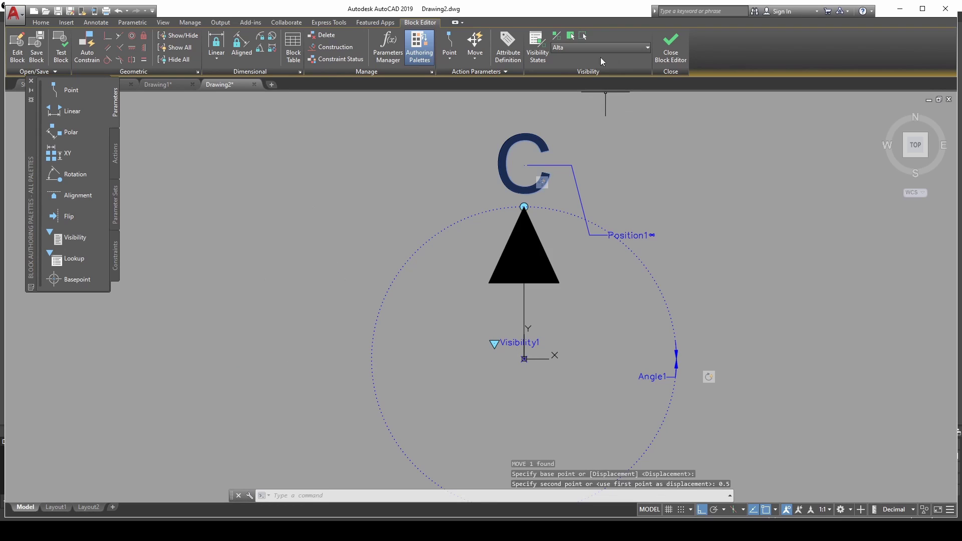
Step: Make Média the current visibility state and move its half-filled outlet symbol 0.5 to the left so the stem starts at the origin
left_click(633, 50)
left_click(617, 71)
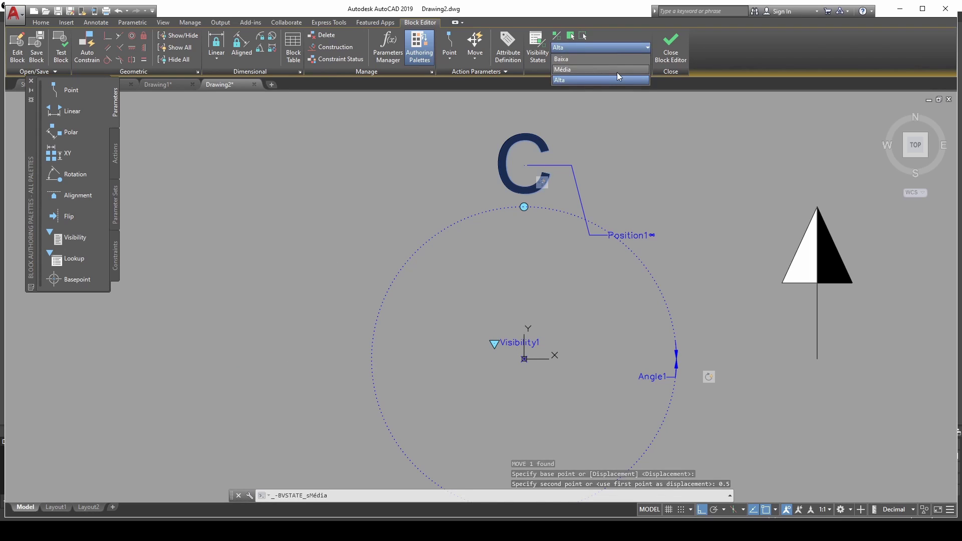
left_click(799, 282)
type("m")
key("Return")
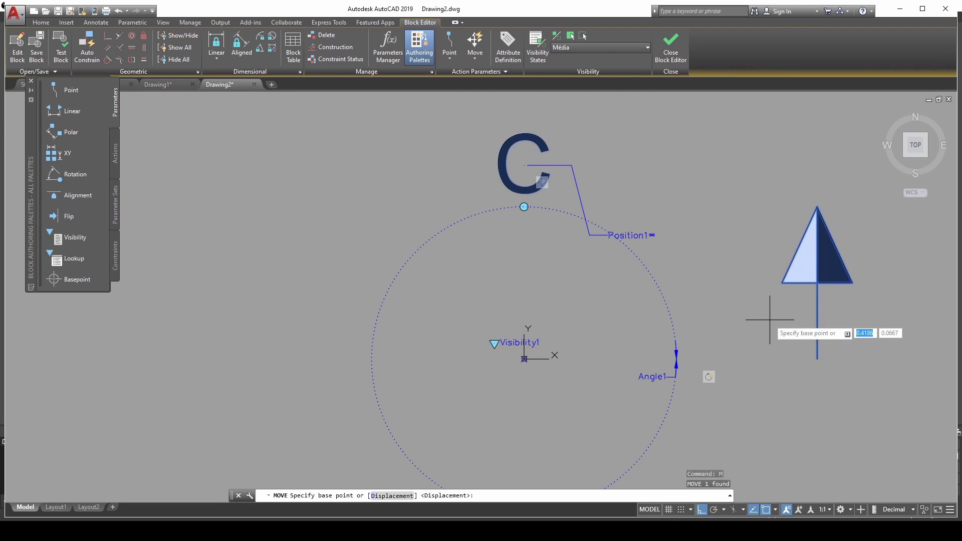
left_click(817, 359)
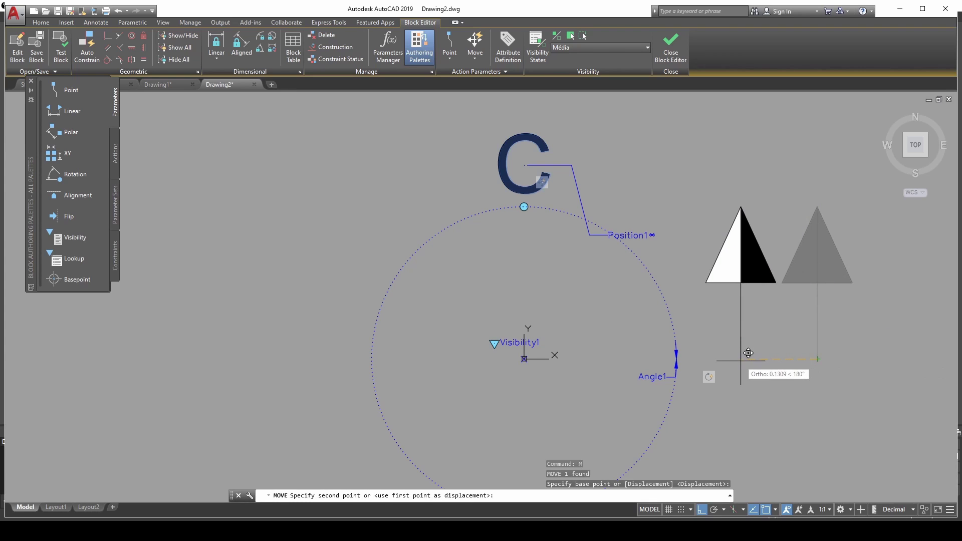
type("0.5")
key("Return")
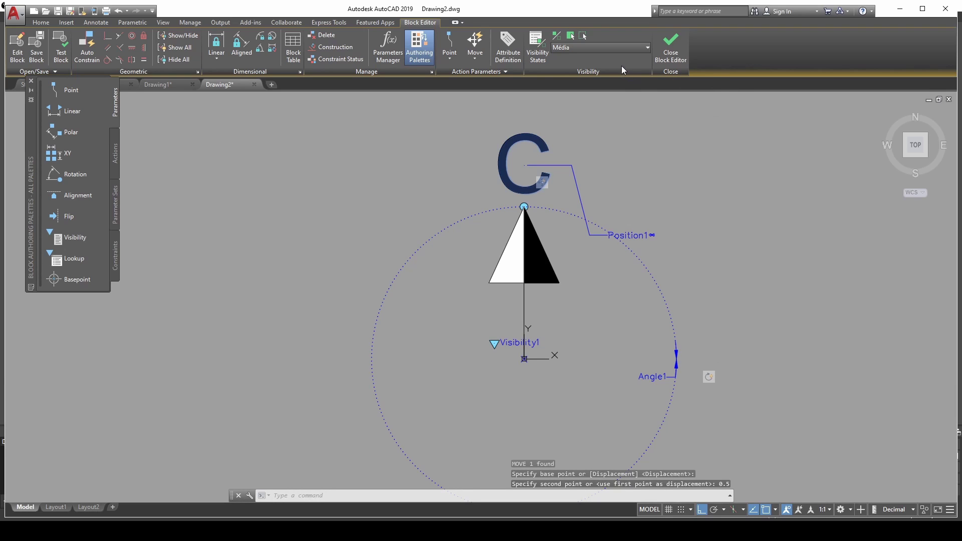
Step: Check the outlet symbol's alignment with the origin in the Baixa, Média and Alta visibility states, ending on Alta
left_click(642, 45)
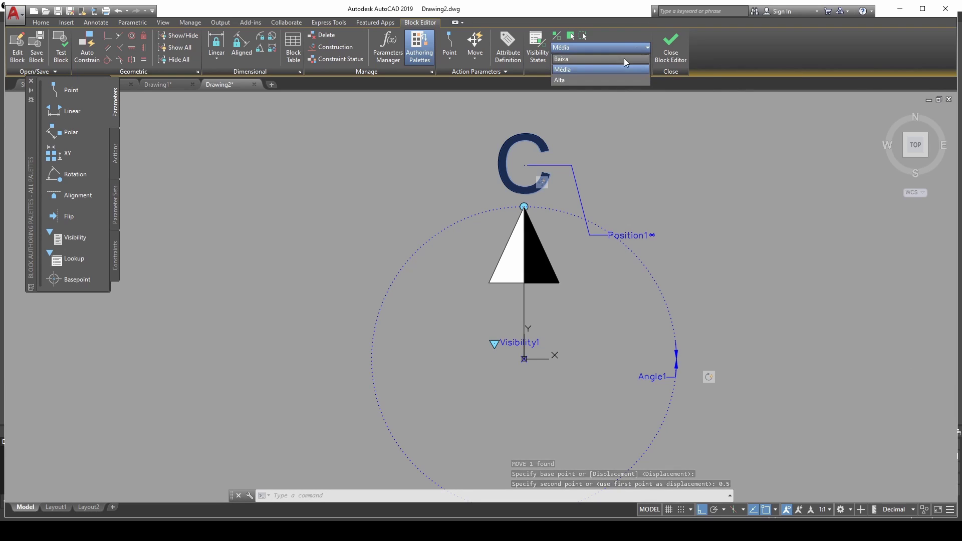
left_click(624, 58)
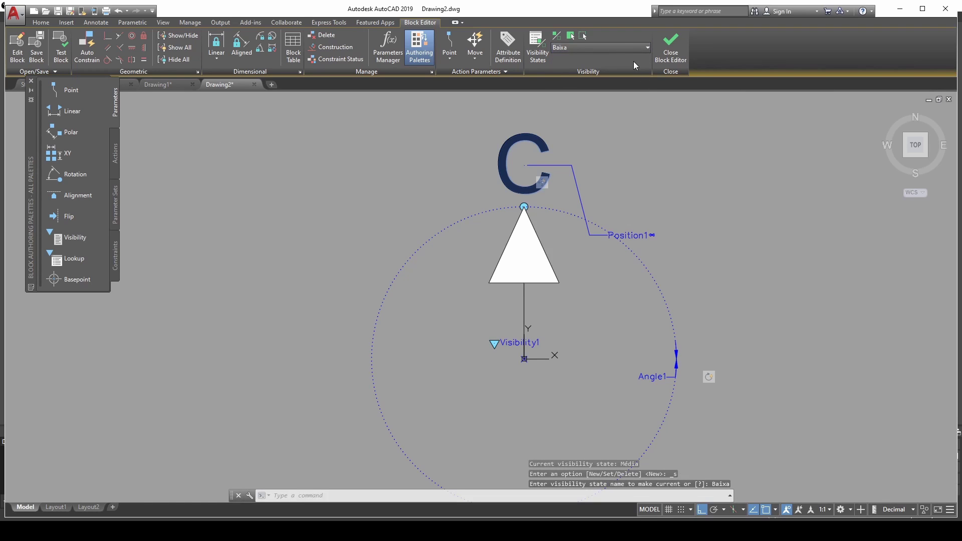
left_click(638, 47)
left_click(629, 66)
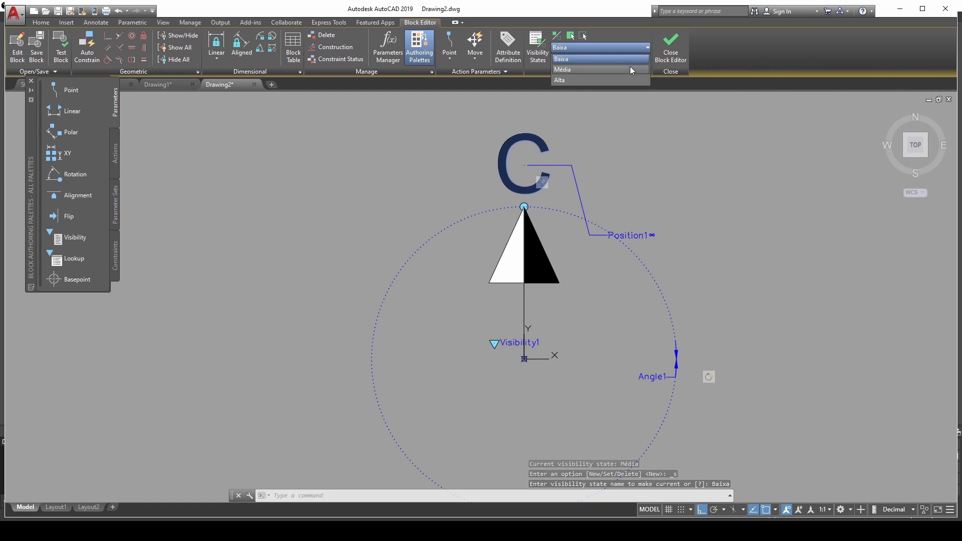
left_click(638, 50)
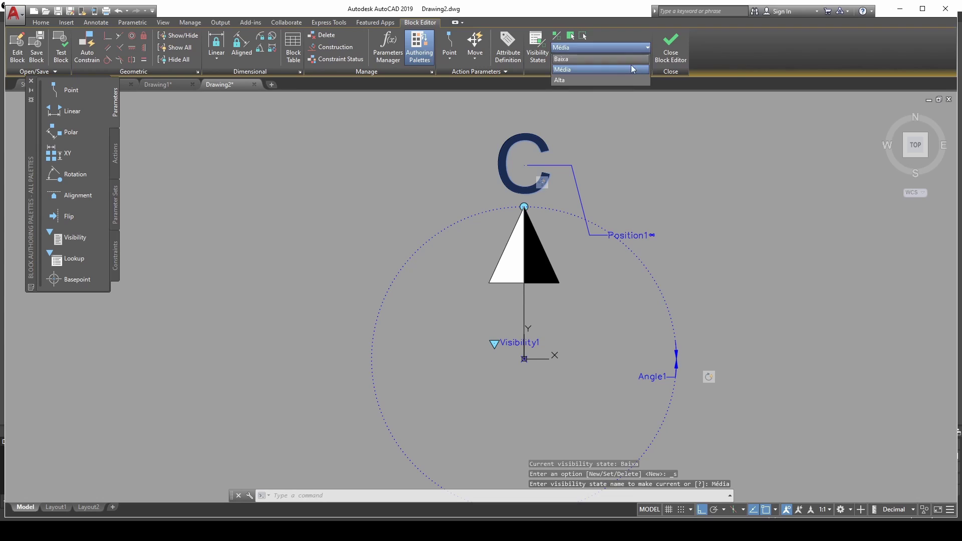
left_click(626, 79)
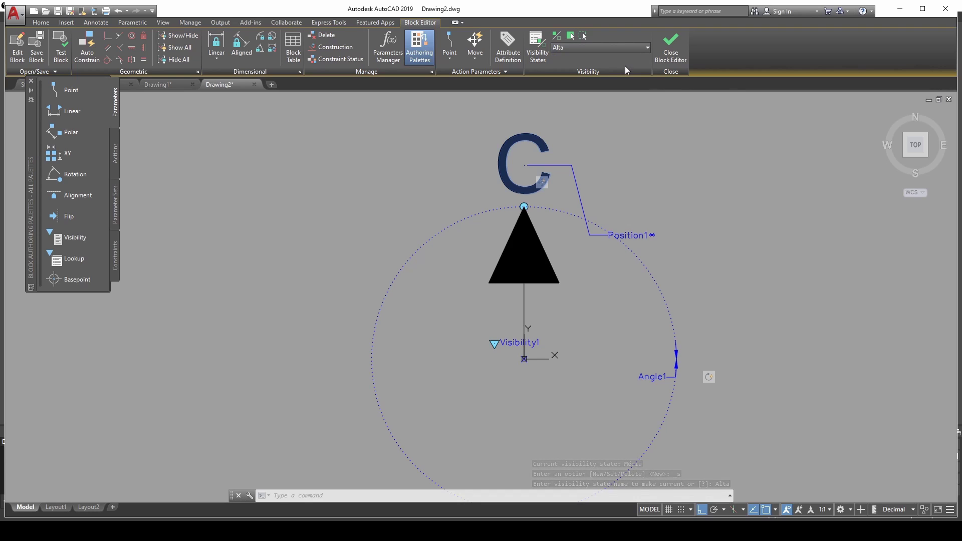
Step: Close the Block Editor and save the changes to the TUG block
left_click(671, 43)
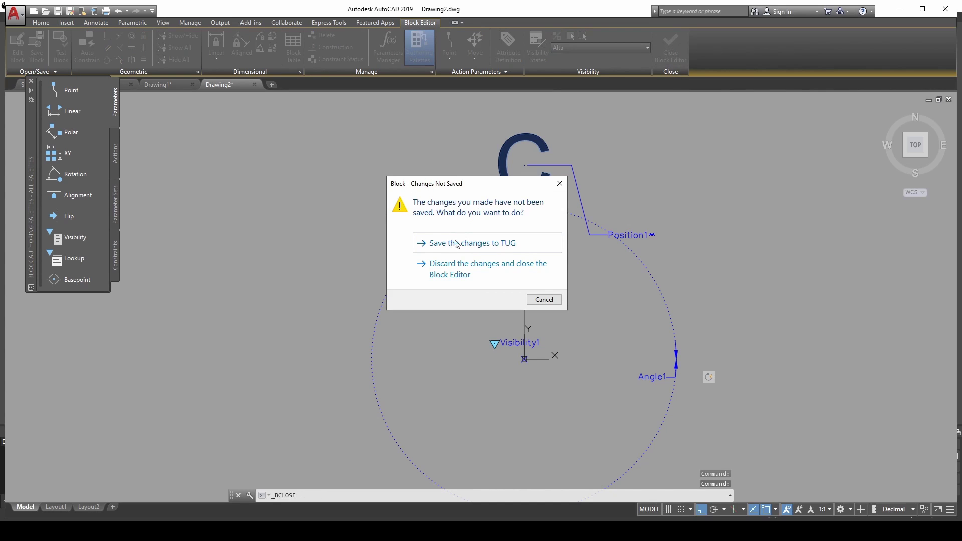
left_click(466, 243)
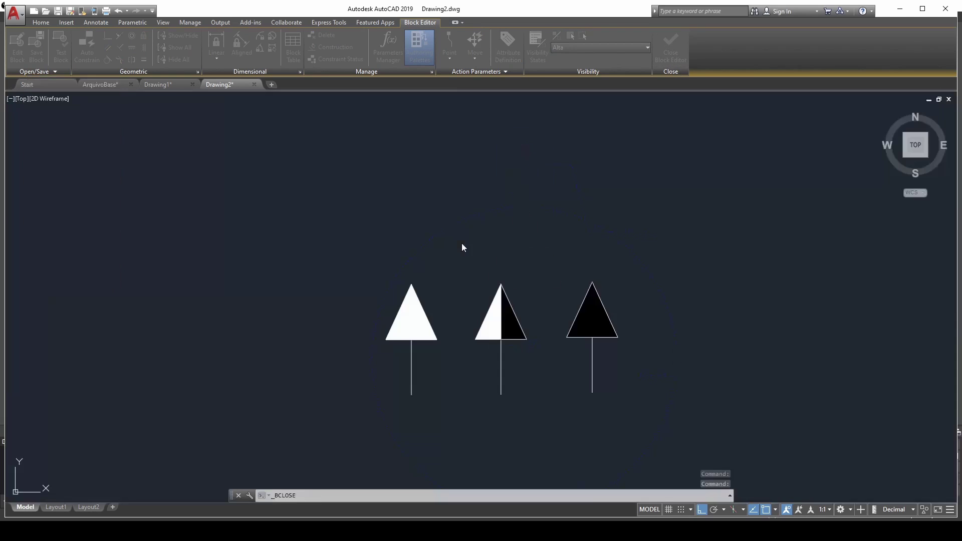
key("Escape")
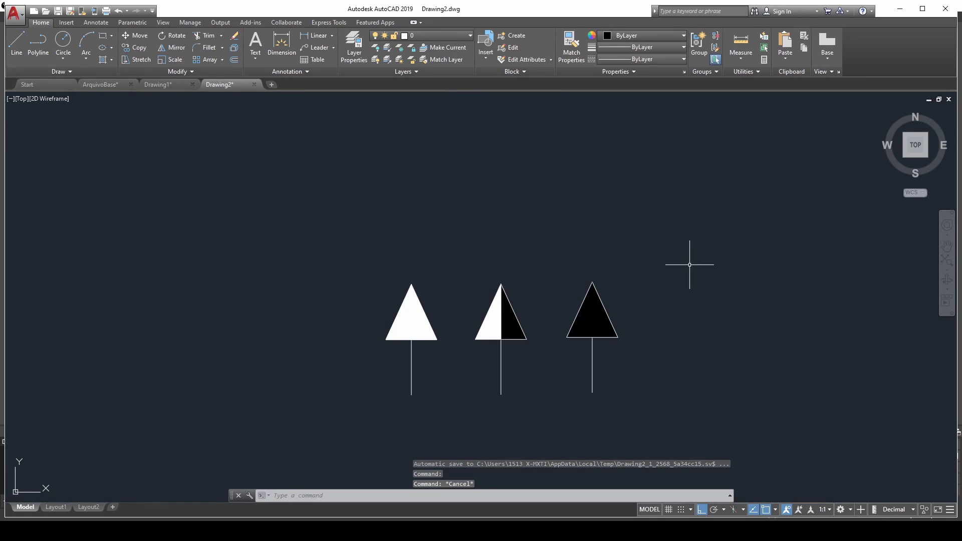
Step: Insert the TUG block with its insertion point specified on screen, left of the three outlet symbols, and set its circuit number to 8
type("I")
key("Return")
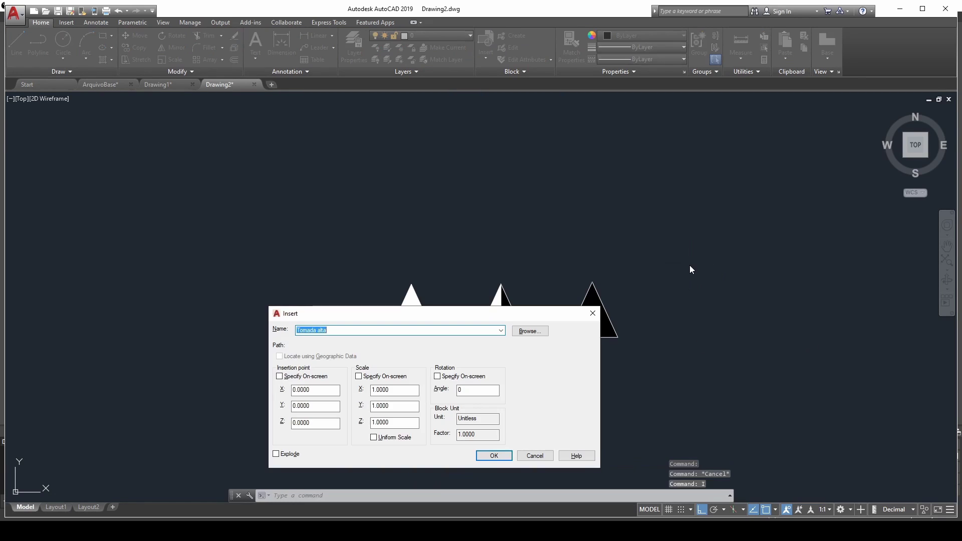
left_click_drag(382, 316, 294, 149)
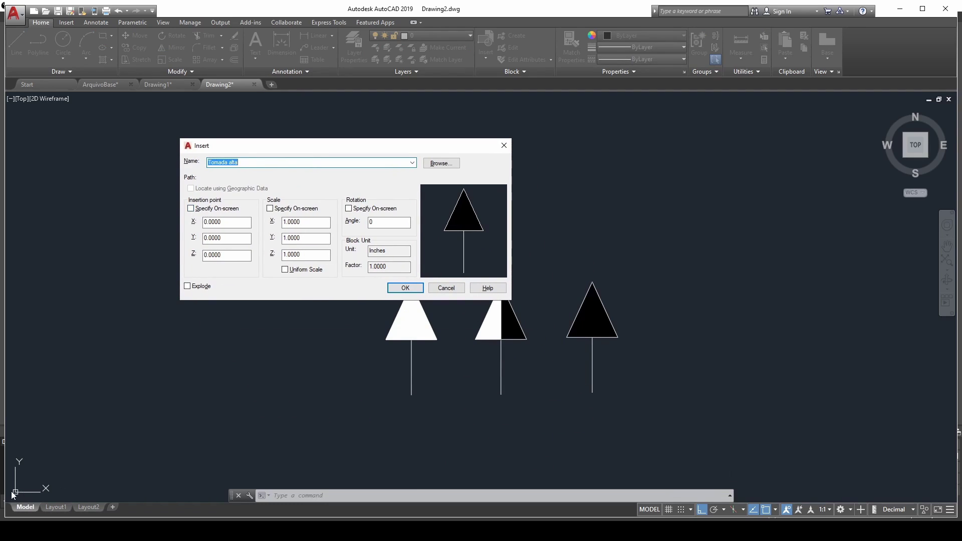
left_click(191, 209)
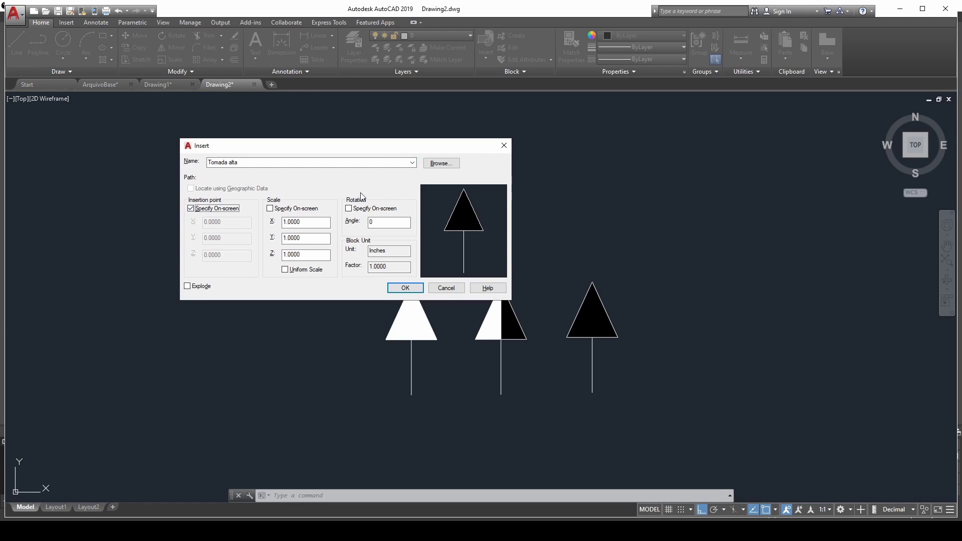
left_click(261, 162)
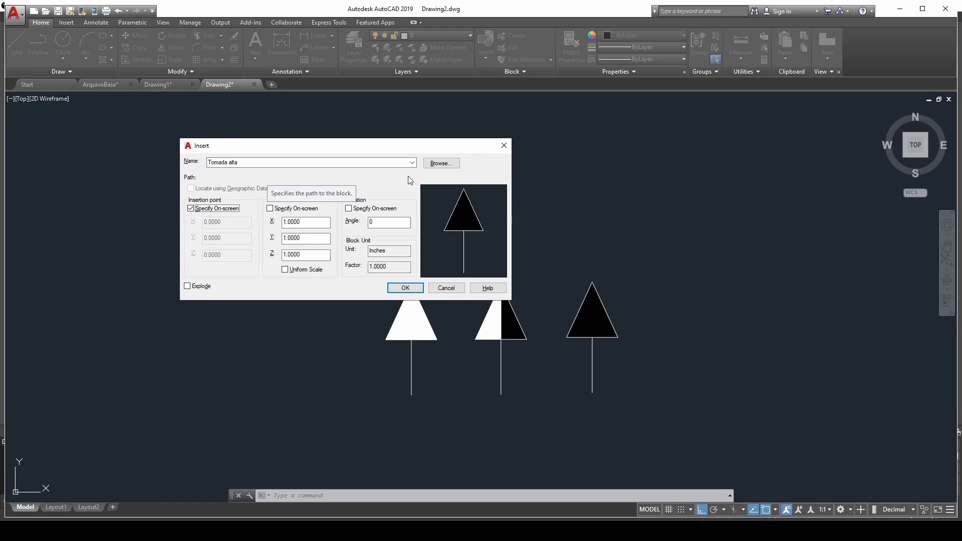
left_click(411, 163)
left_click(242, 191)
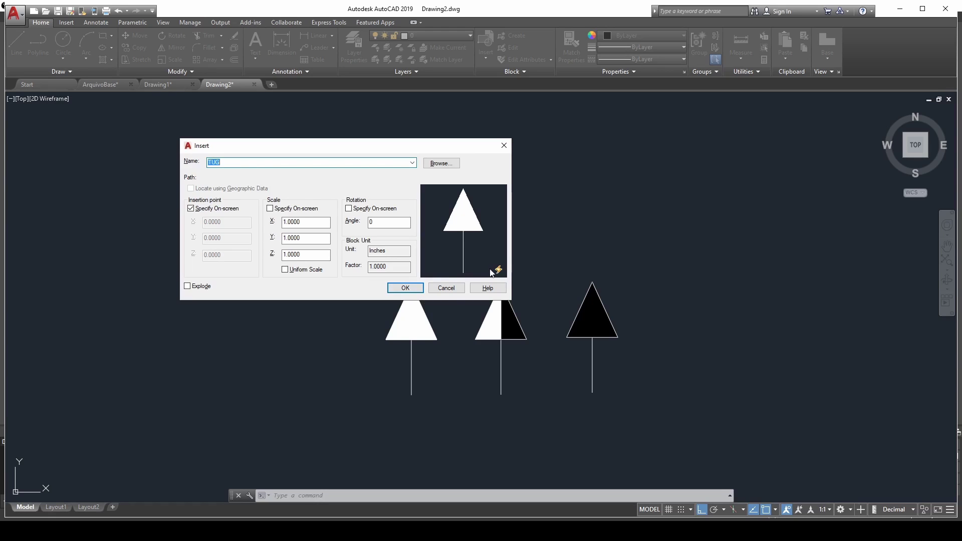
left_click(406, 290)
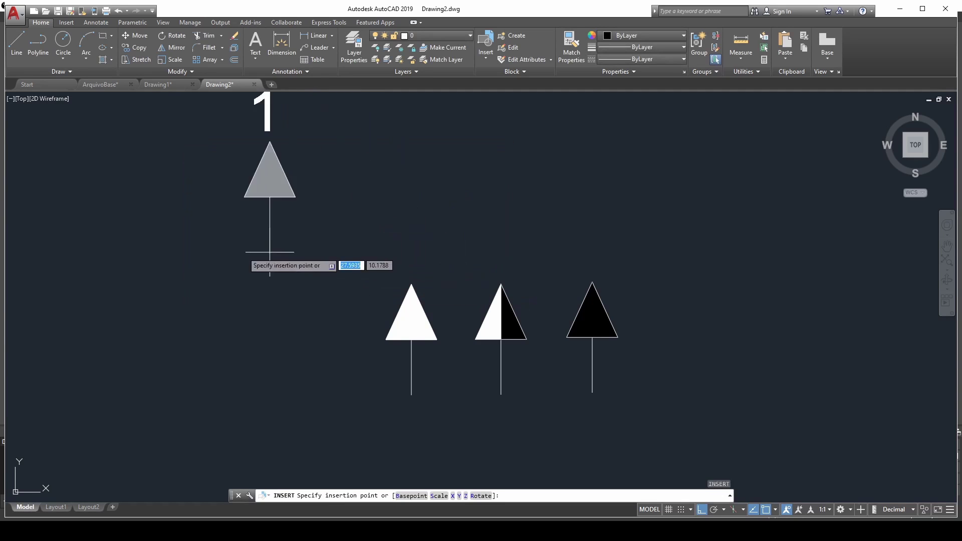
left_click(592, 393)
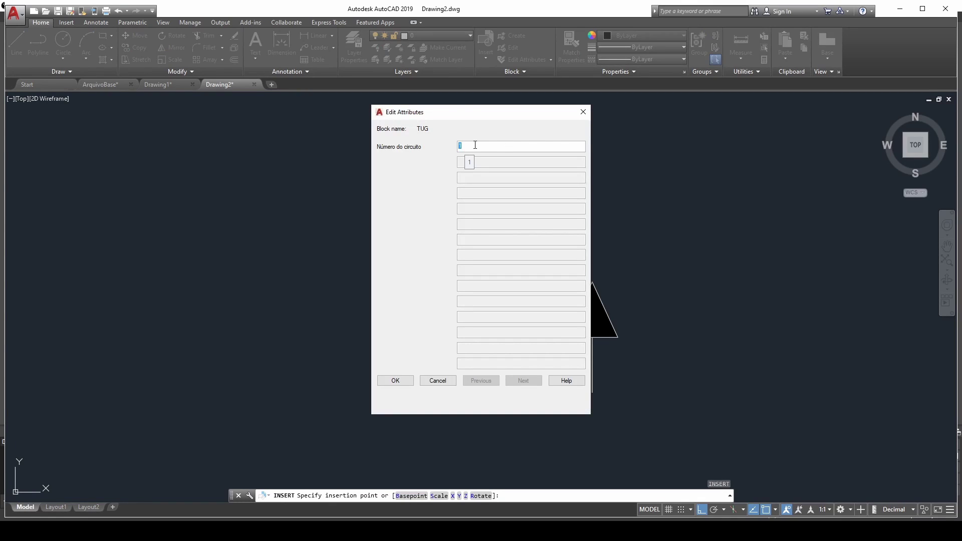
type("8")
left_click(394, 380)
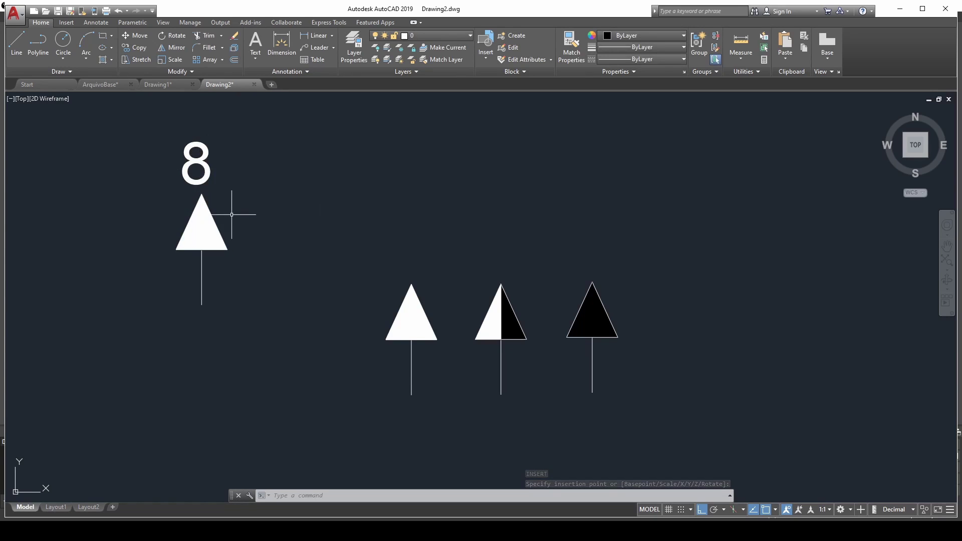
Step: Turn ortho mode off and rotate the inserted TUG block with its rotation grip so it points diagonally down to the right
left_click(211, 213)
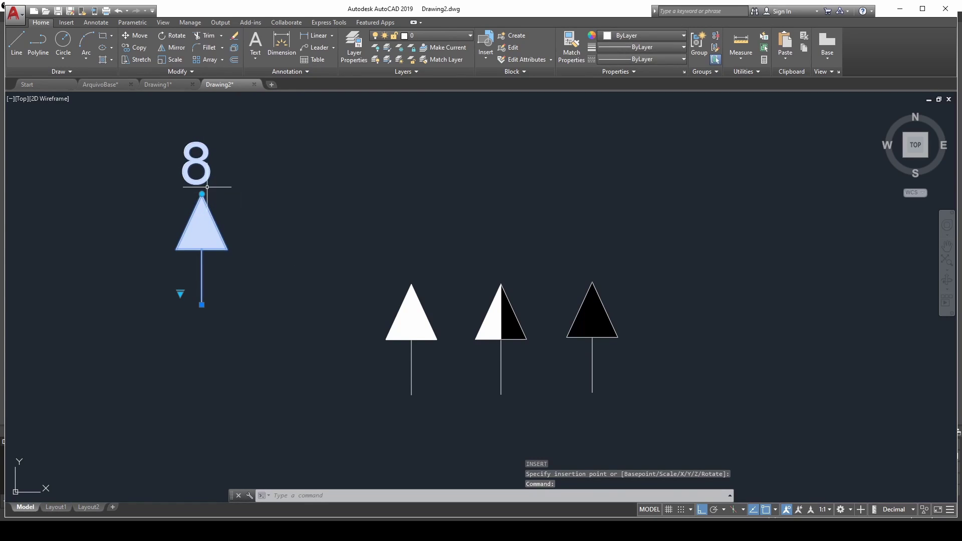
left_click(201, 194)
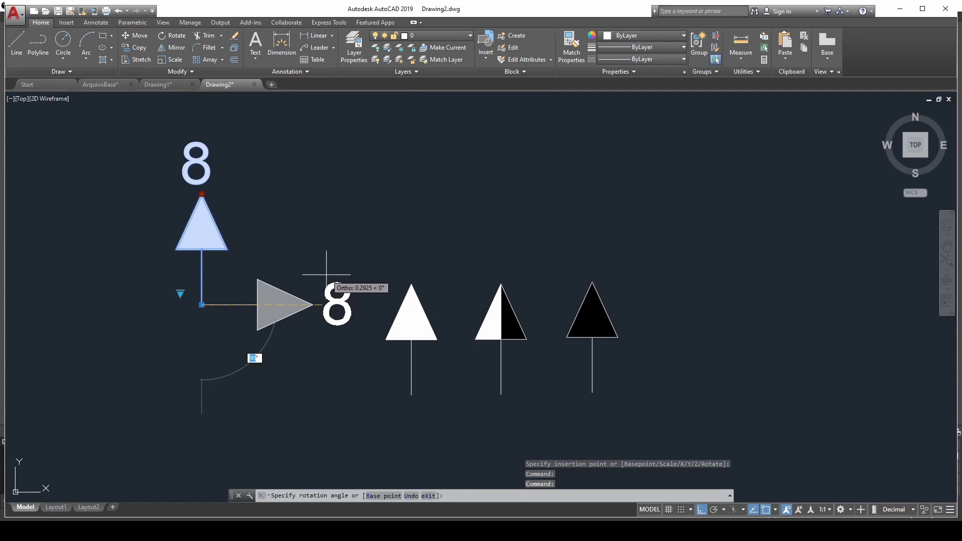
key("F8")
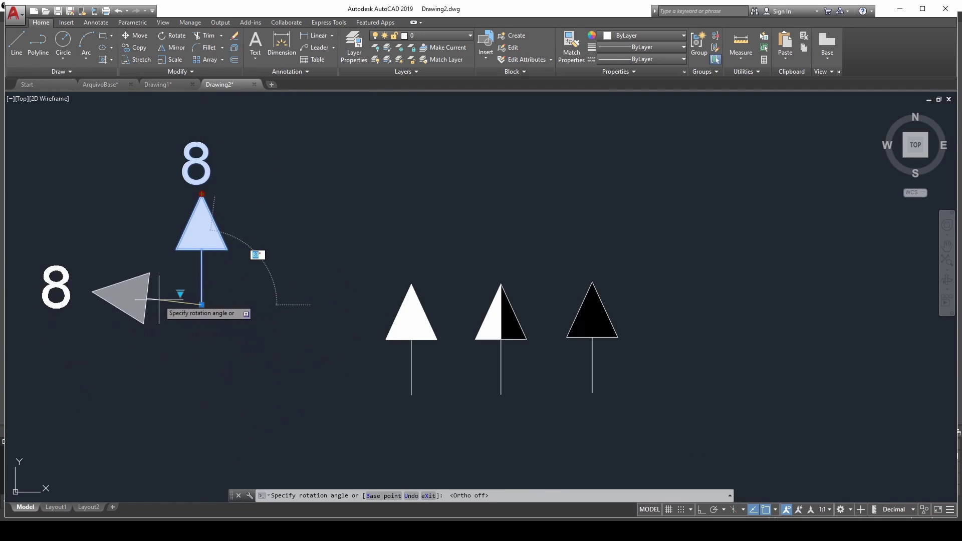
left_click(263, 345)
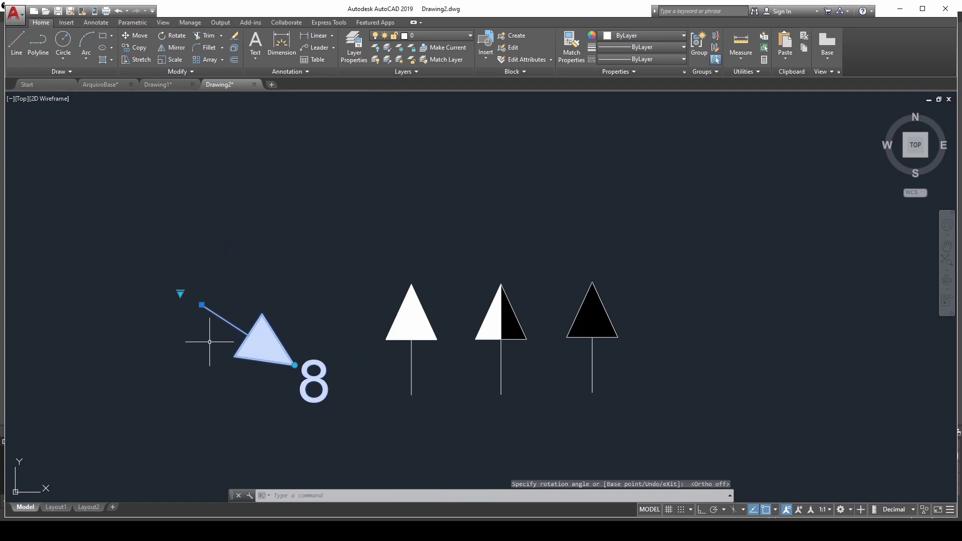
key("Escape")
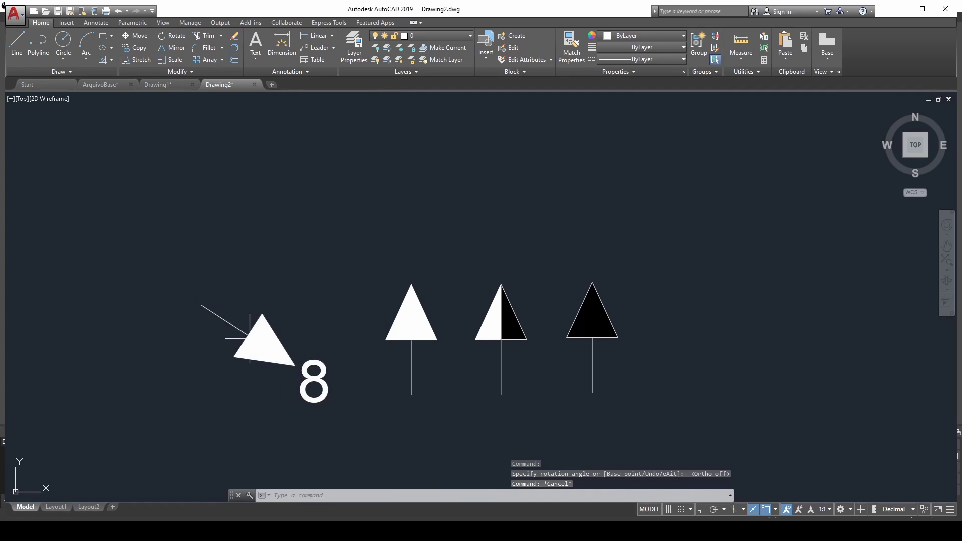
Step: Switch the inserted TUG block's visibility state to Média and then to Alta
left_click(249, 327)
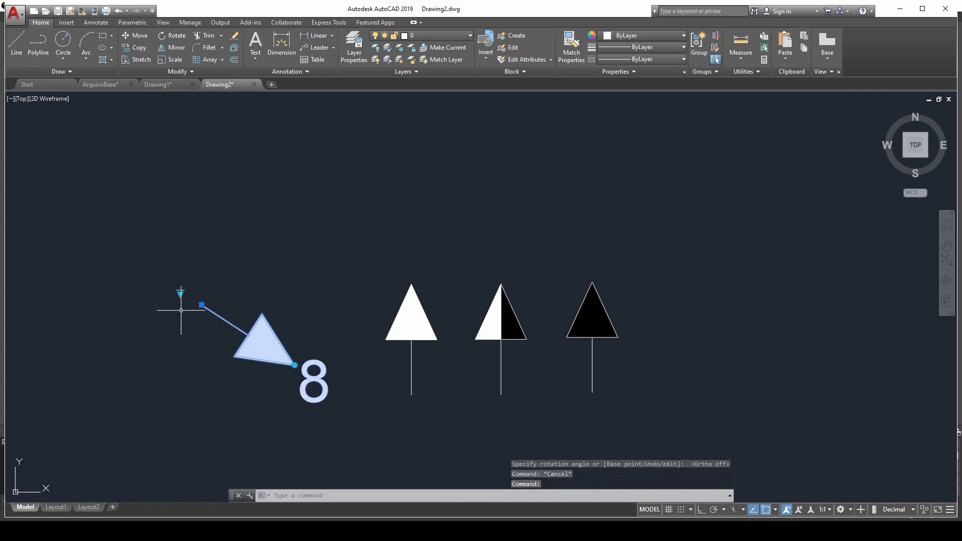
left_click(180, 292)
left_click(183, 311)
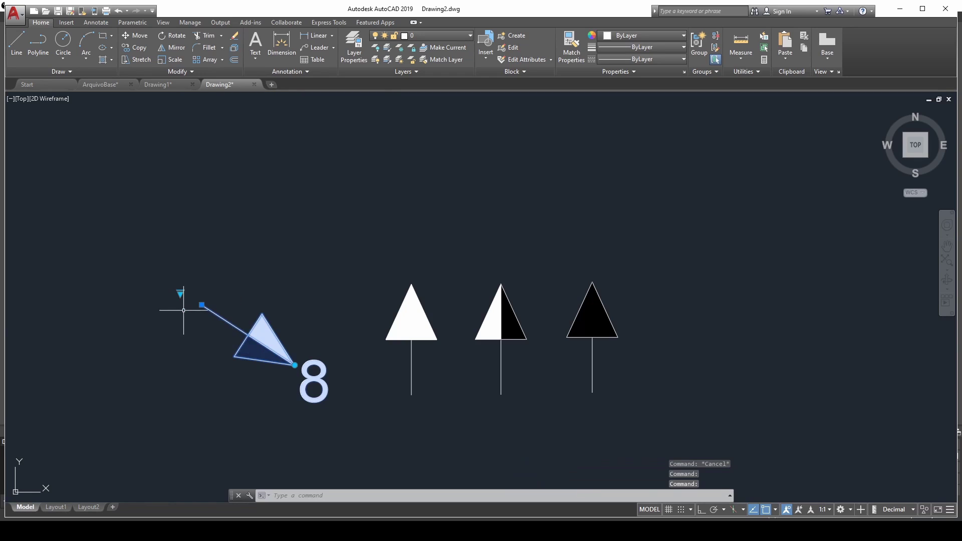
key("Escape")
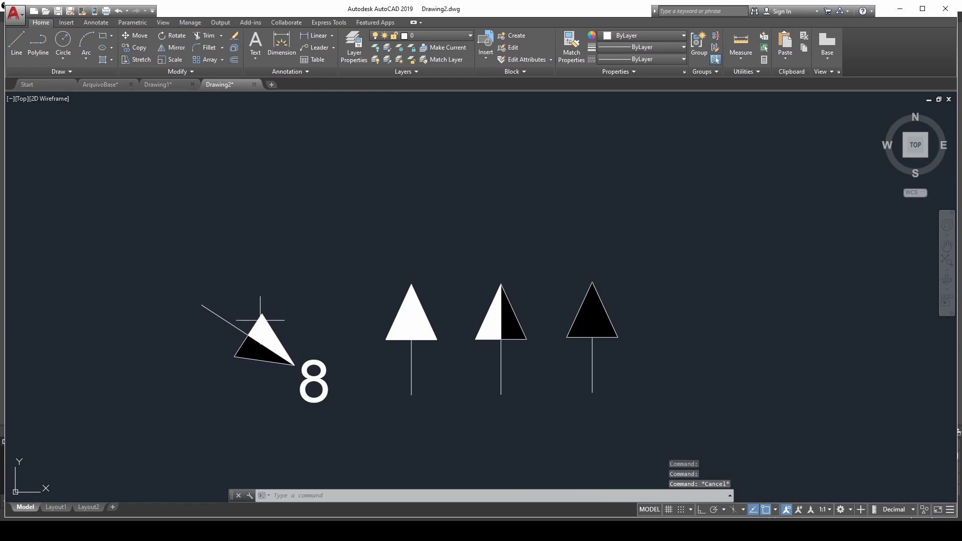
left_click(259, 321)
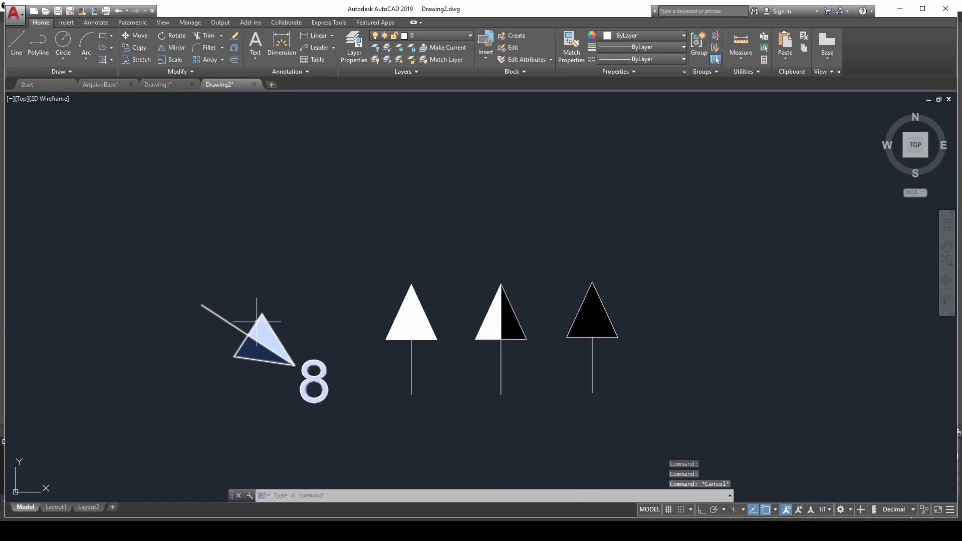
left_click(180, 294)
left_click(190, 322)
key("Escape")
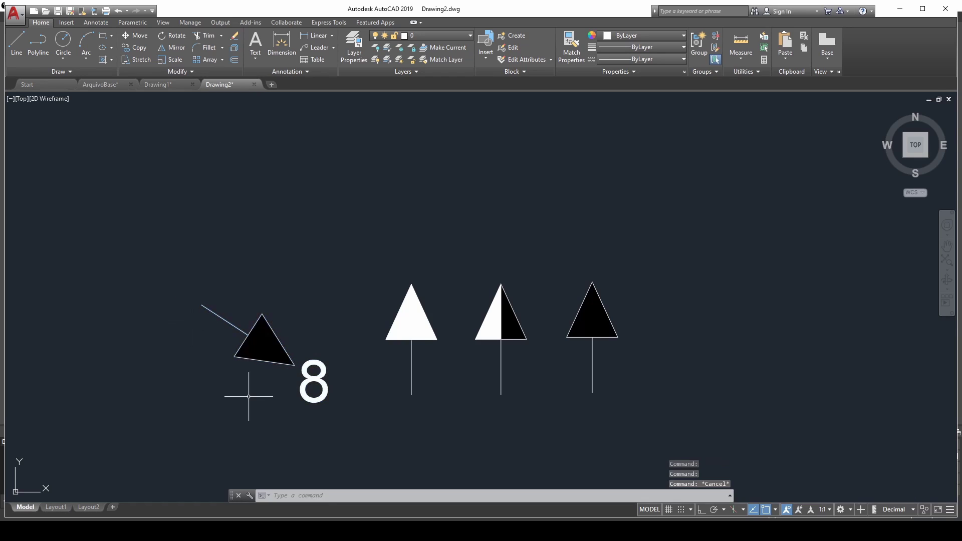
Step: Set the inserted TUG block's circuit number attribute to 7
double_click(309, 379)
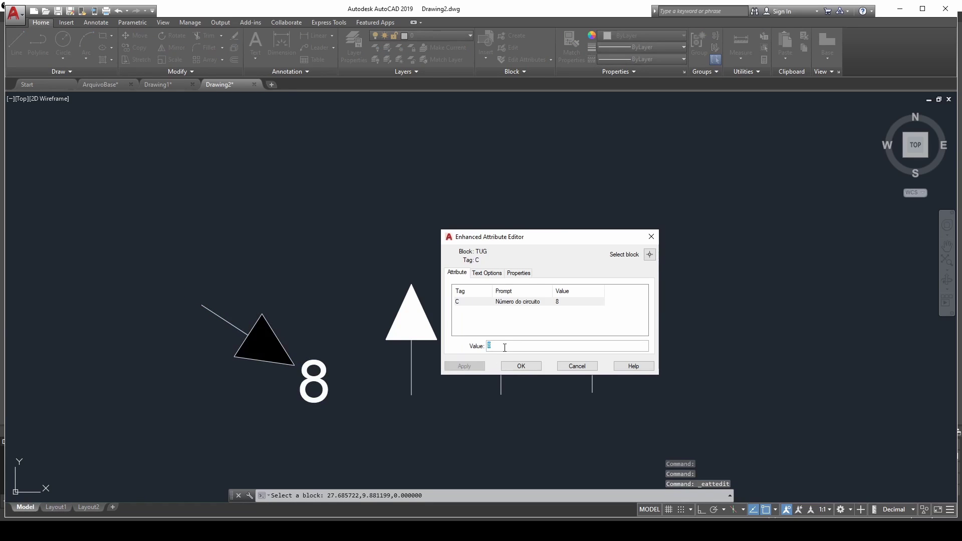
type("7")
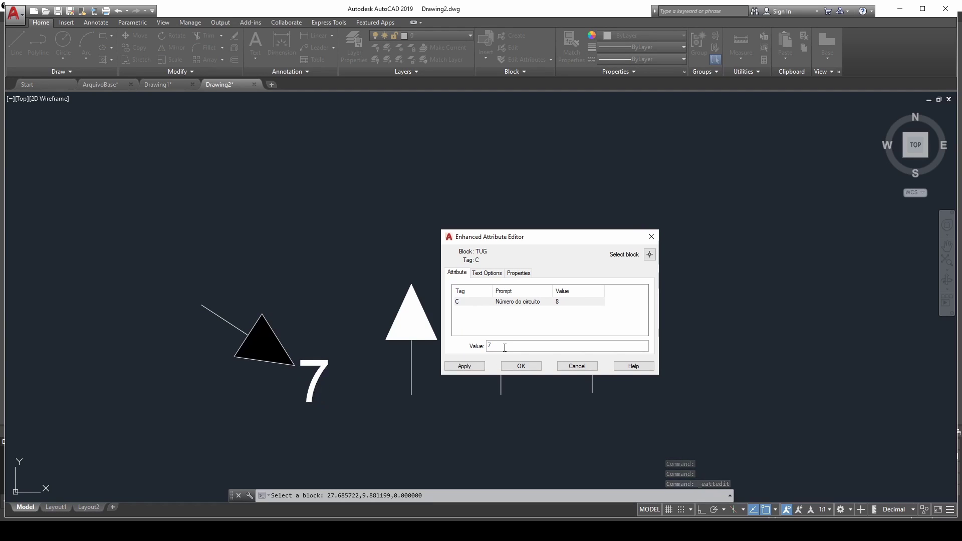
left_click(521, 366)
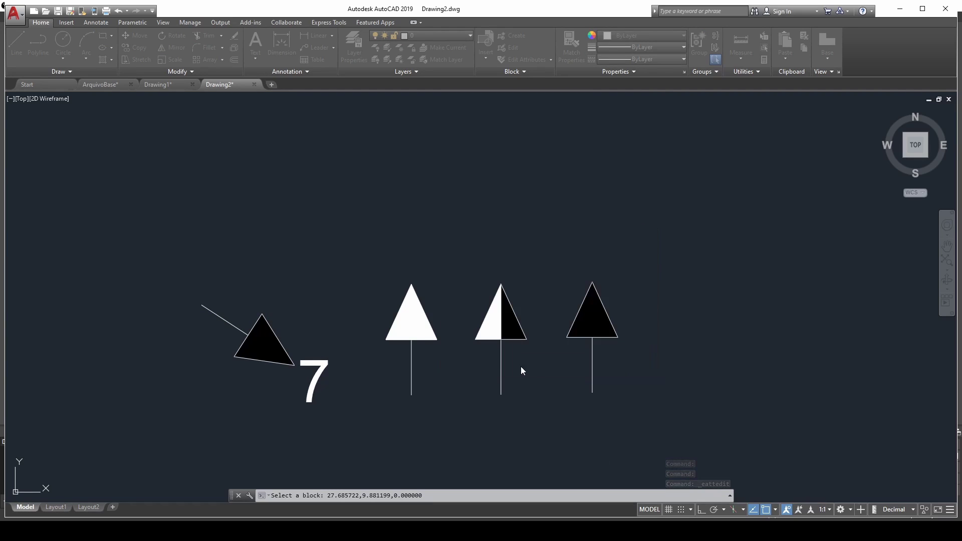
Step: Rotate the inserted TUG block with its rotation grip so it points diagonally up to the left
left_click(290, 339)
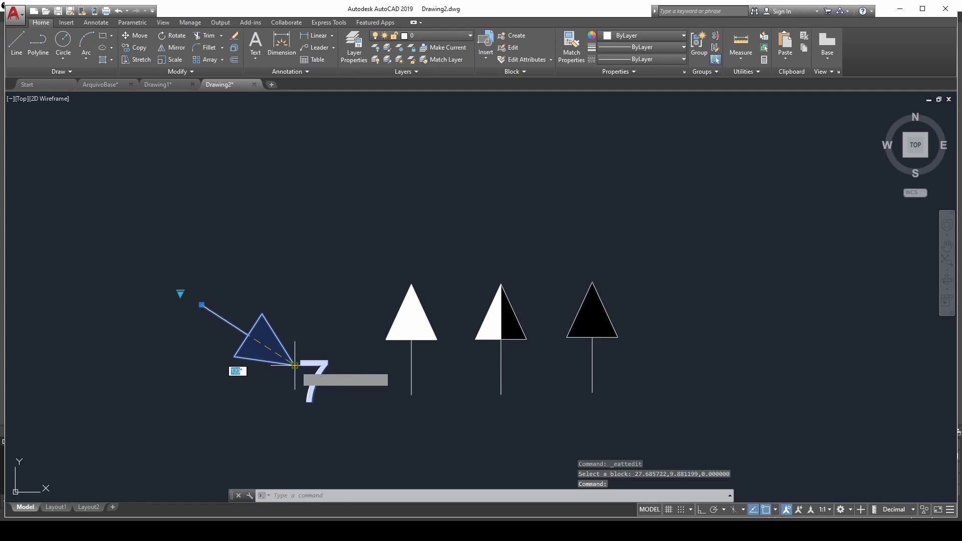
left_click(295, 365)
left_click(126, 223)
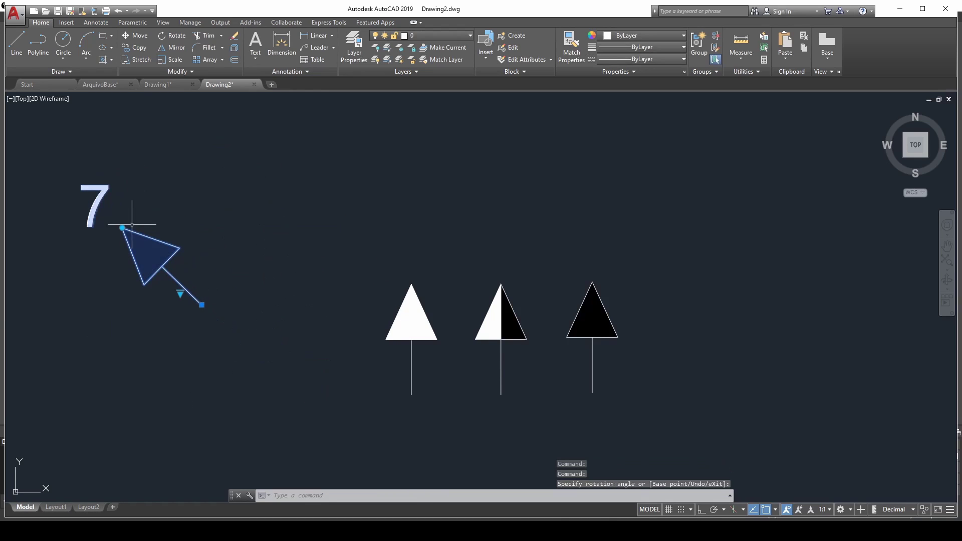
Step: Rotate the inserted TUG block with its rotation grip through the lower-left and lower-right directions and back to pointing straight up
left_click(122, 228)
left_click(99, 341)
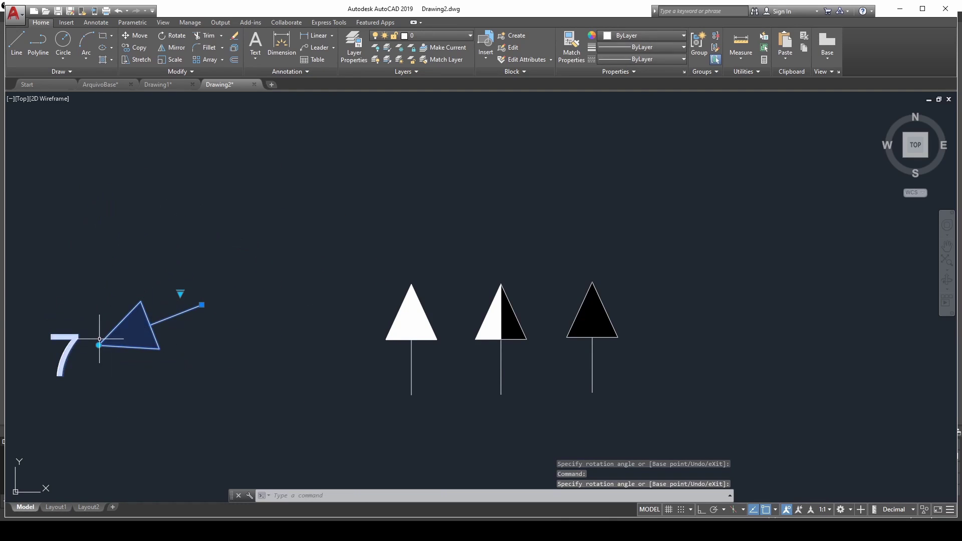
left_click(99, 345)
left_click(238, 411)
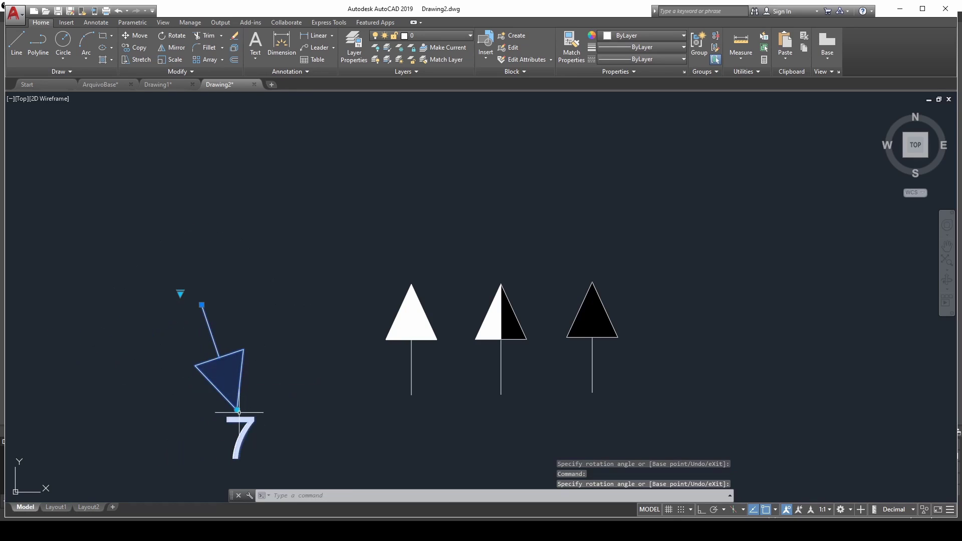
type("0")
key("Return")
key("Escape")
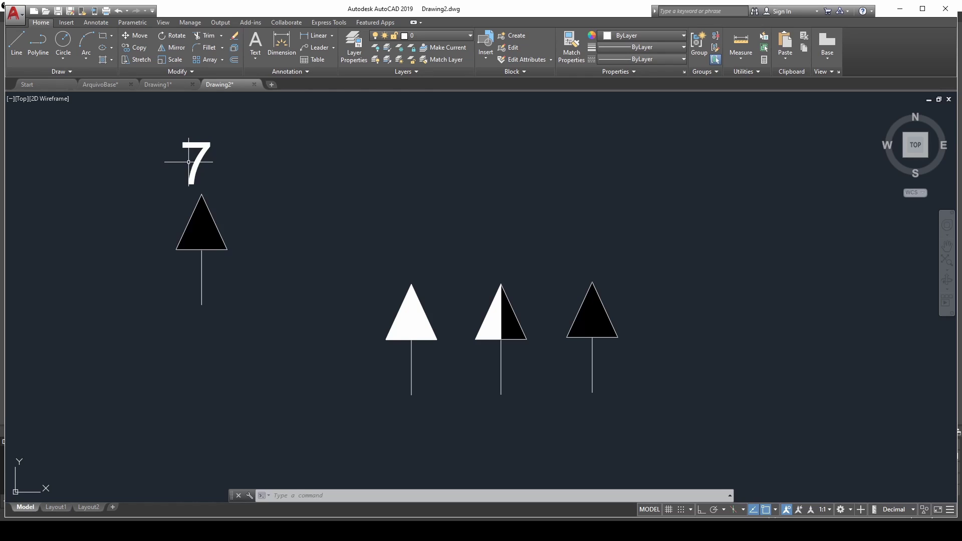
Step: Rotate the inserted TUG block with its rotation grip so it points straight down
left_click(207, 194)
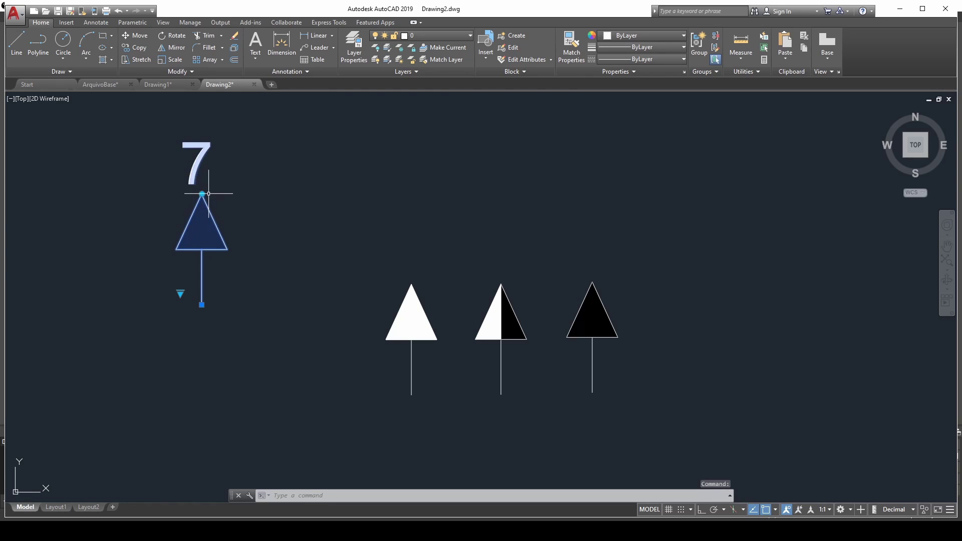
left_click(202, 194)
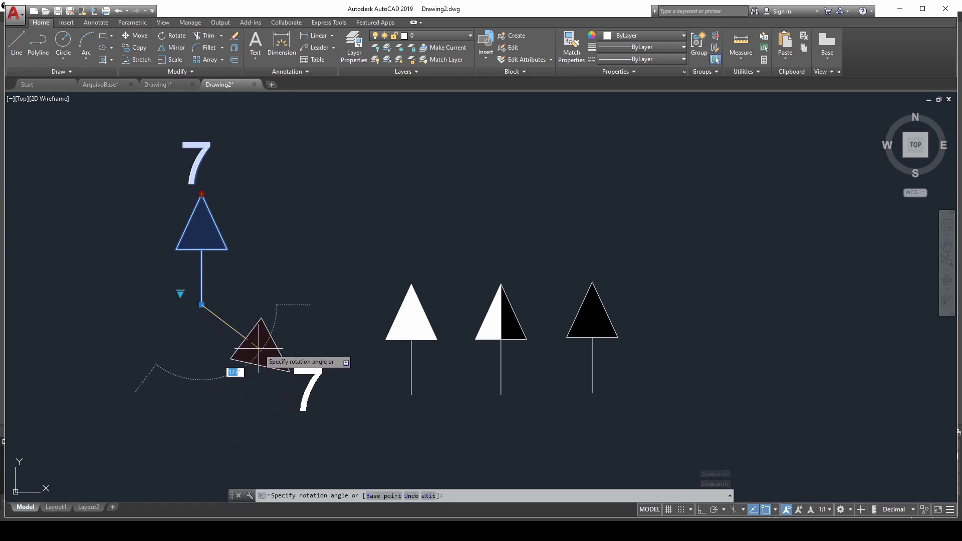
left_click(202, 383)
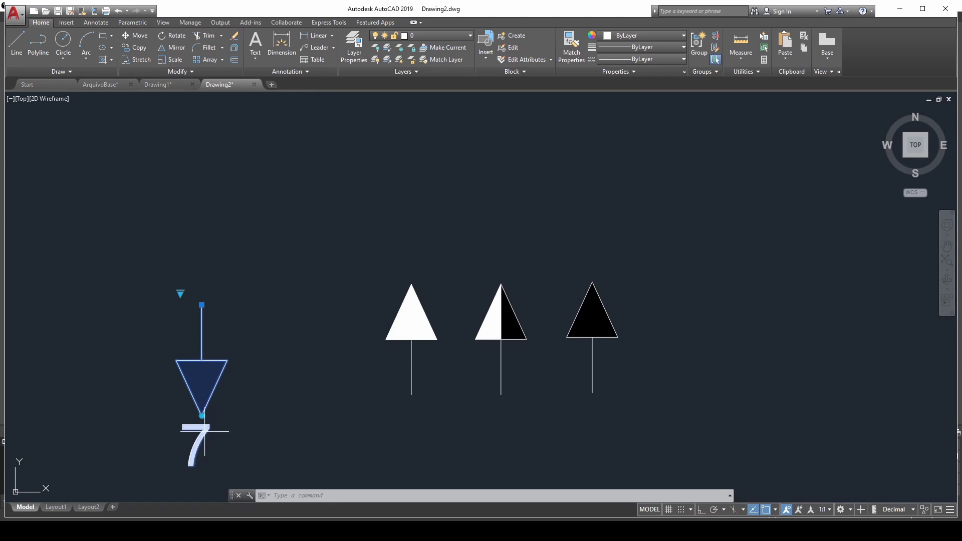
left_click(202, 415)
key("space")
key("space")
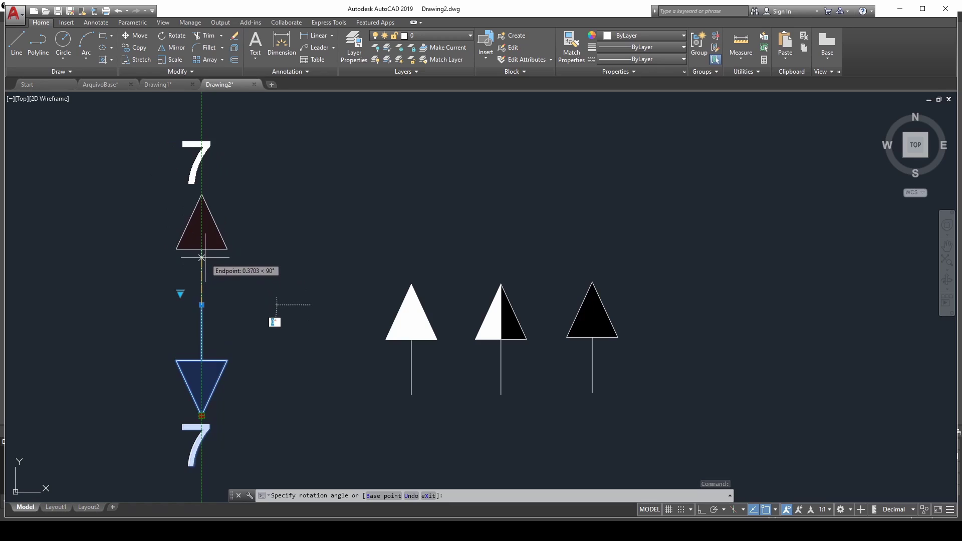
key("Escape")
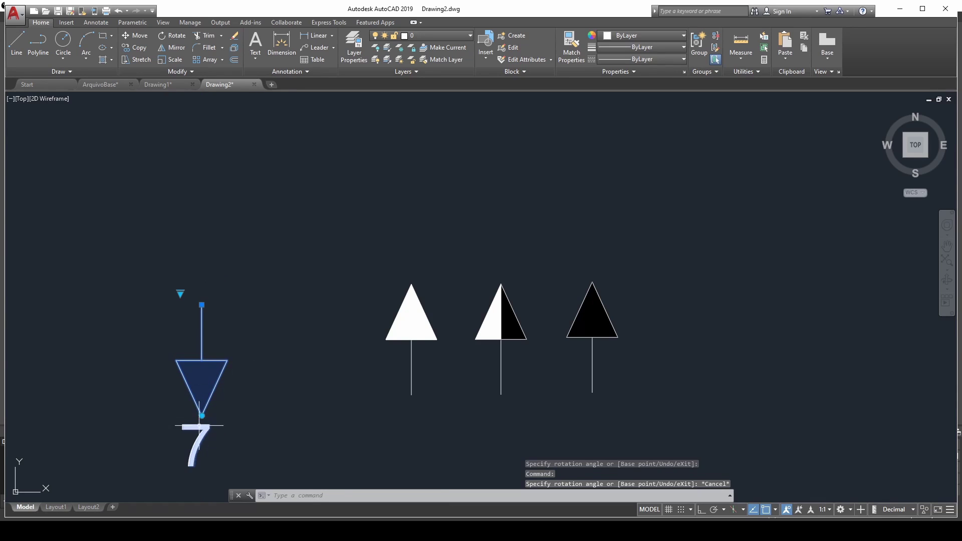
Step: In the TUG block's definition, shift the C attribute about 0.006 units horizontally to the right with ortho mode on, and save the changes
right_click(219, 380)
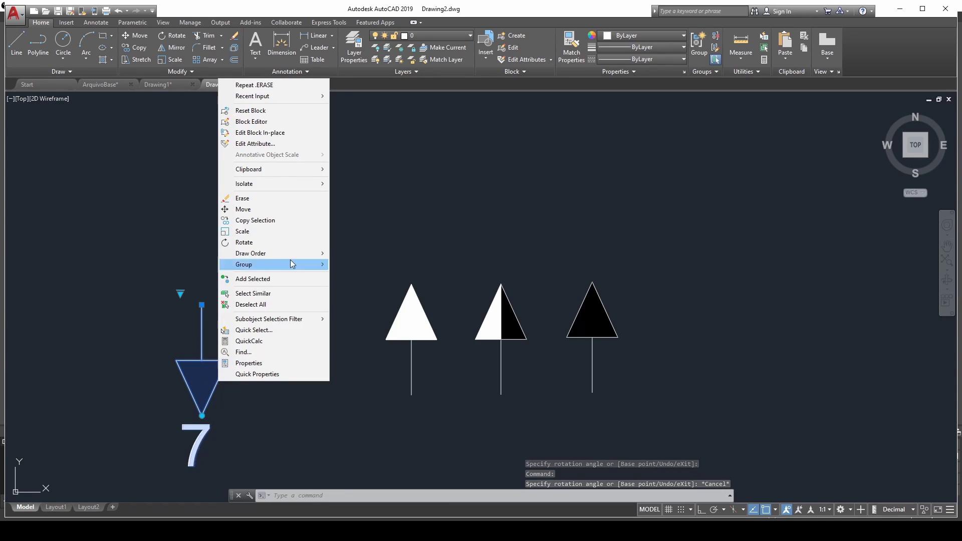
left_click(256, 128)
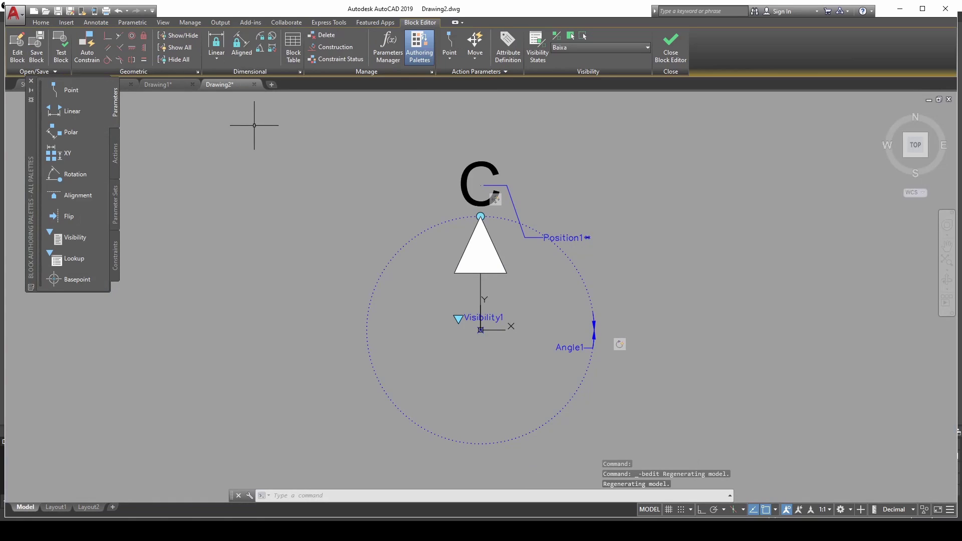
left_click(472, 190)
left_click(460, 203)
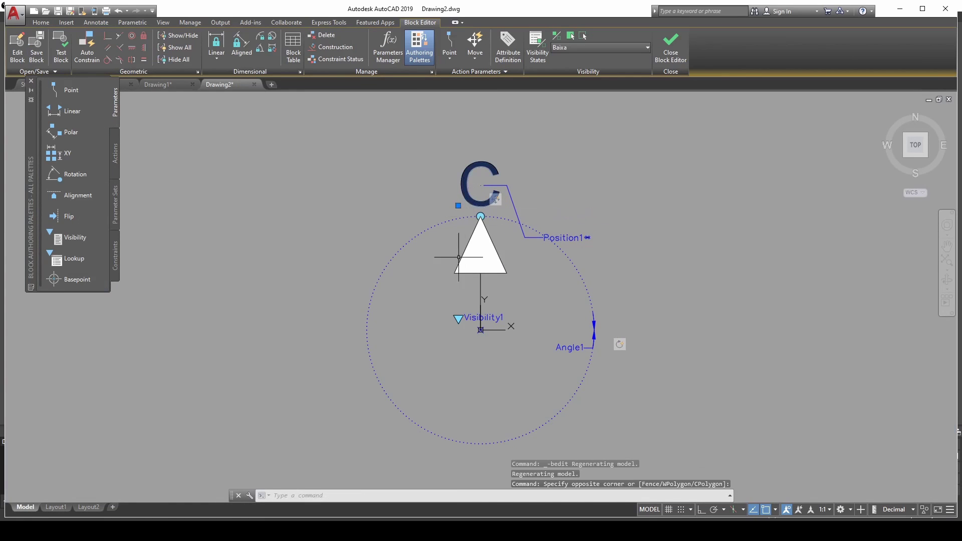
scroll(461, 215, "up", 4)
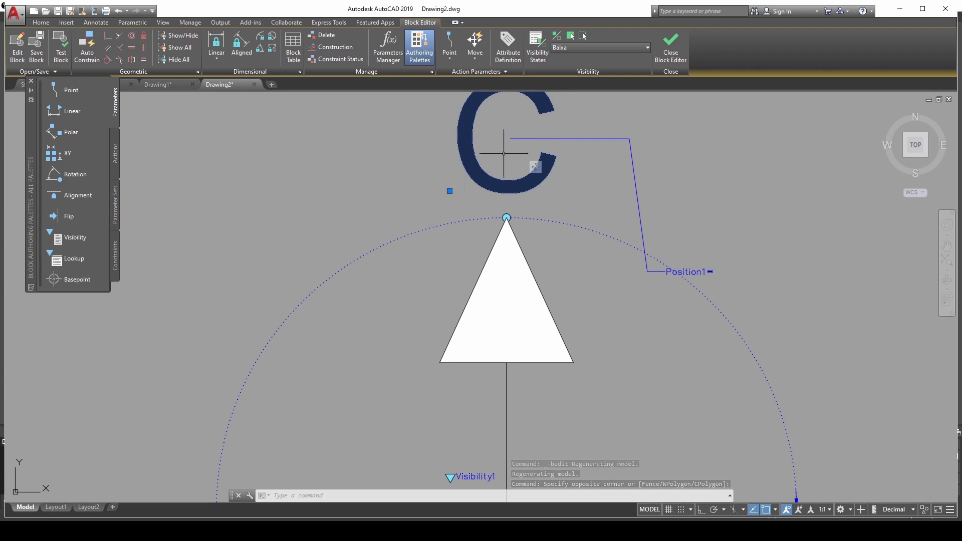
left_click(450, 191)
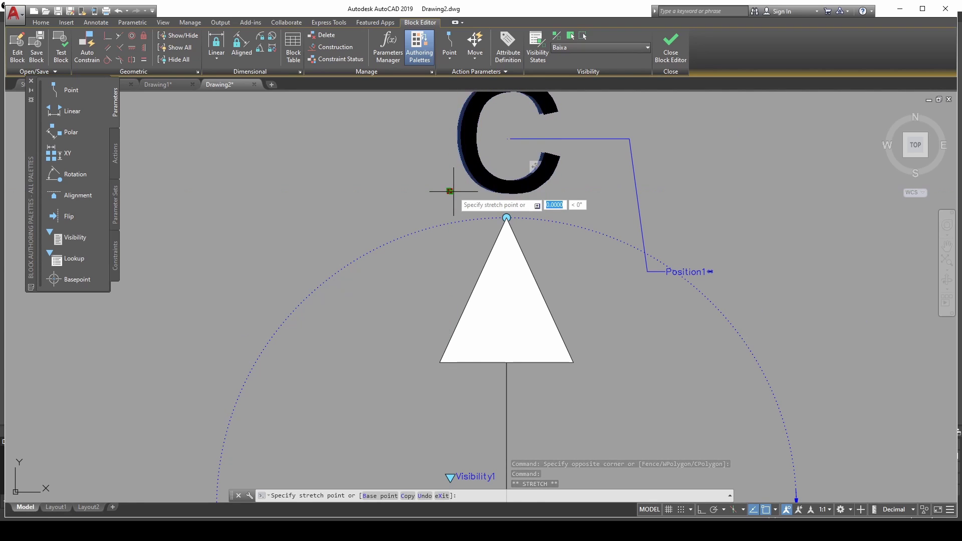
scroll(453, 191, "up", 5)
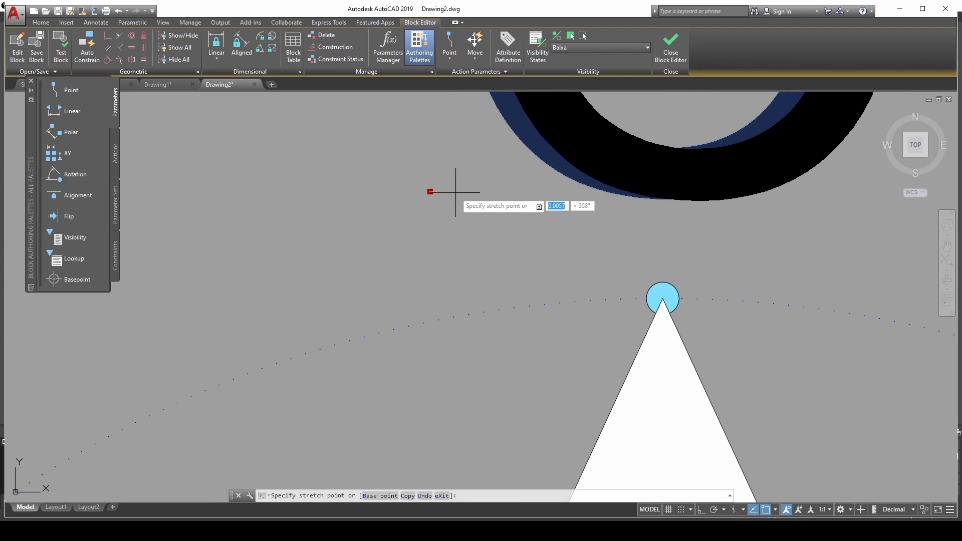
key("F8")
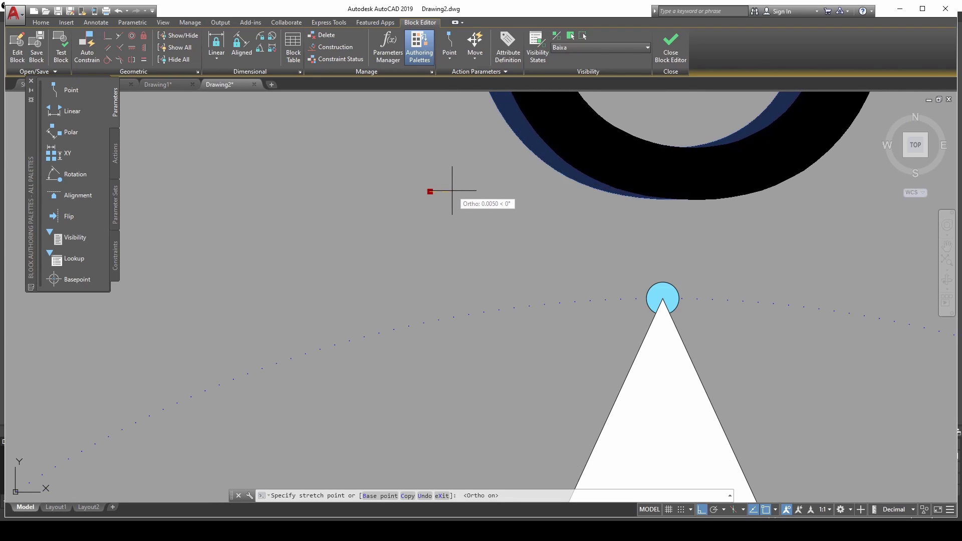
left_click(456, 191)
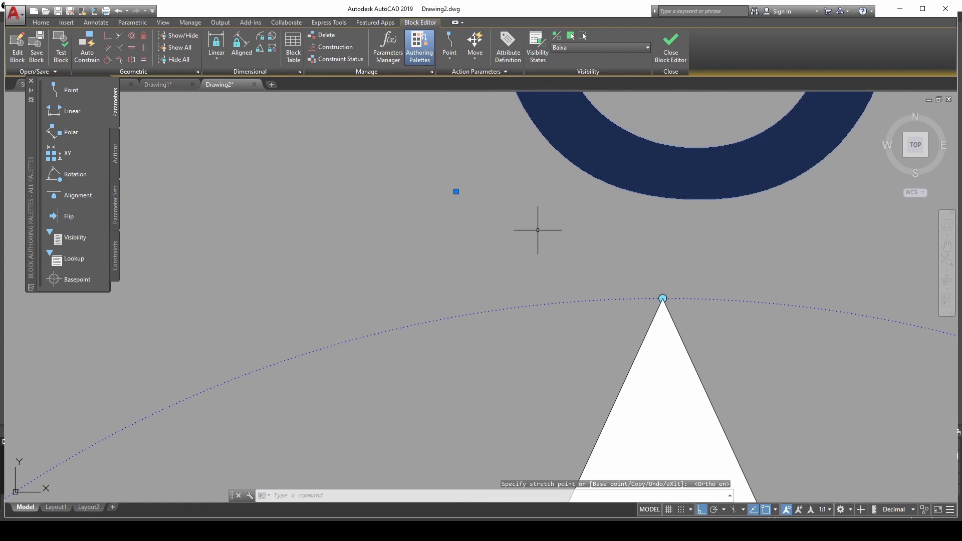
left_click(671, 55)
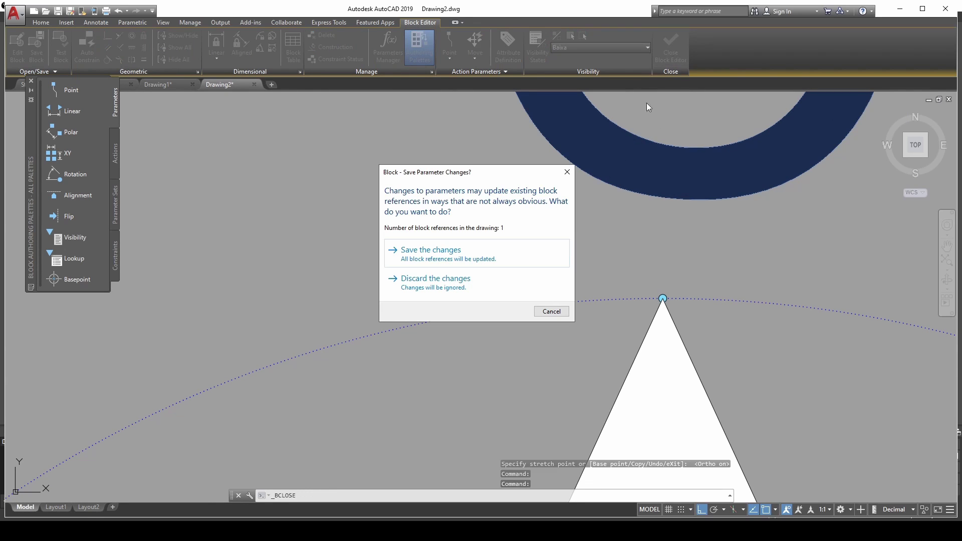
left_click(449, 253)
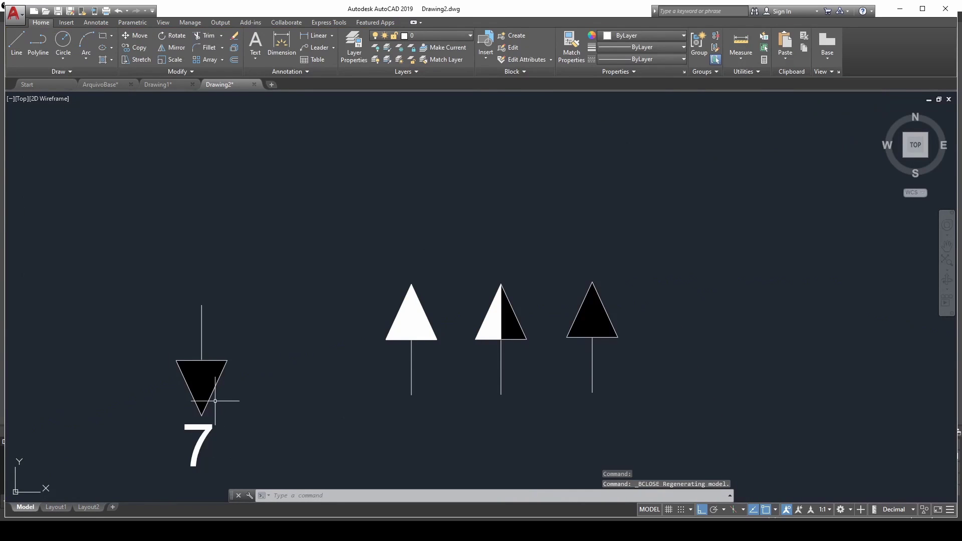
Step: Rotate the inserted TUG block with its rotation grip from pointing down to pointing straight up, and deselect it
left_click(208, 417)
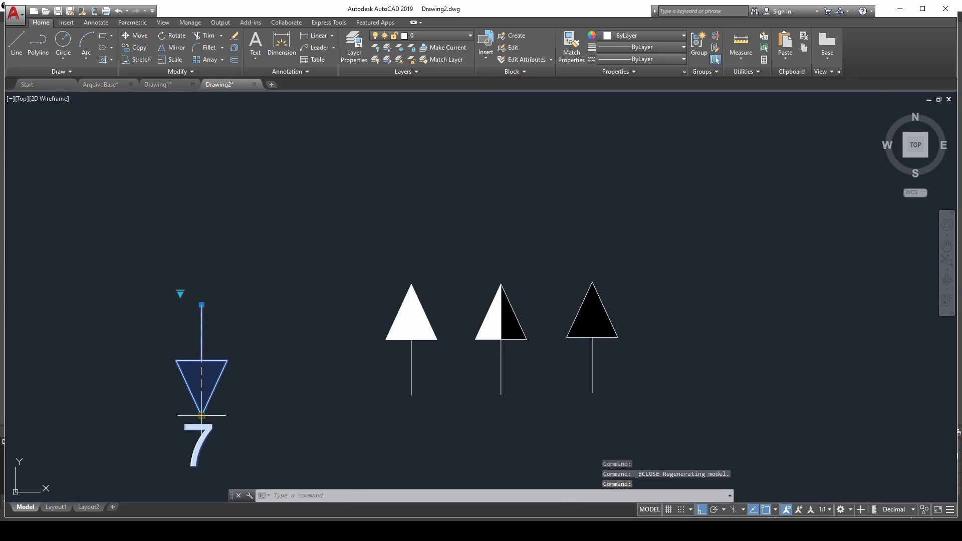
left_click(201, 416)
left_click(274, 318)
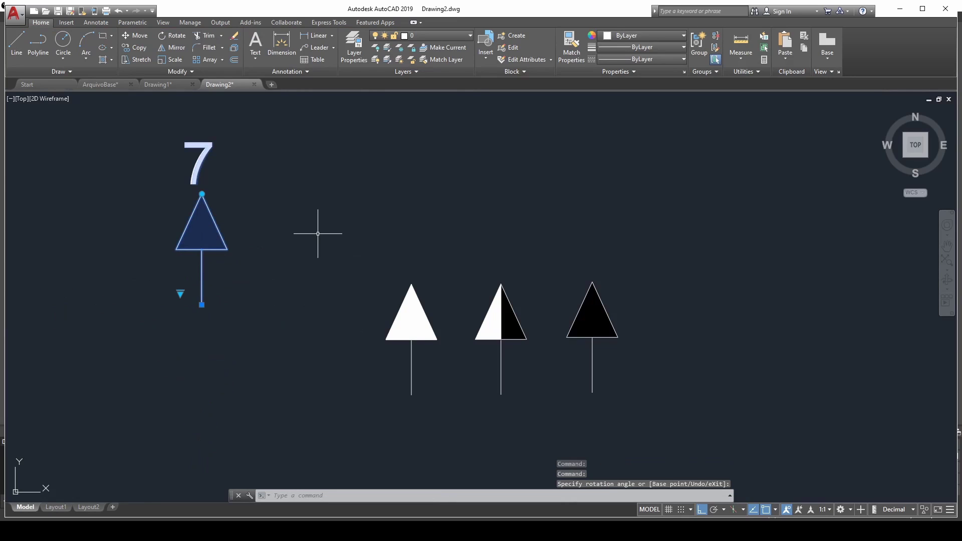
key("Escape")
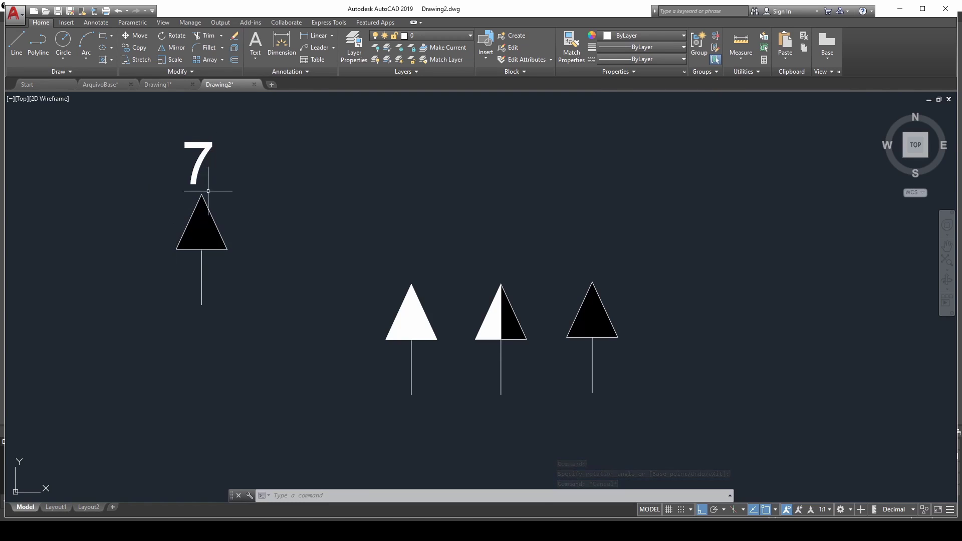
Step: Set the inserted TUG block's circuit number attribute to asasfasdfasdf
double_click(199, 165)
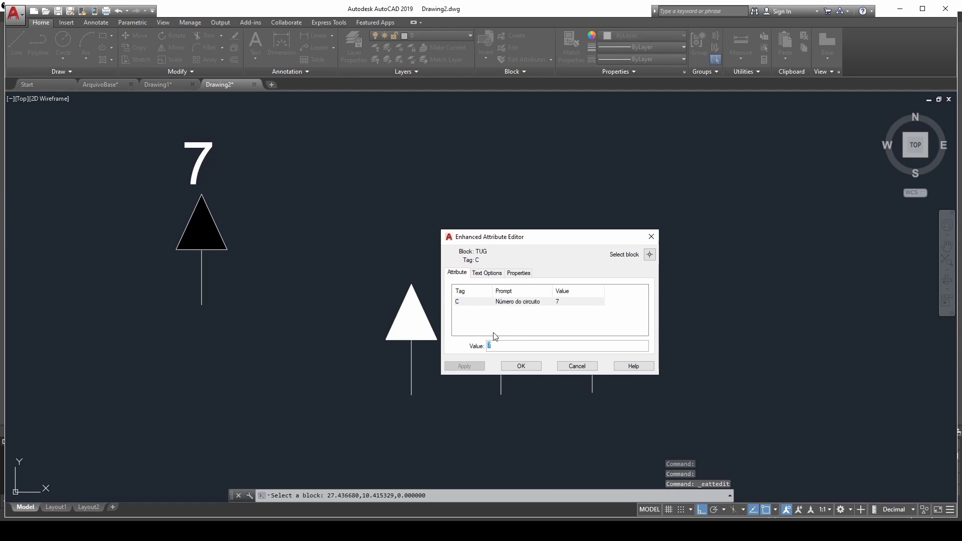
type("asasfasdfasdf")
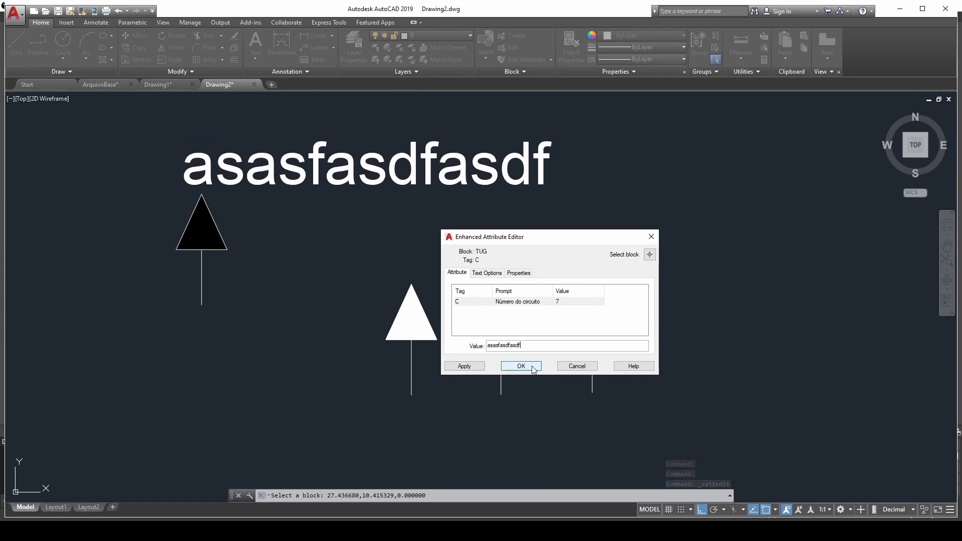
left_click(530, 366)
Step: Rotate the long-text TUG block with its grip to point right, down and left, and undo these rotations
left_click(293, 159)
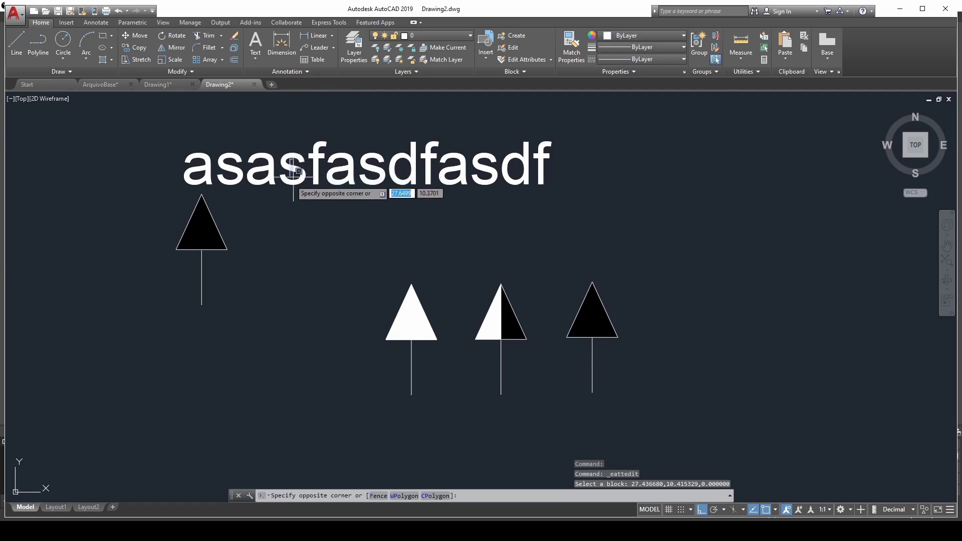
left_click(293, 205)
left_click(212, 196)
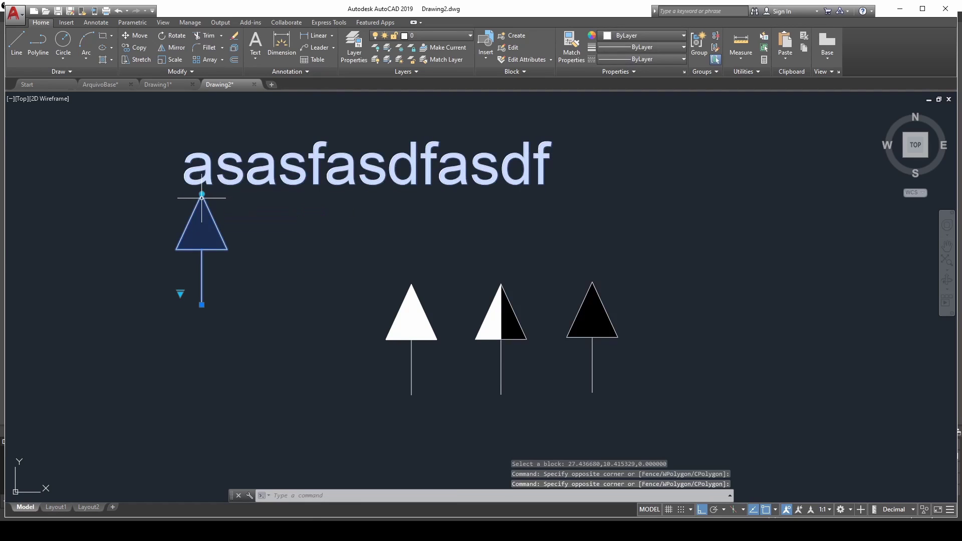
left_click(211, 195)
left_click(312, 304)
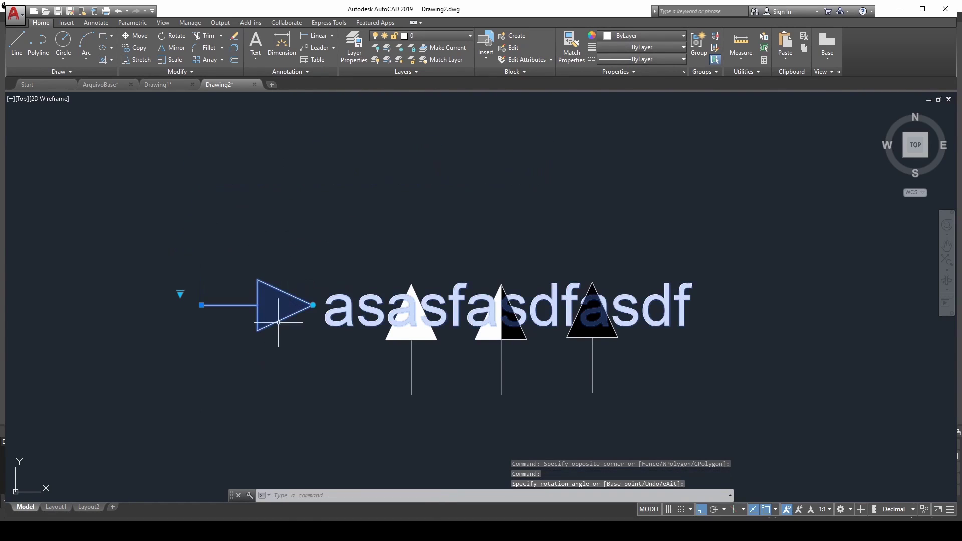
left_click(313, 304)
left_click(201, 404)
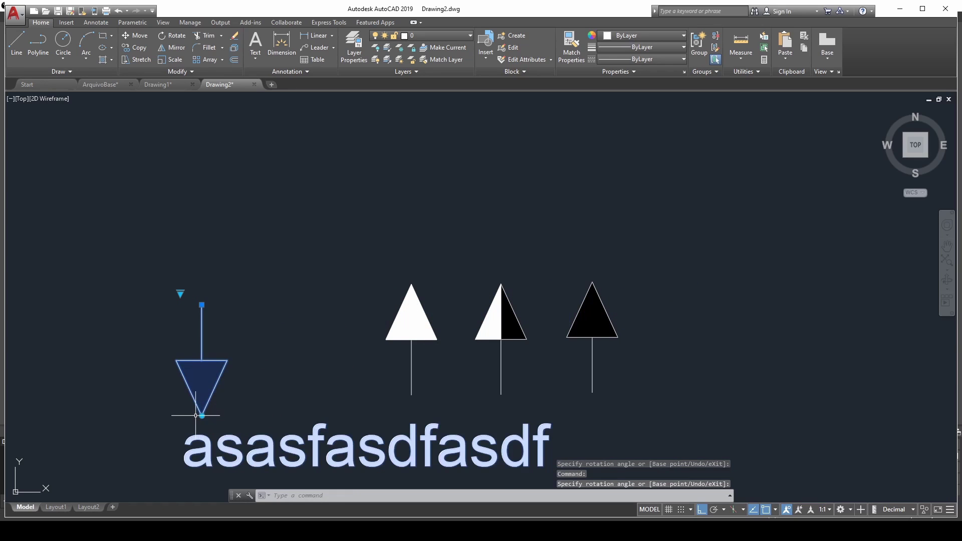
left_click(202, 415)
left_click(85, 329)
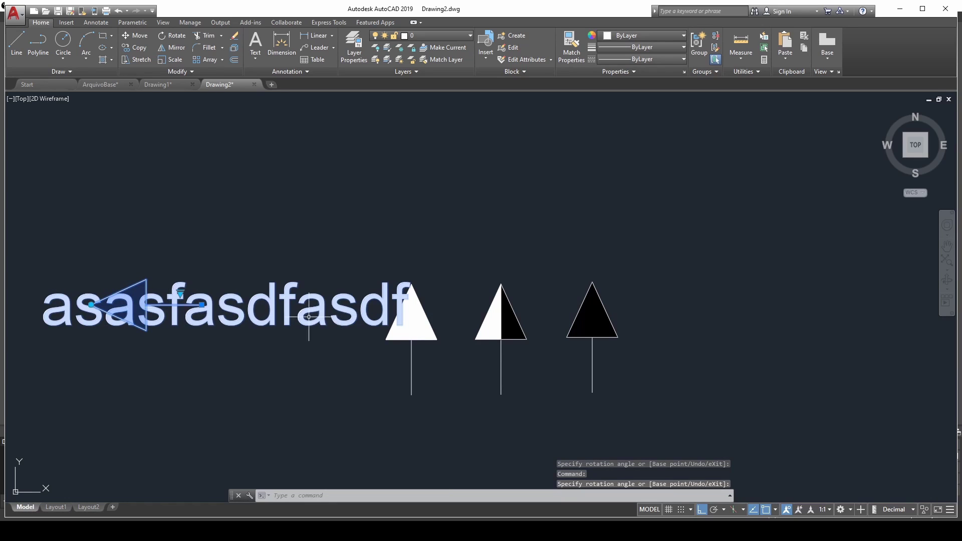
key("ctrl+z")
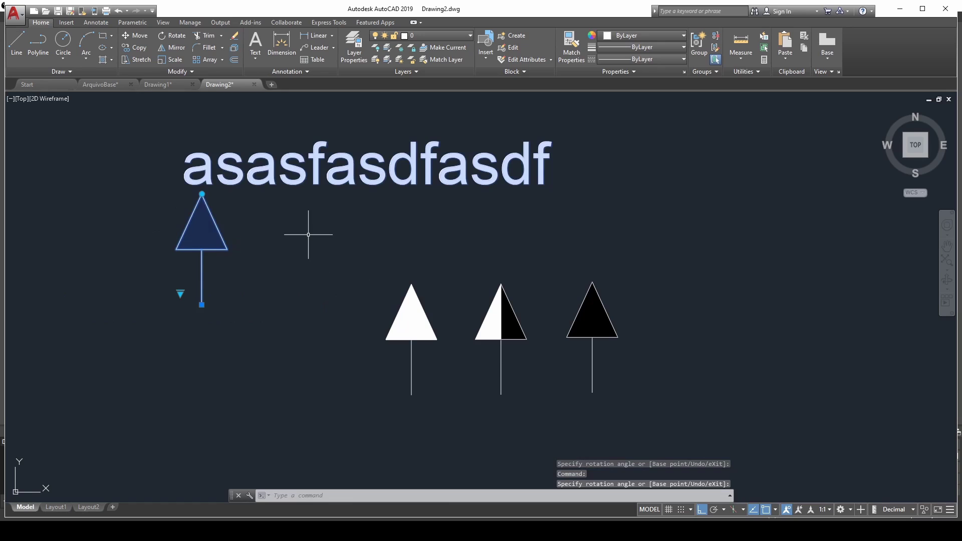
key("Escape")
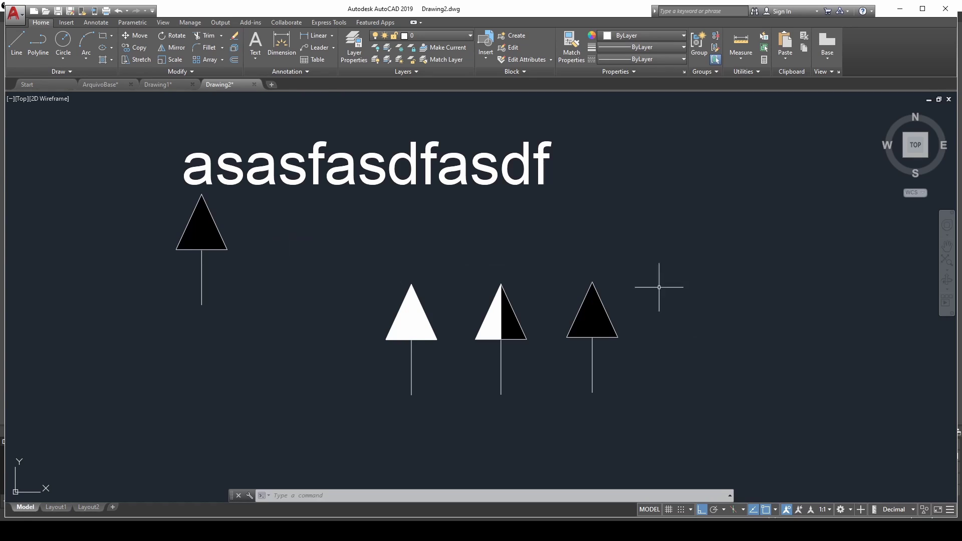
mouse_move(825, 531)
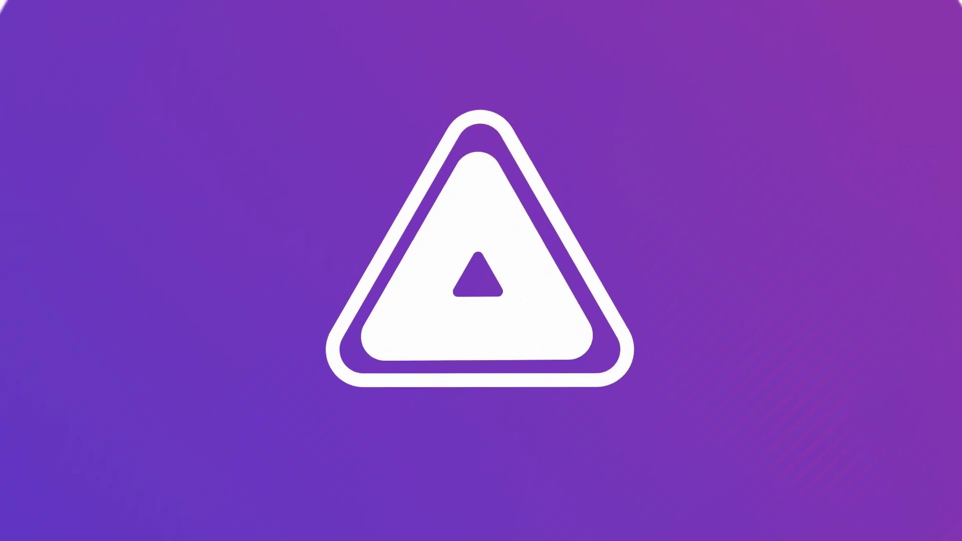